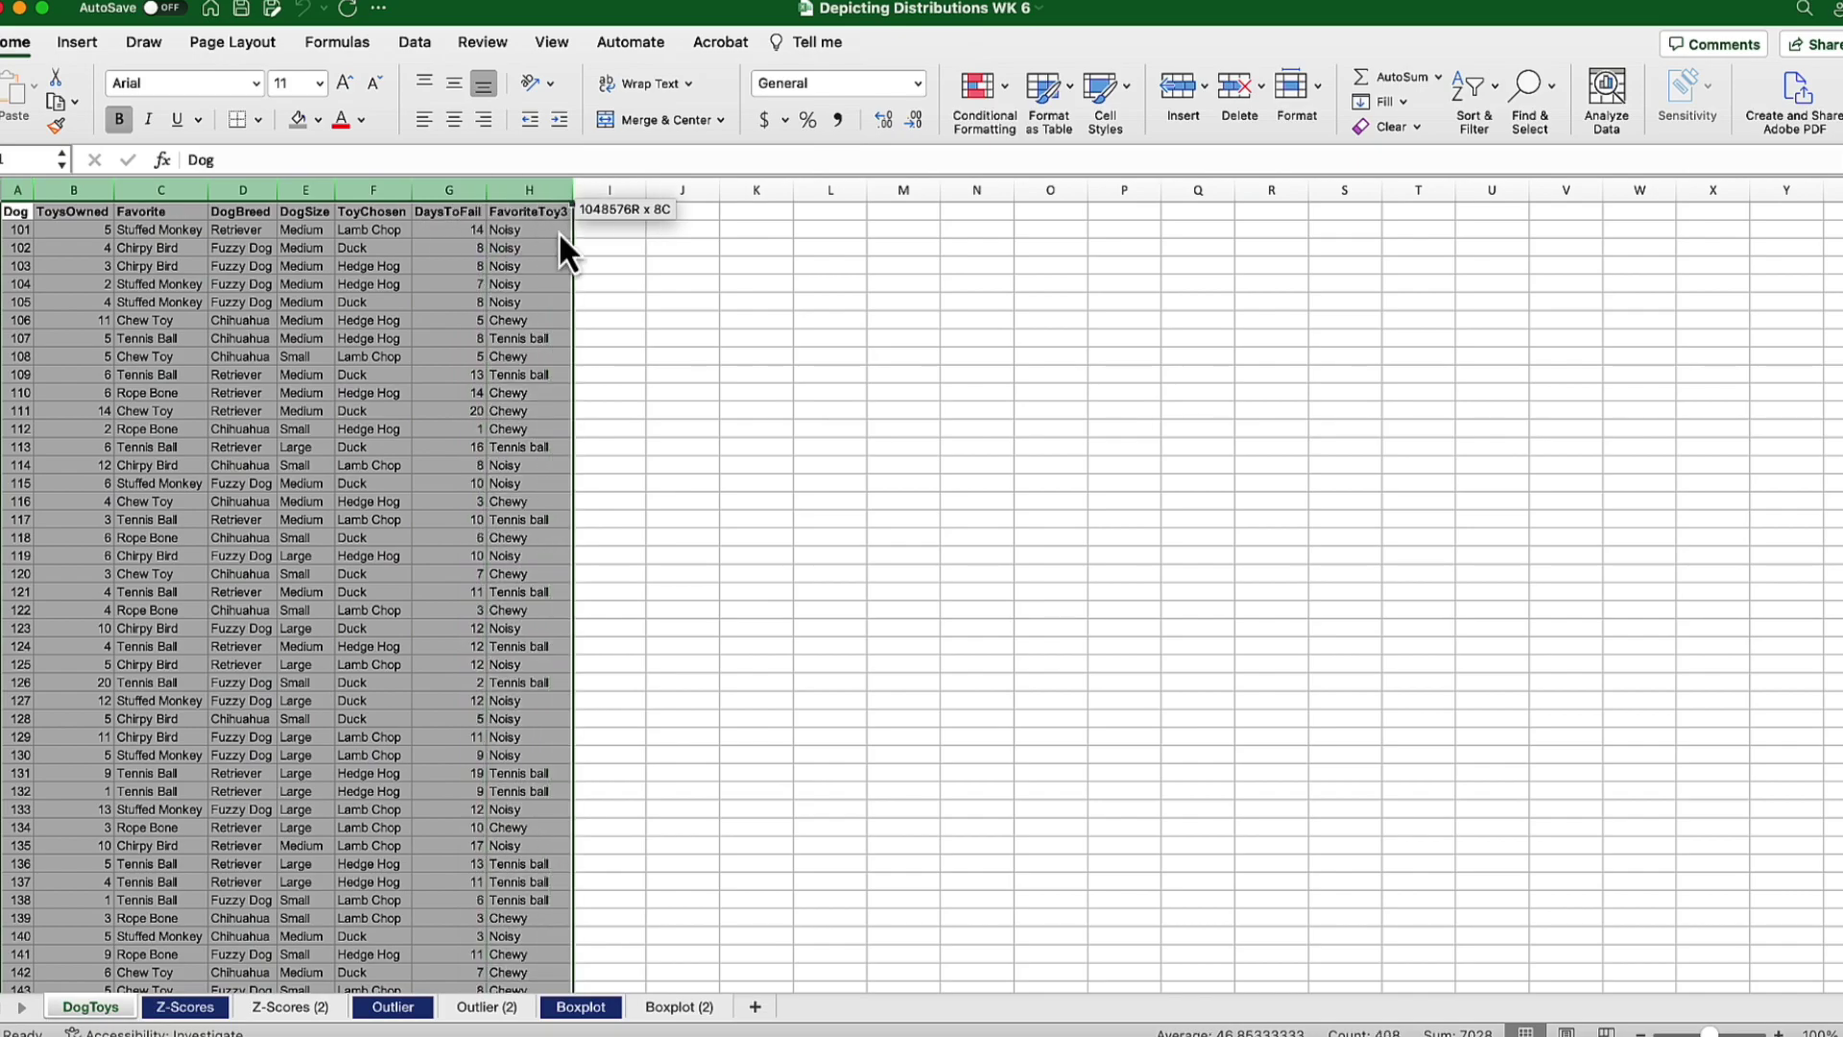
Step: Examine the DogToys sheet's columns one by one, from Dog through DaysToFail, comparing the numeric and the categorical variables
left_click(13, 189)
left_click_drag(11, 190, 82, 197)
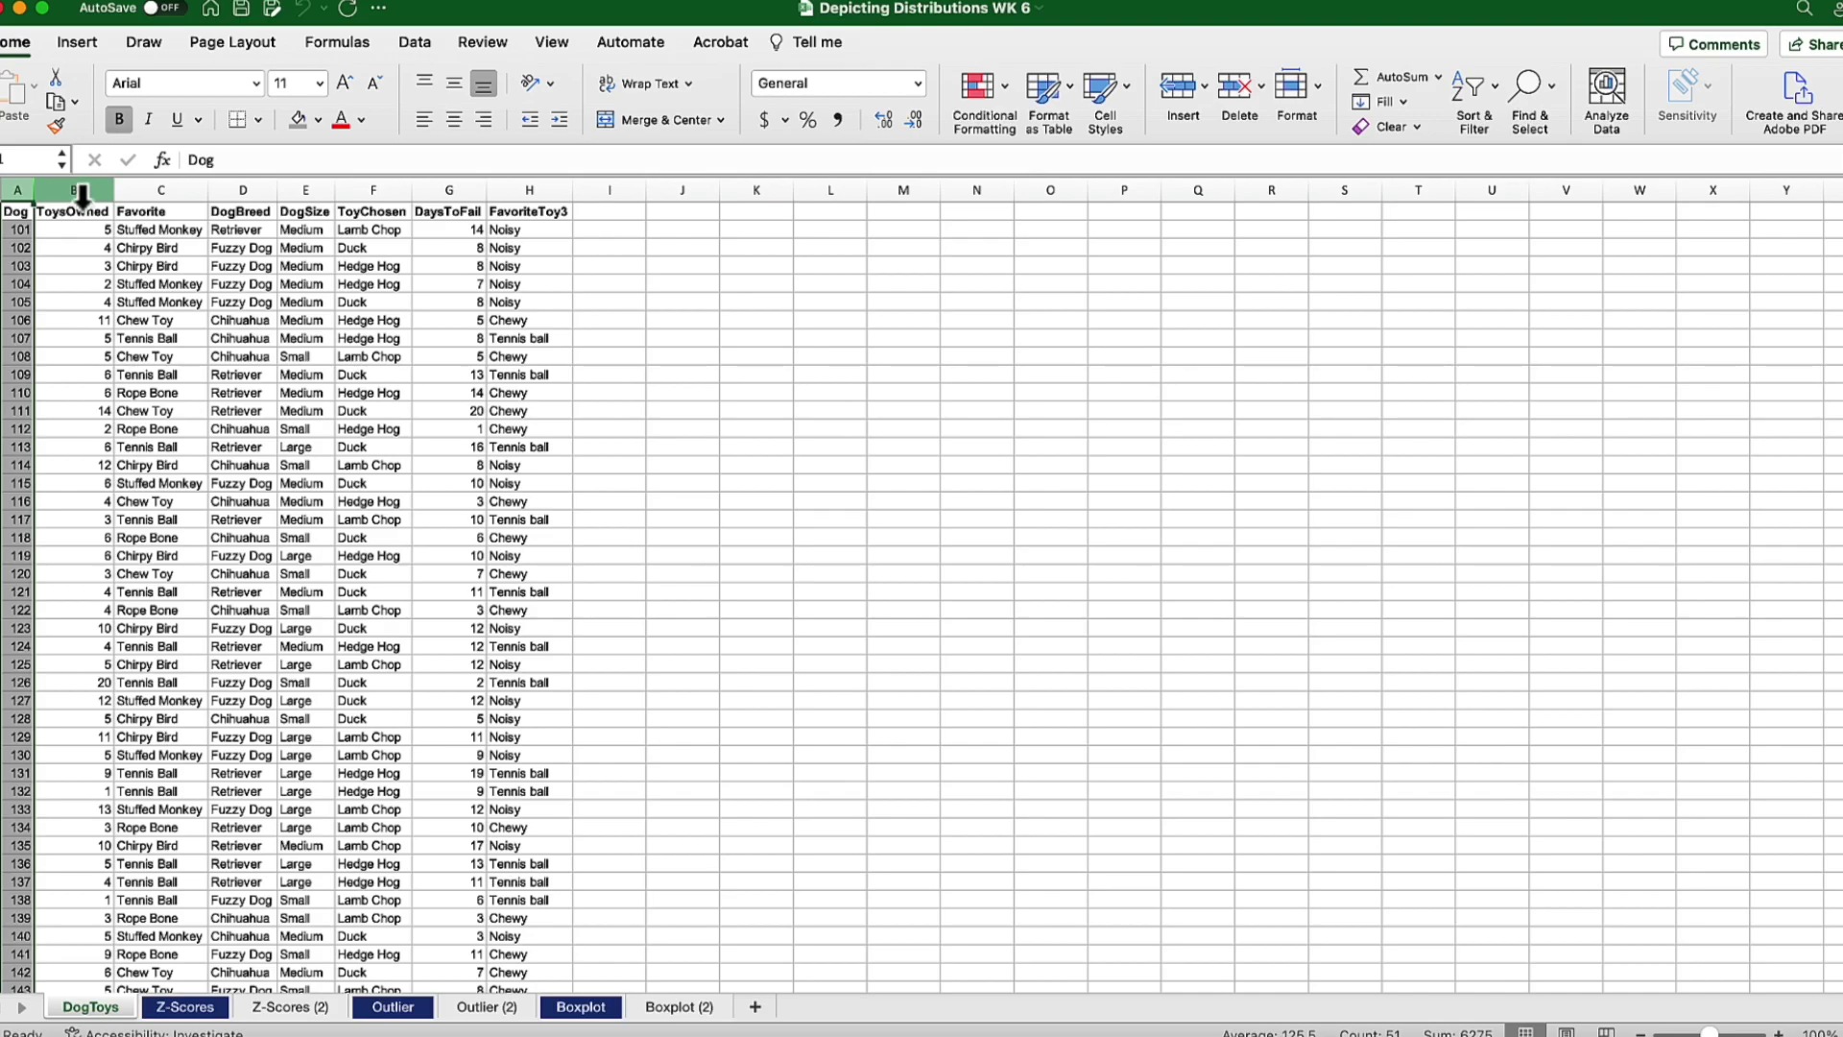
left_click(80, 190)
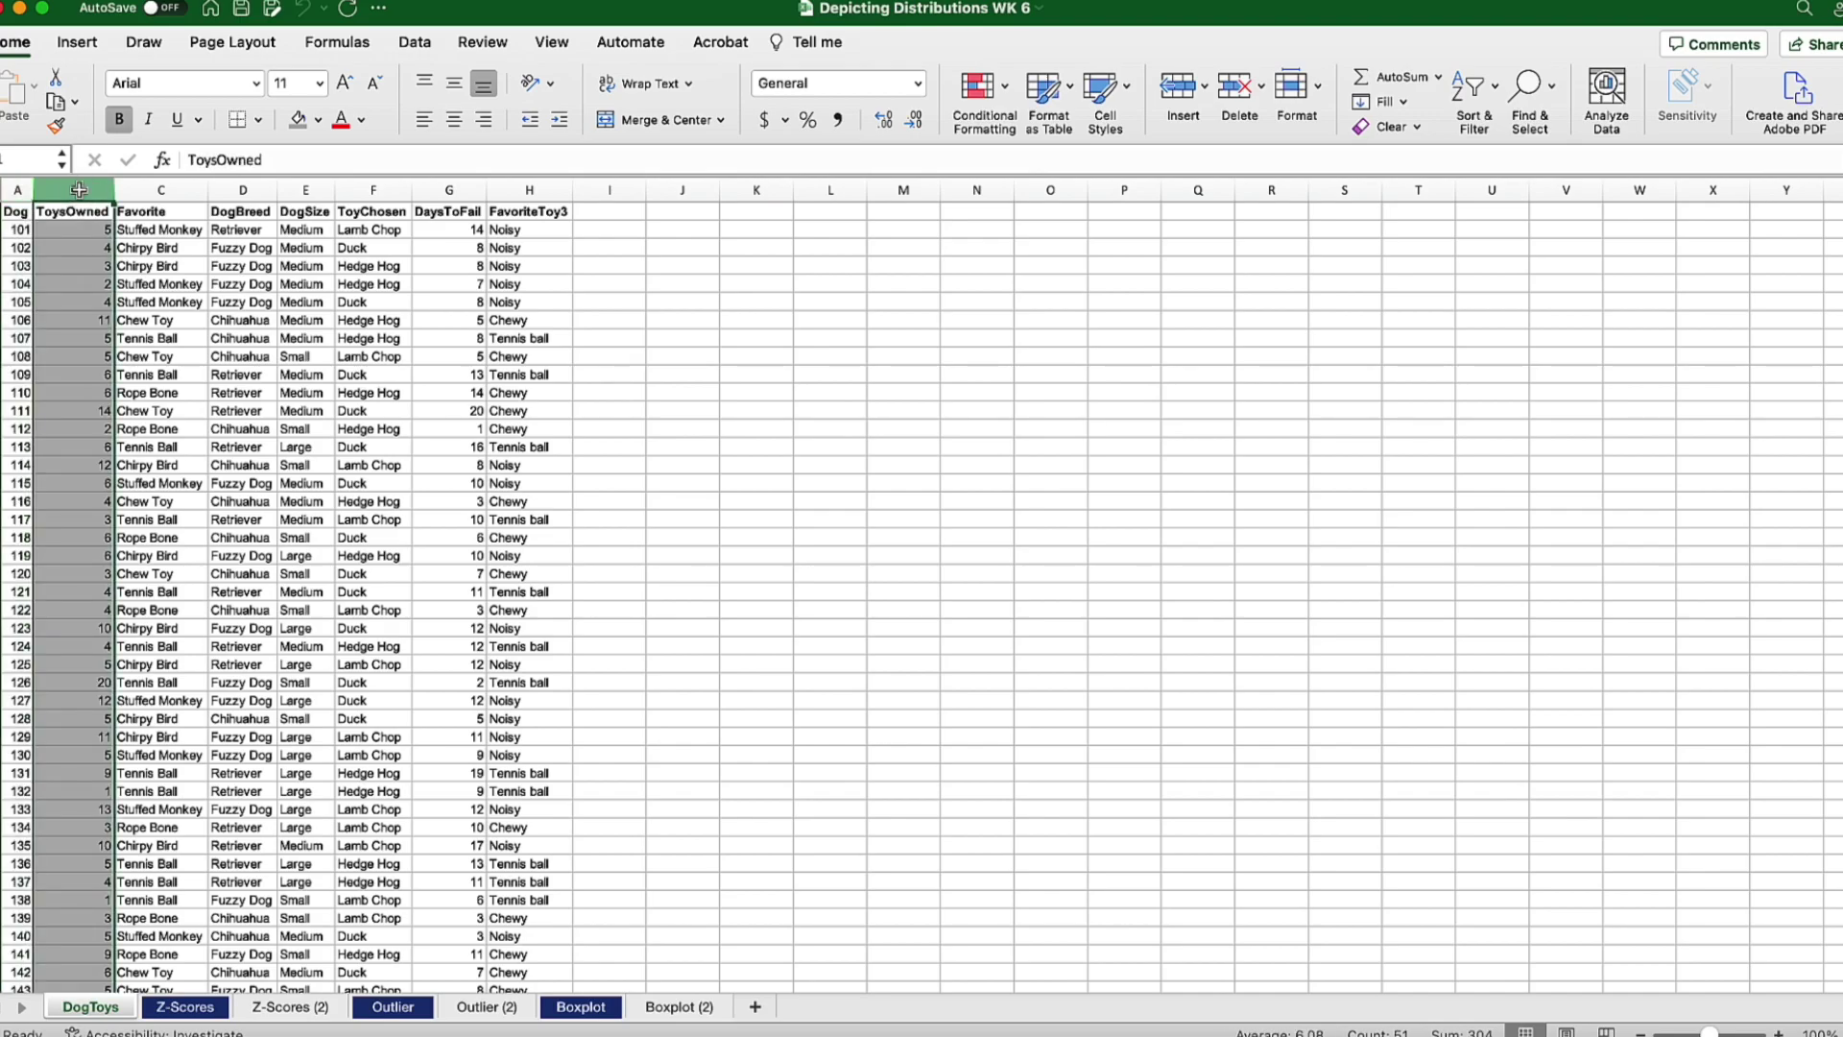
left_click_drag(80, 190, 170, 195)
left_click(169, 192)
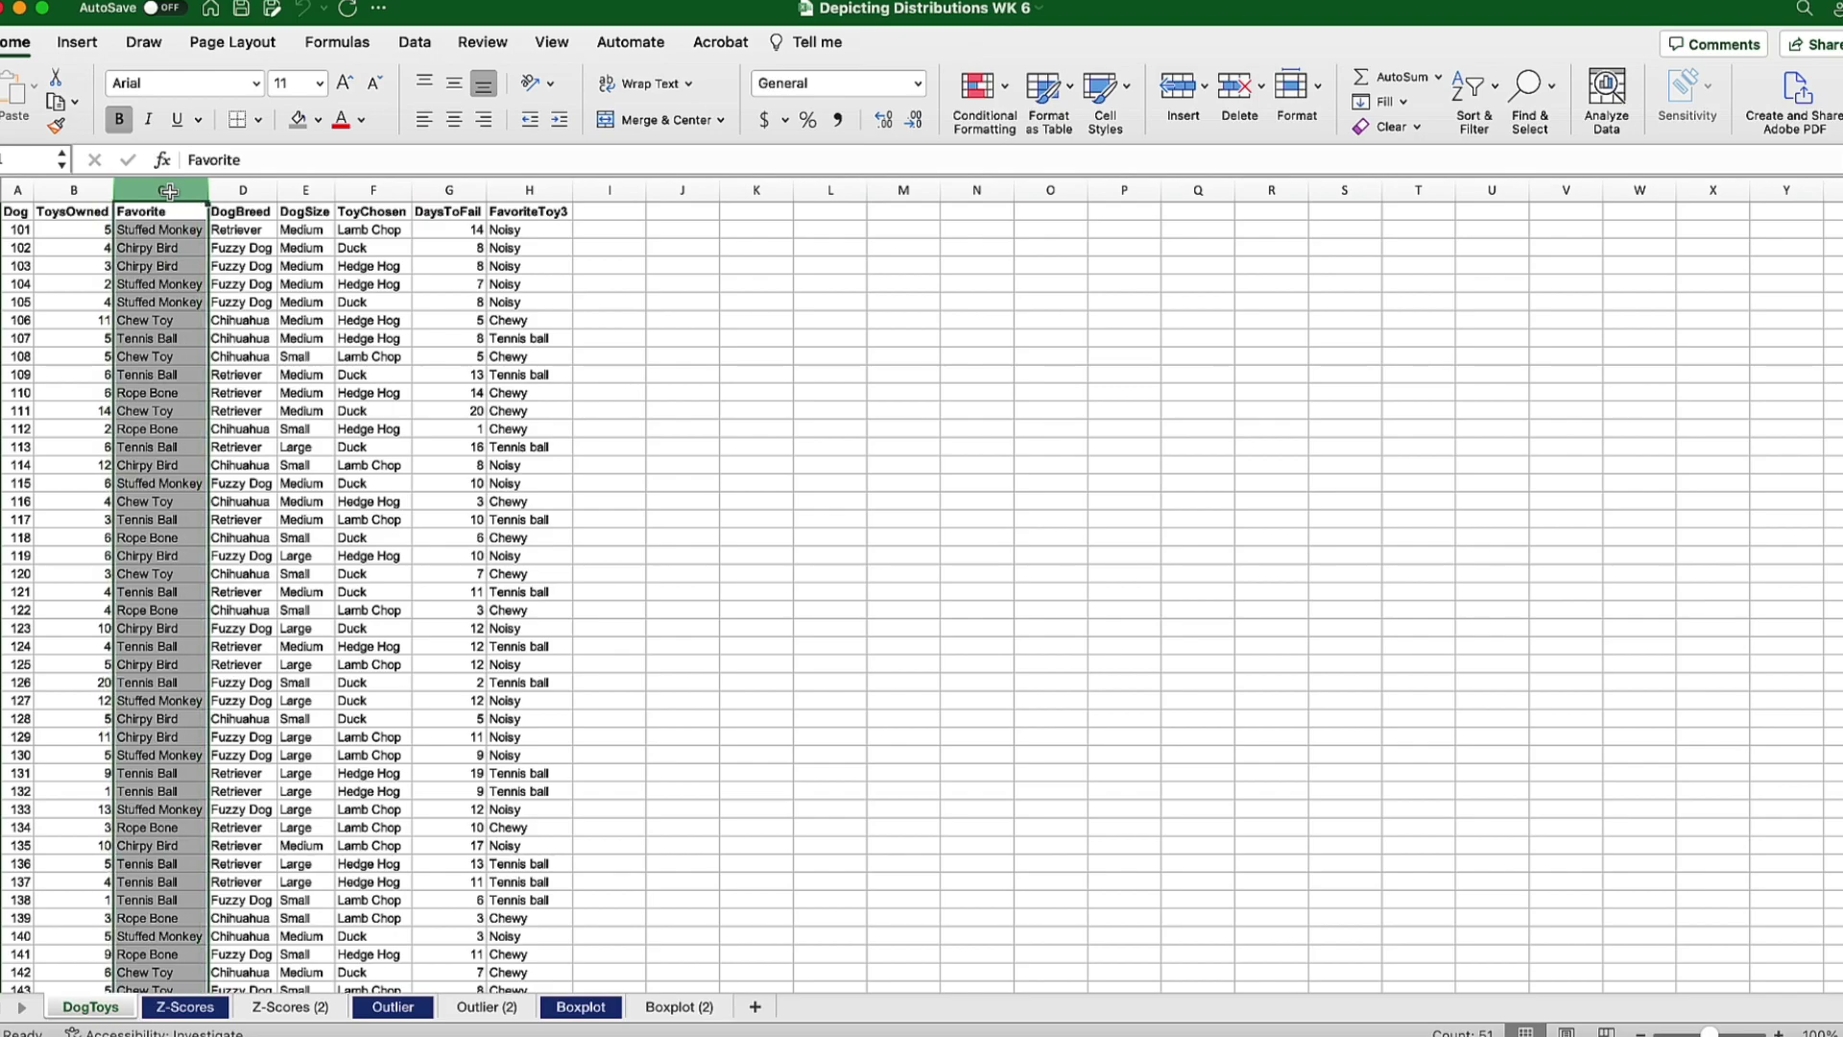
left_click(235, 190)
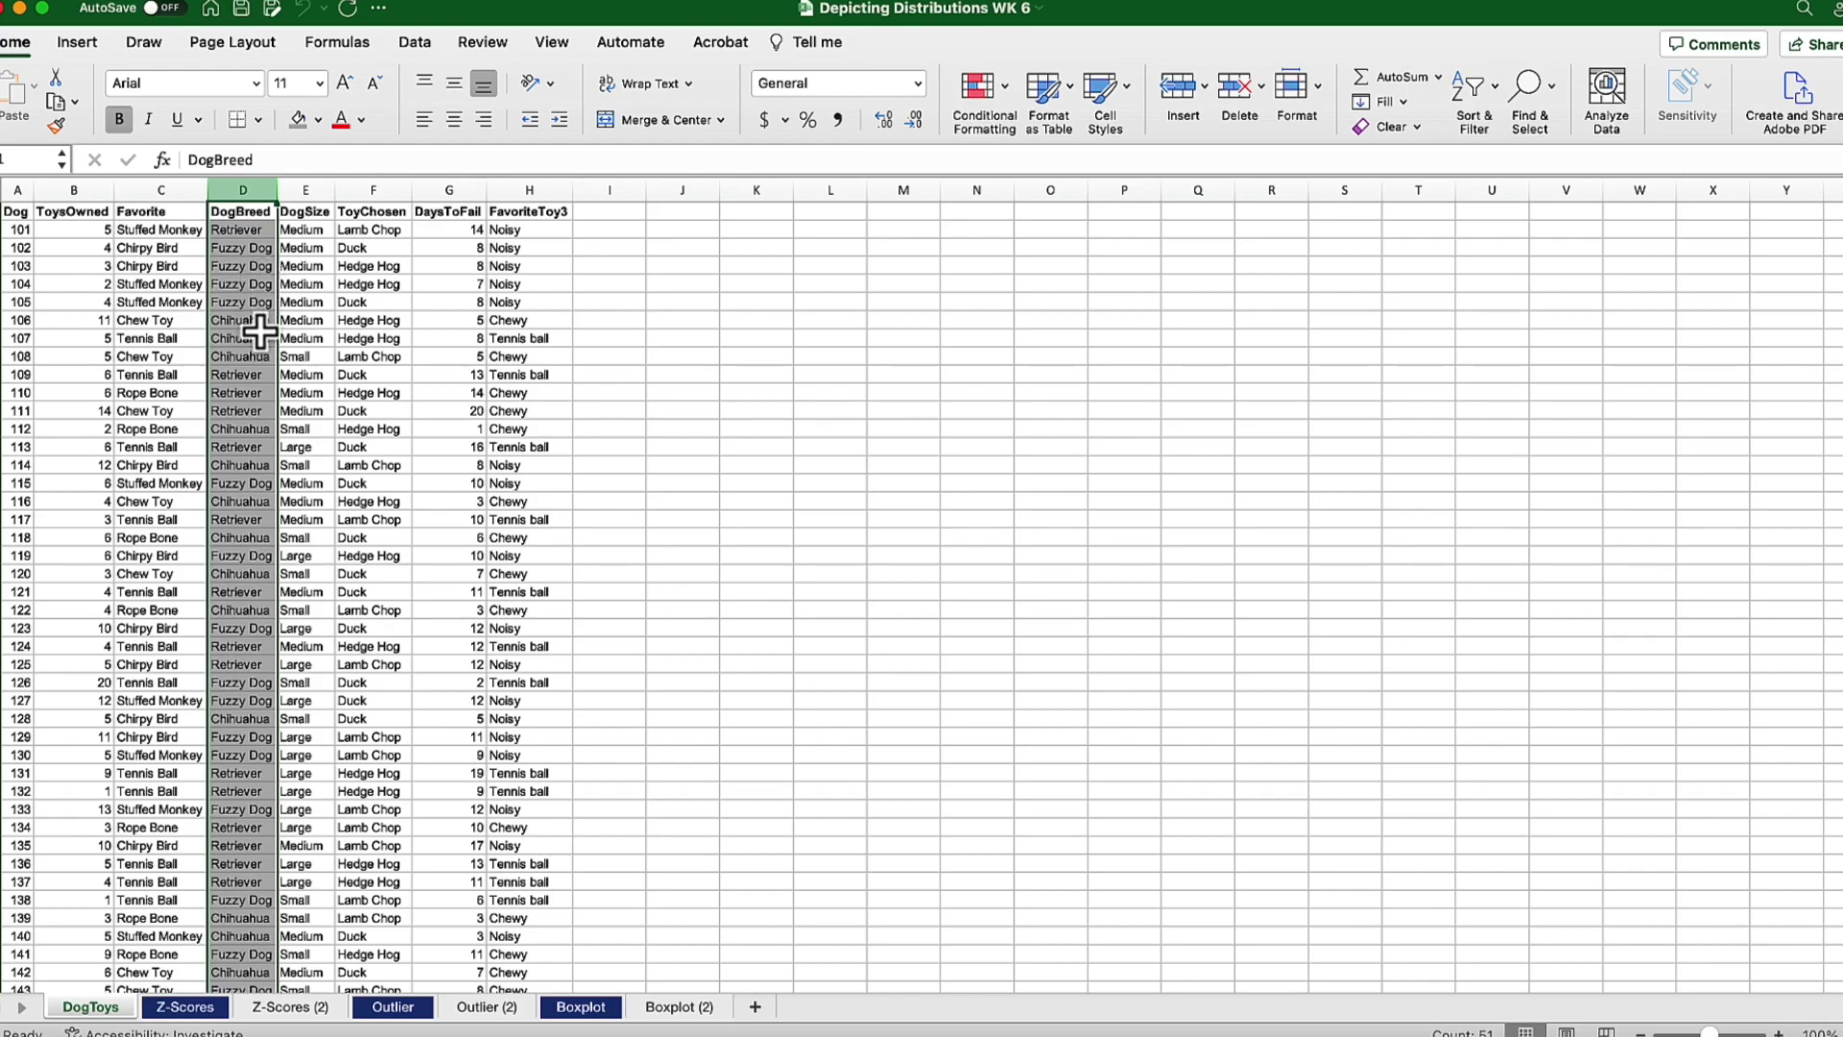
left_click(317, 190)
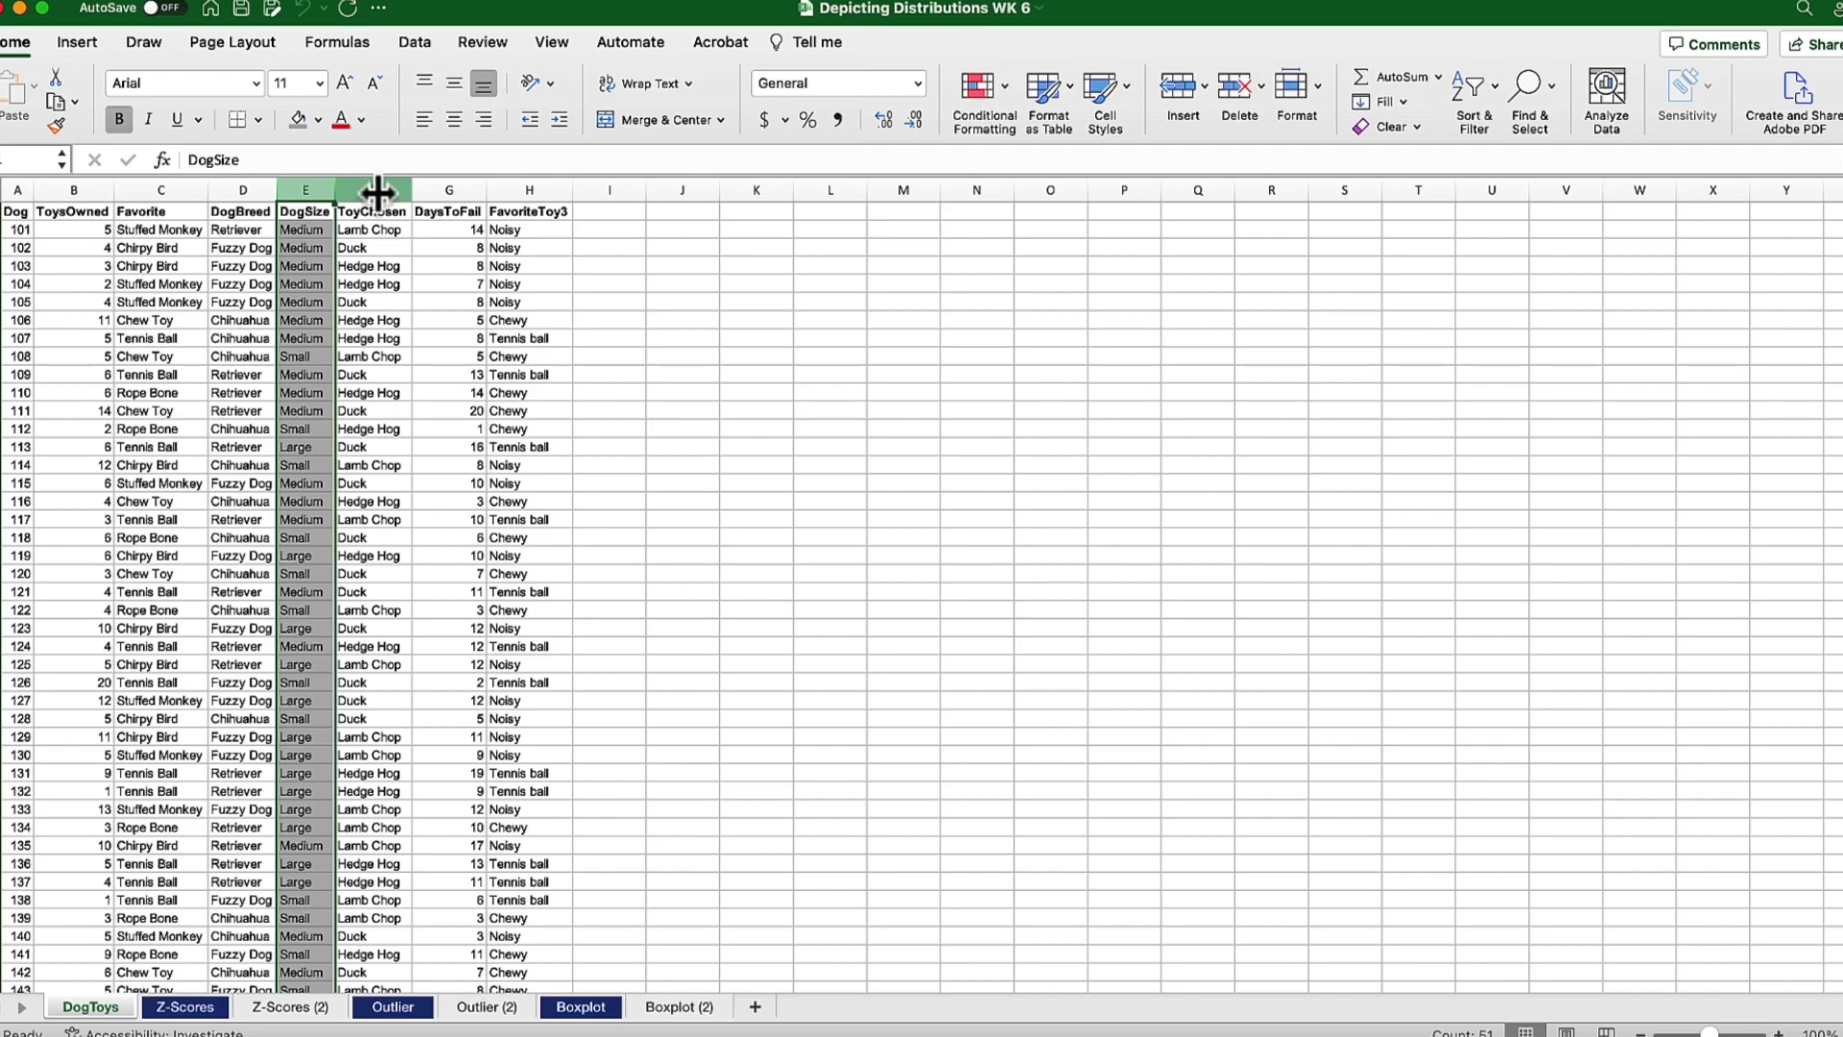
left_click(378, 190)
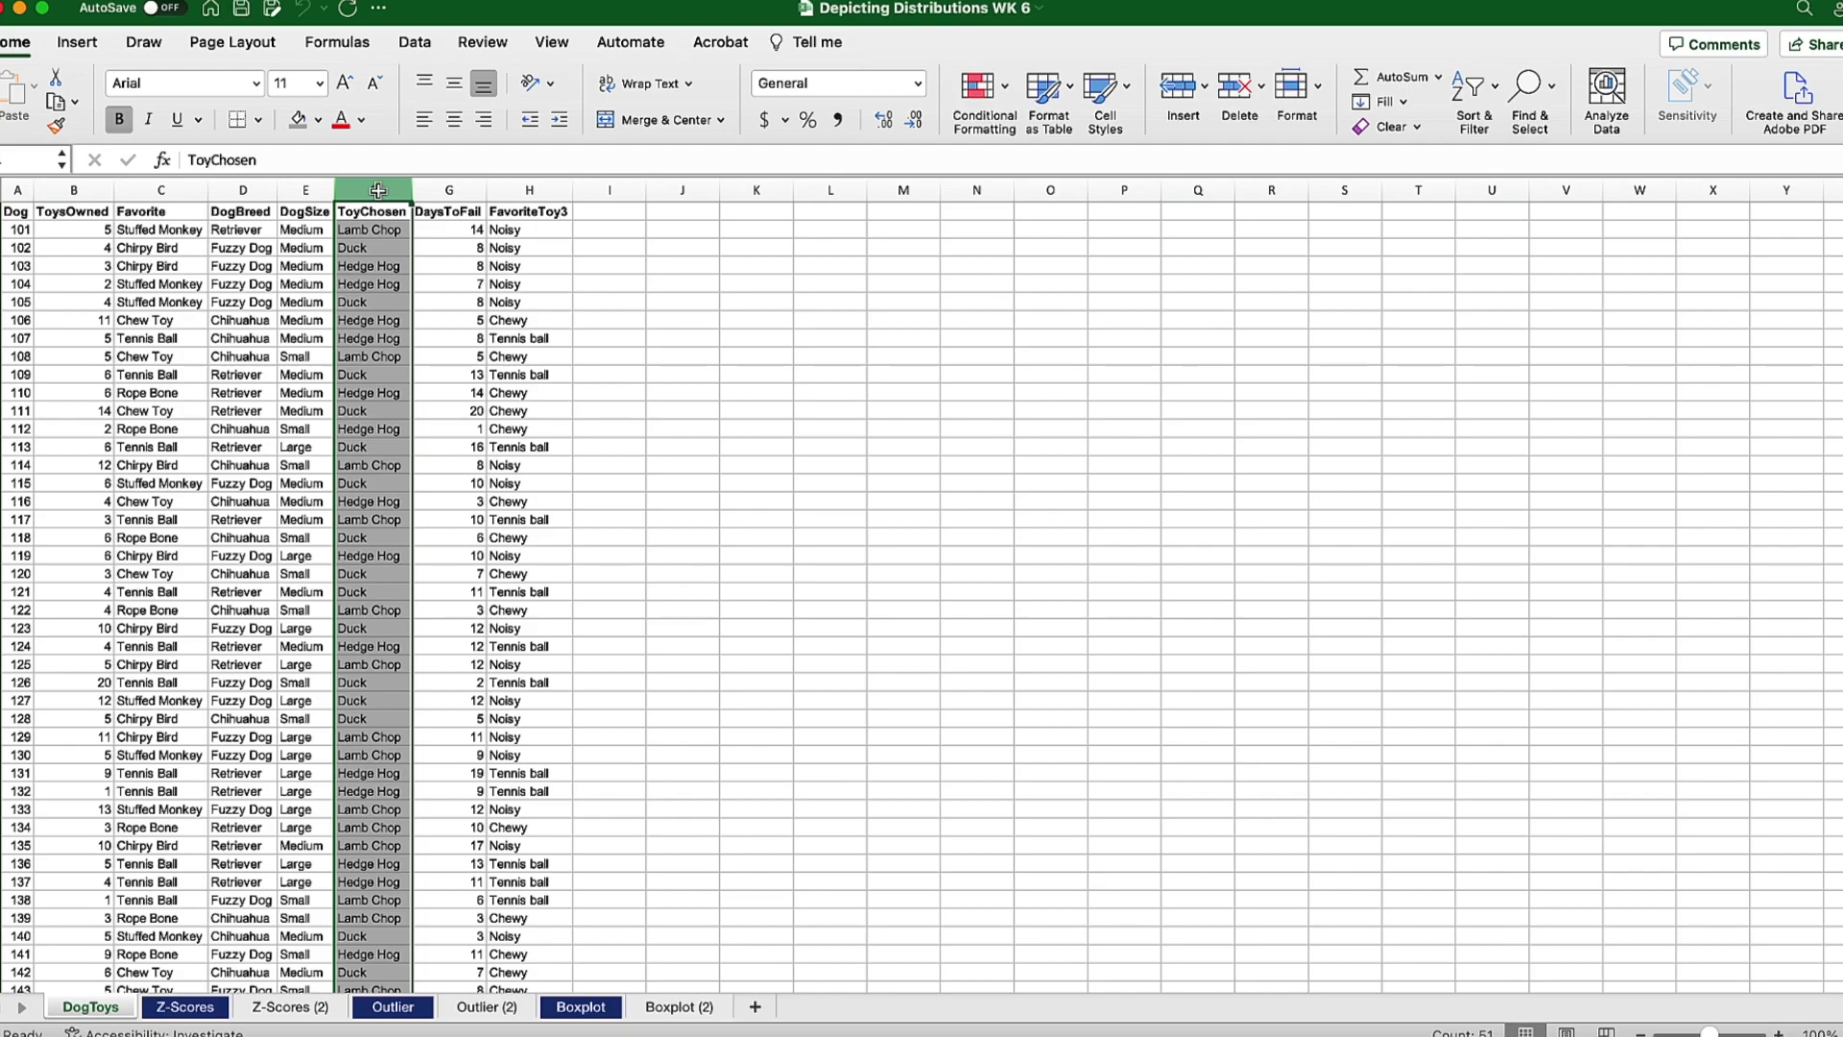
left_click(457, 191)
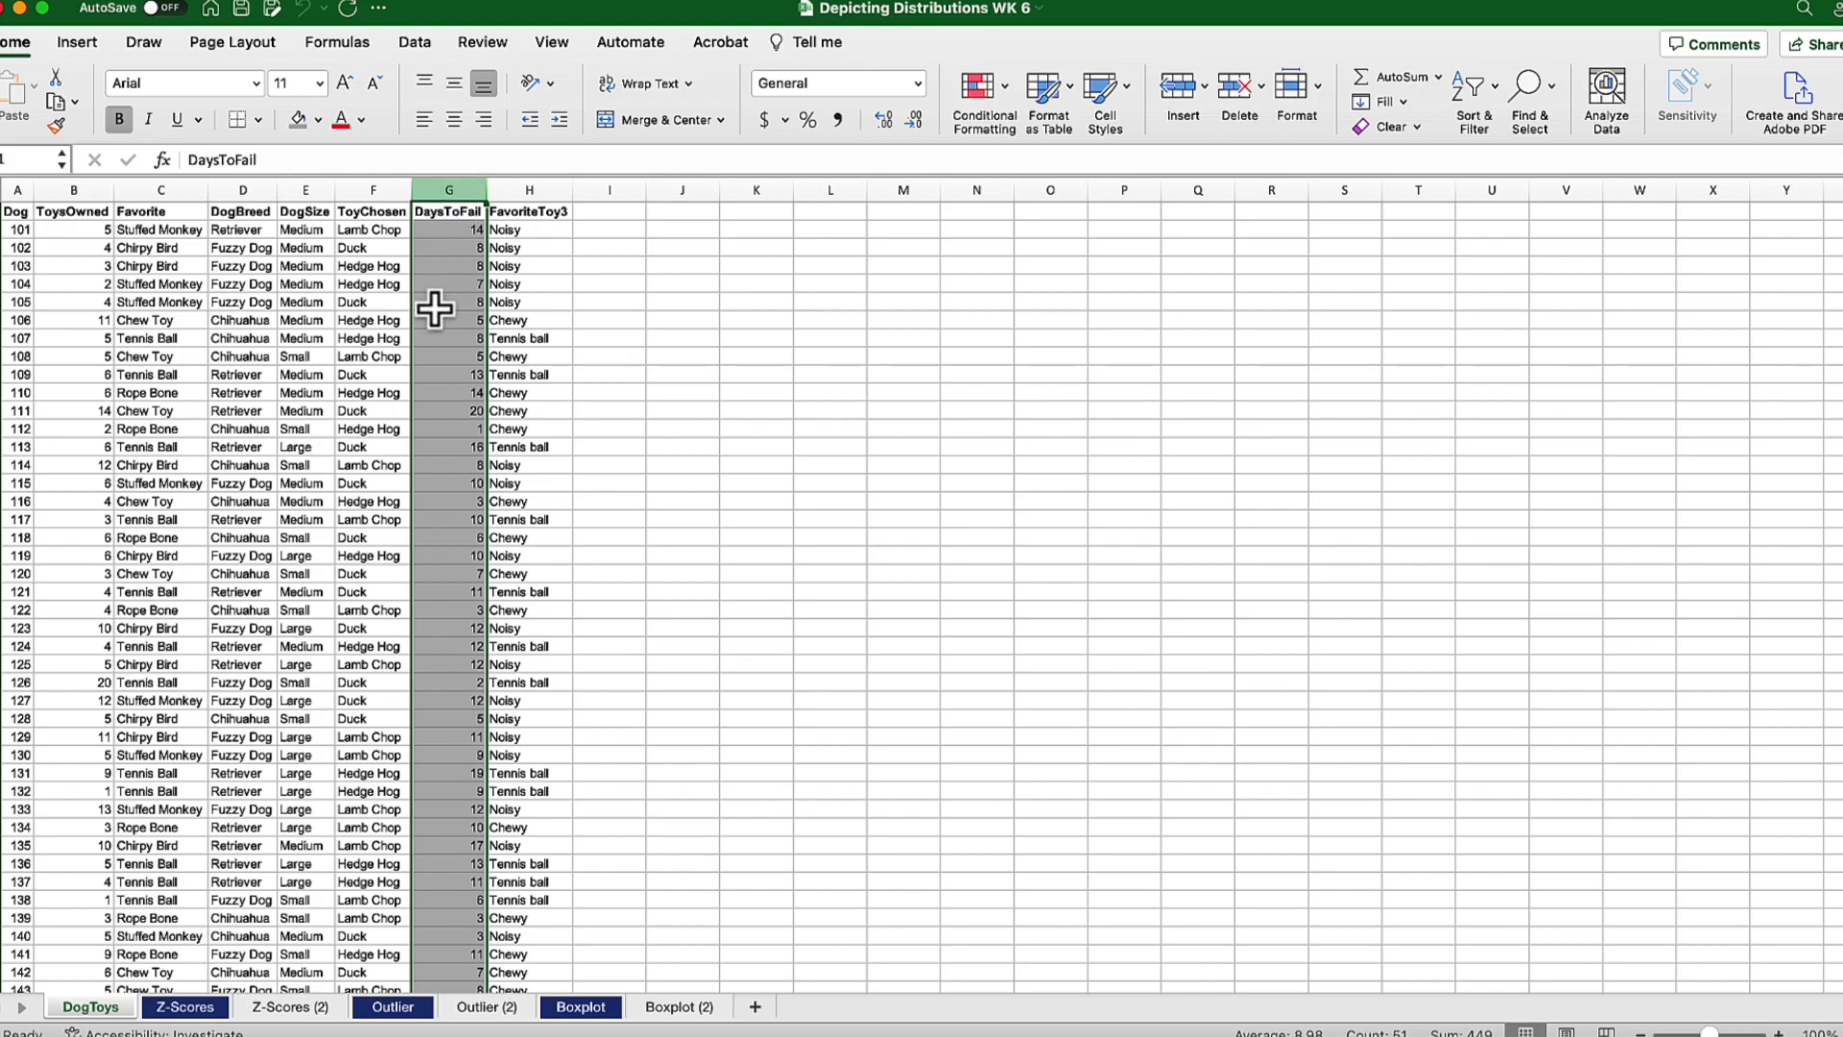
left_click(76, 190)
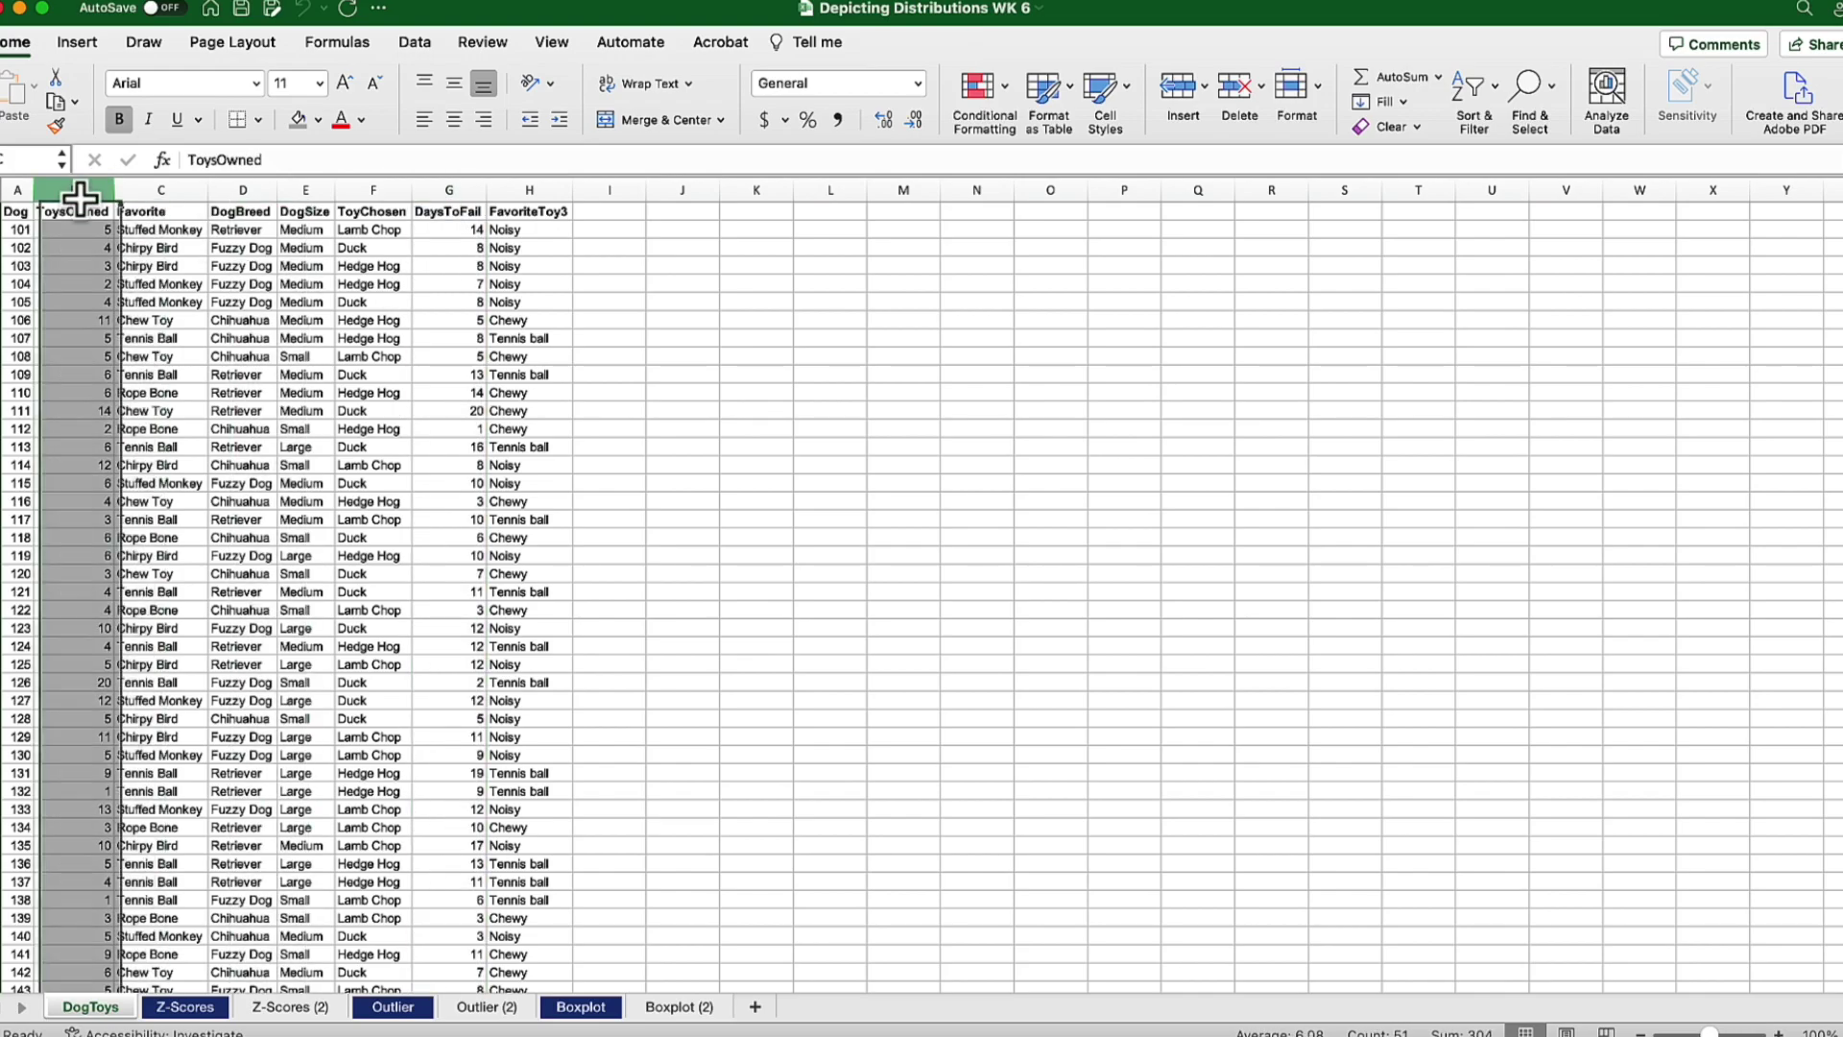
left_click(453, 191)
left_click(372, 195)
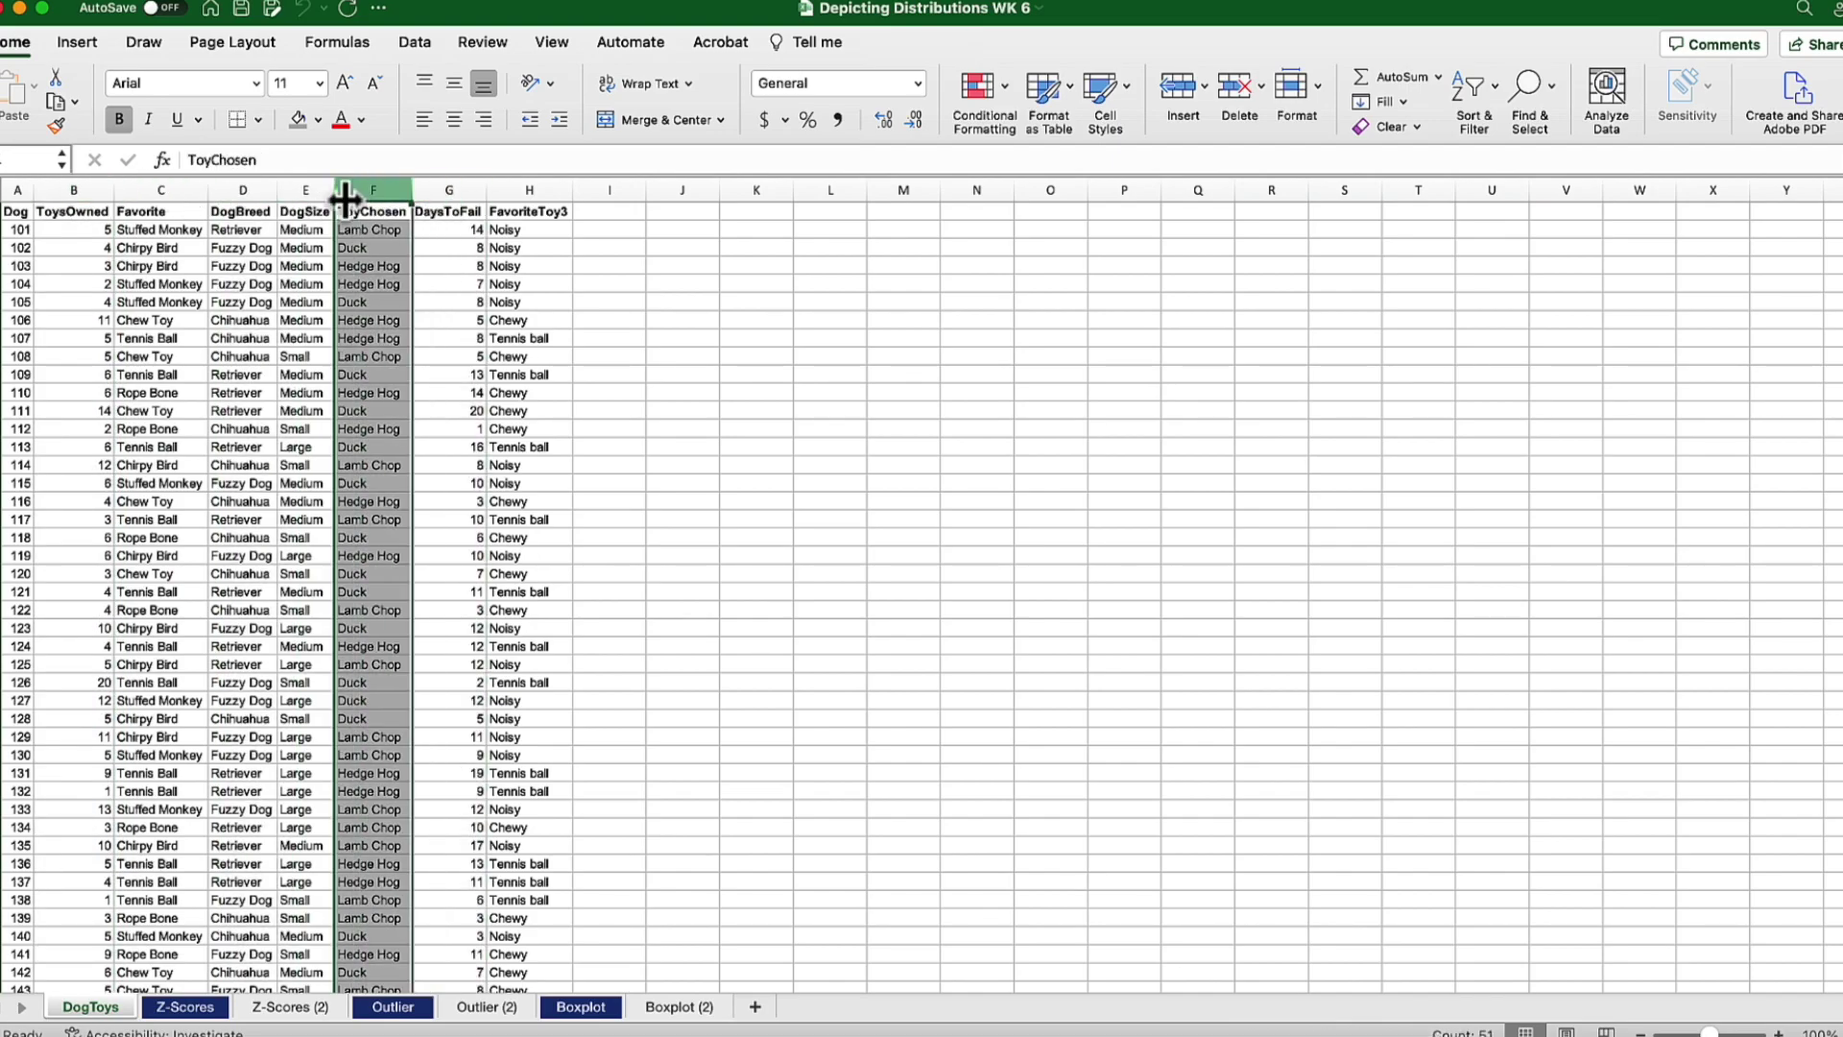
left_click(302, 192)
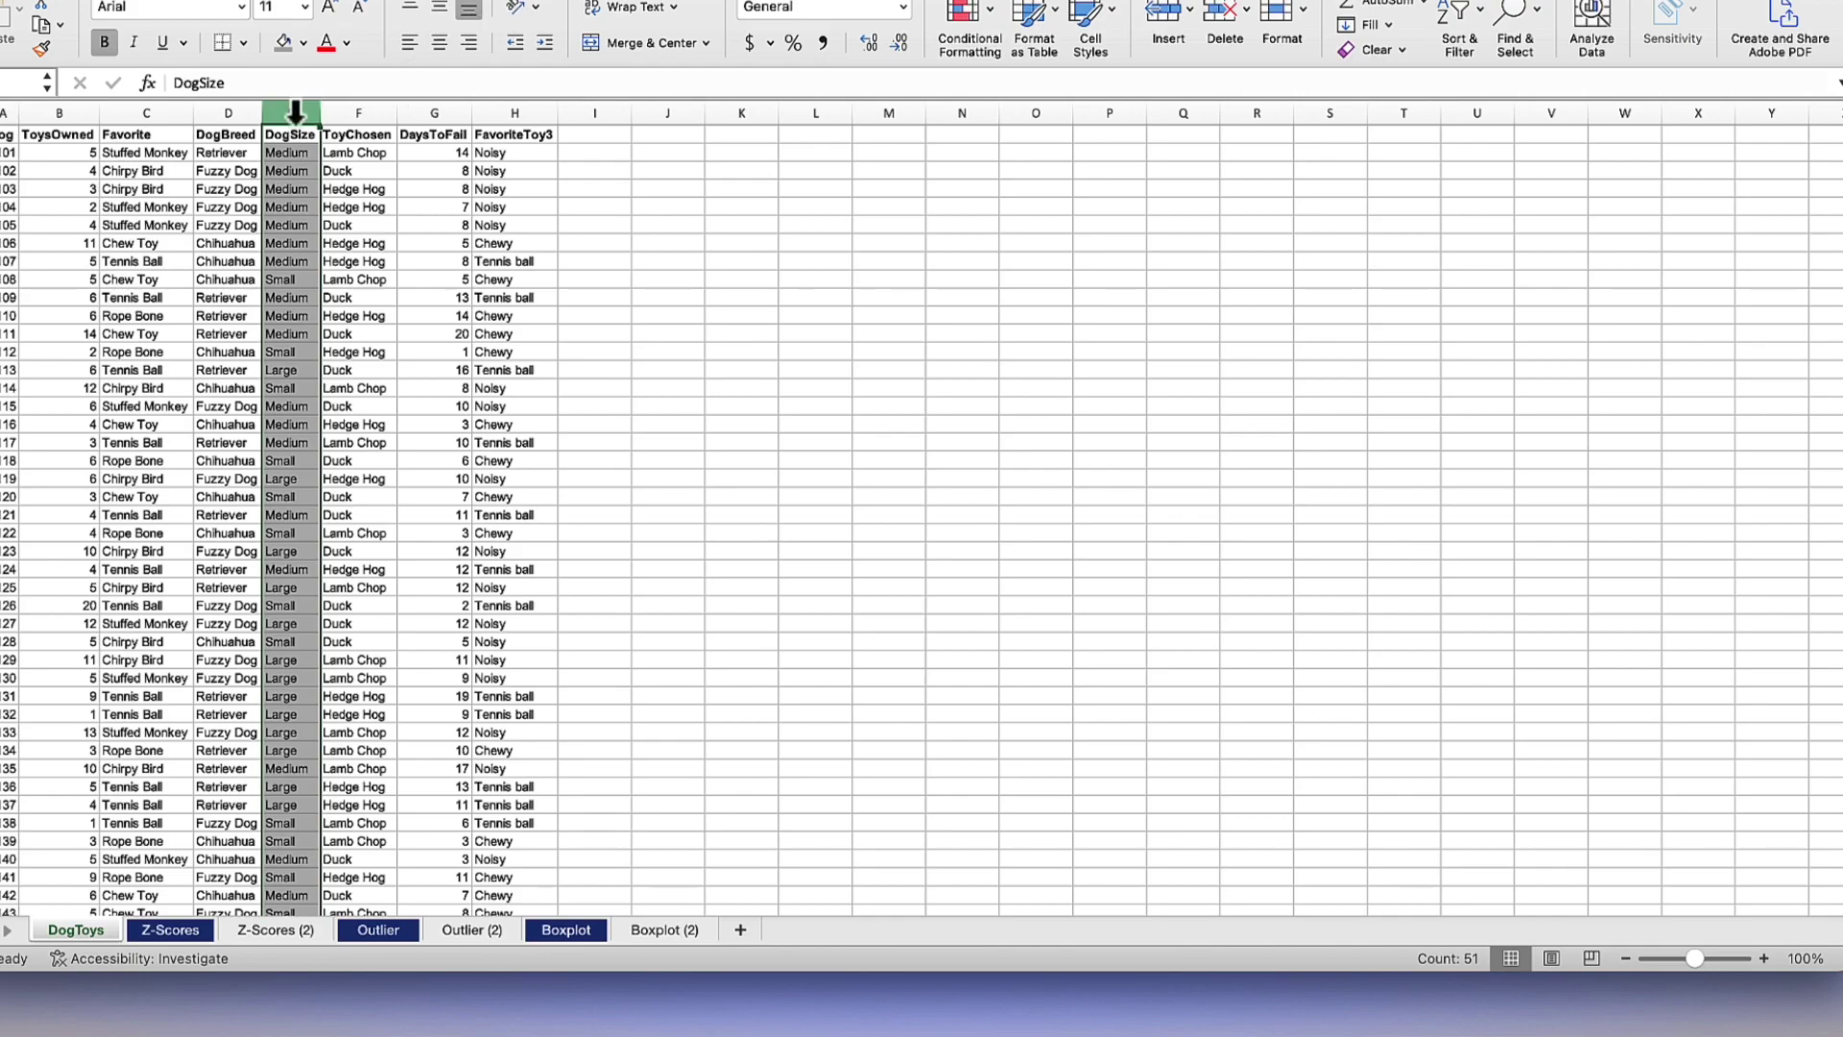
Step: Save only the DogToys sheet to the Desktop as Dog Toys in CSV UTF-8 format, and minimize the workbook to find the file
left_click(67, 0)
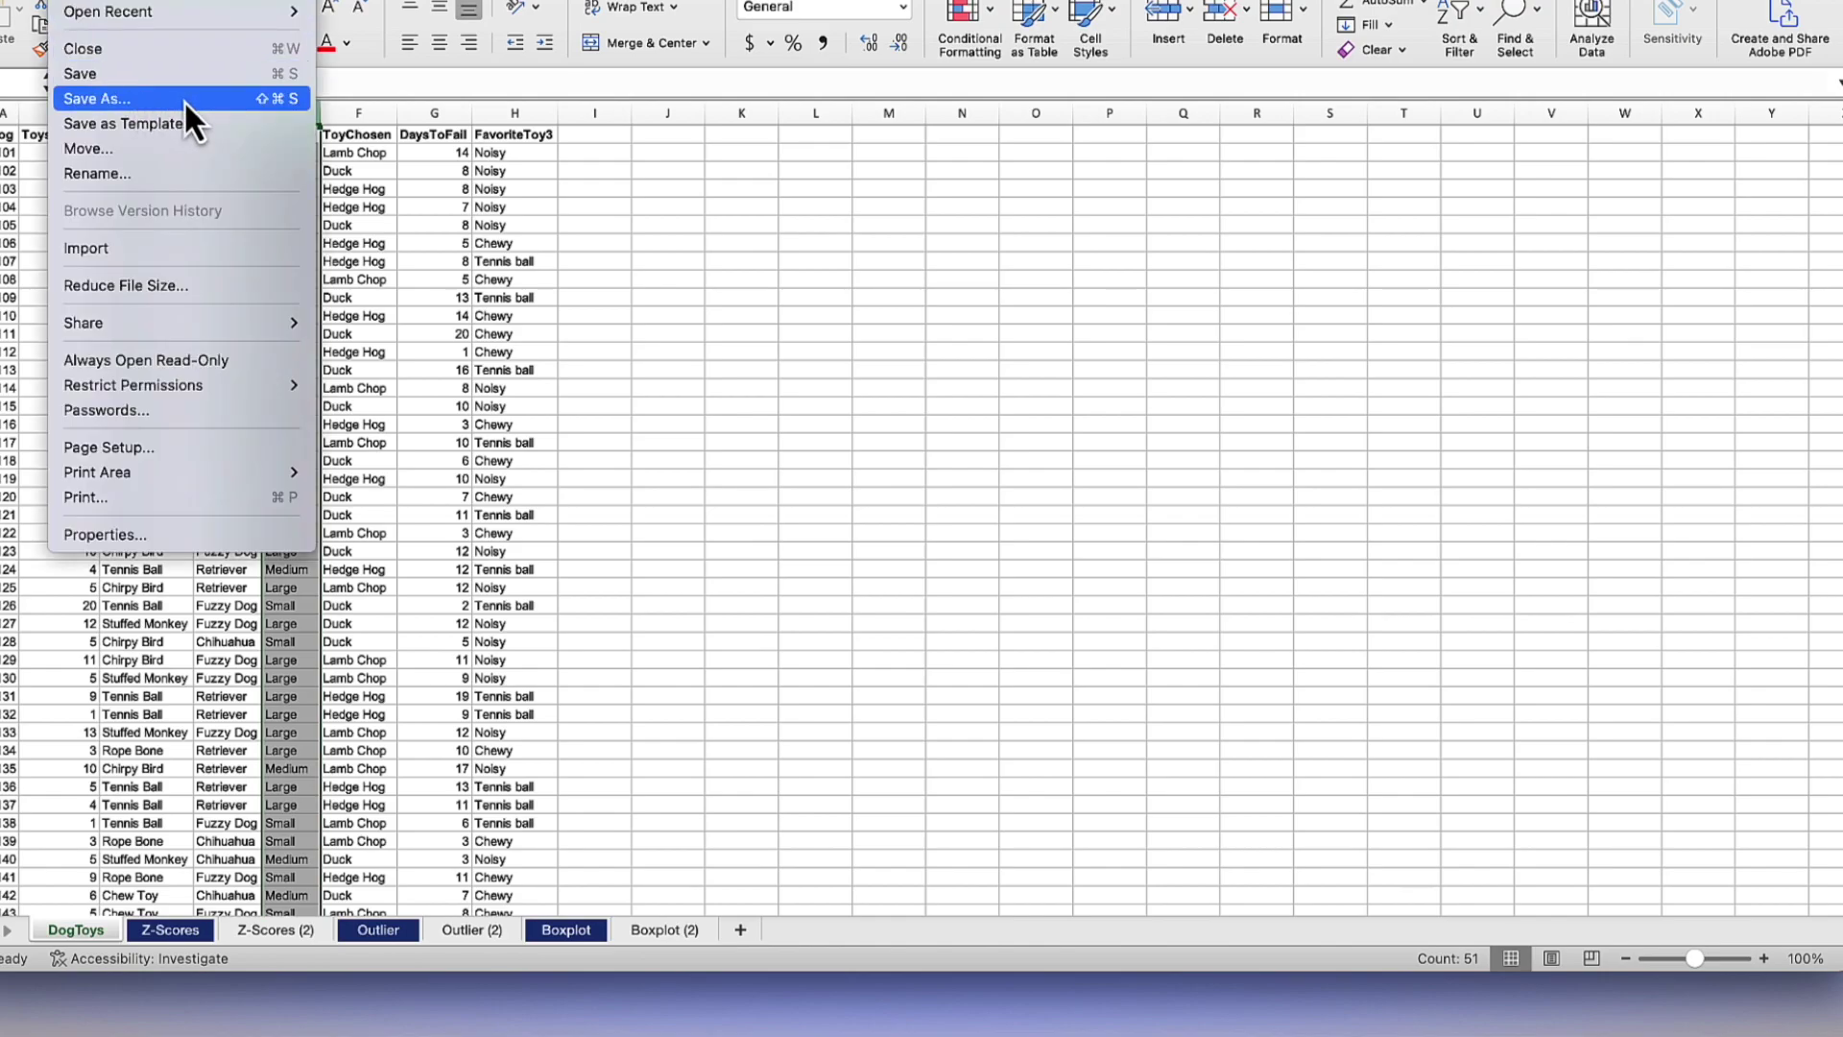
left_click(221, 100)
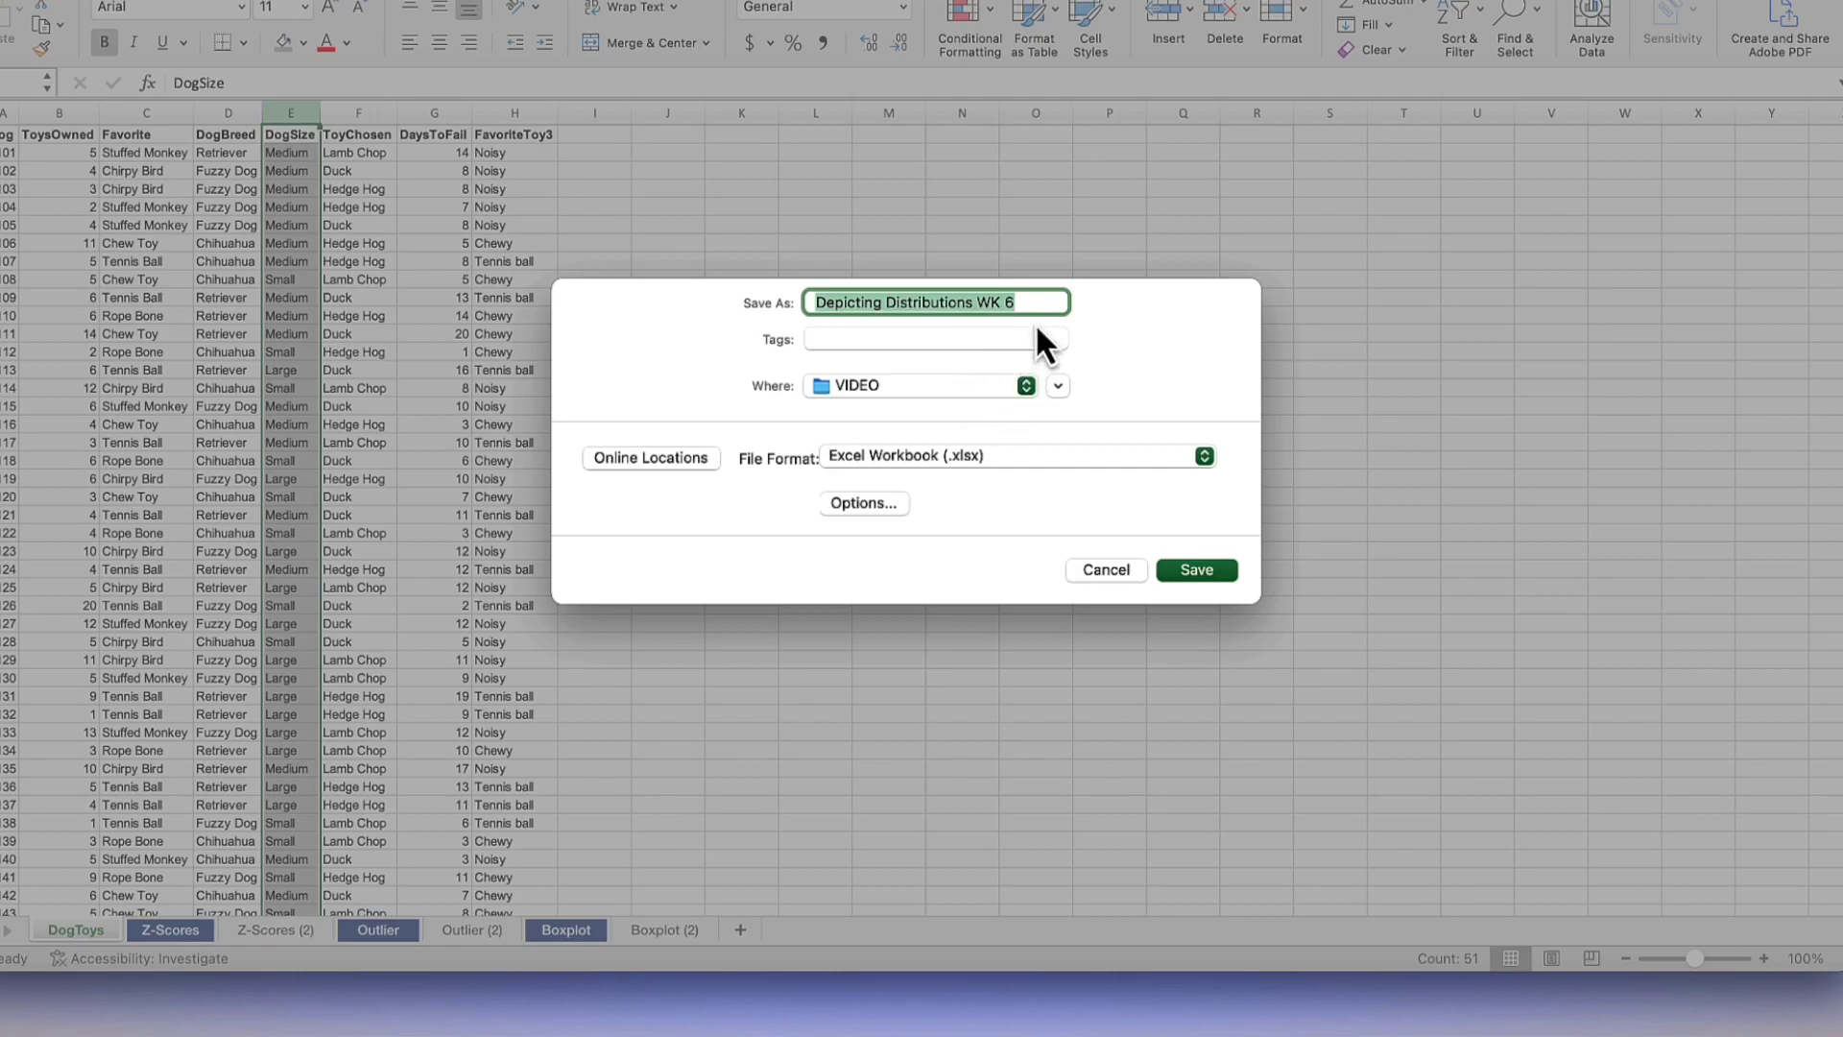
type("Dog Toys")
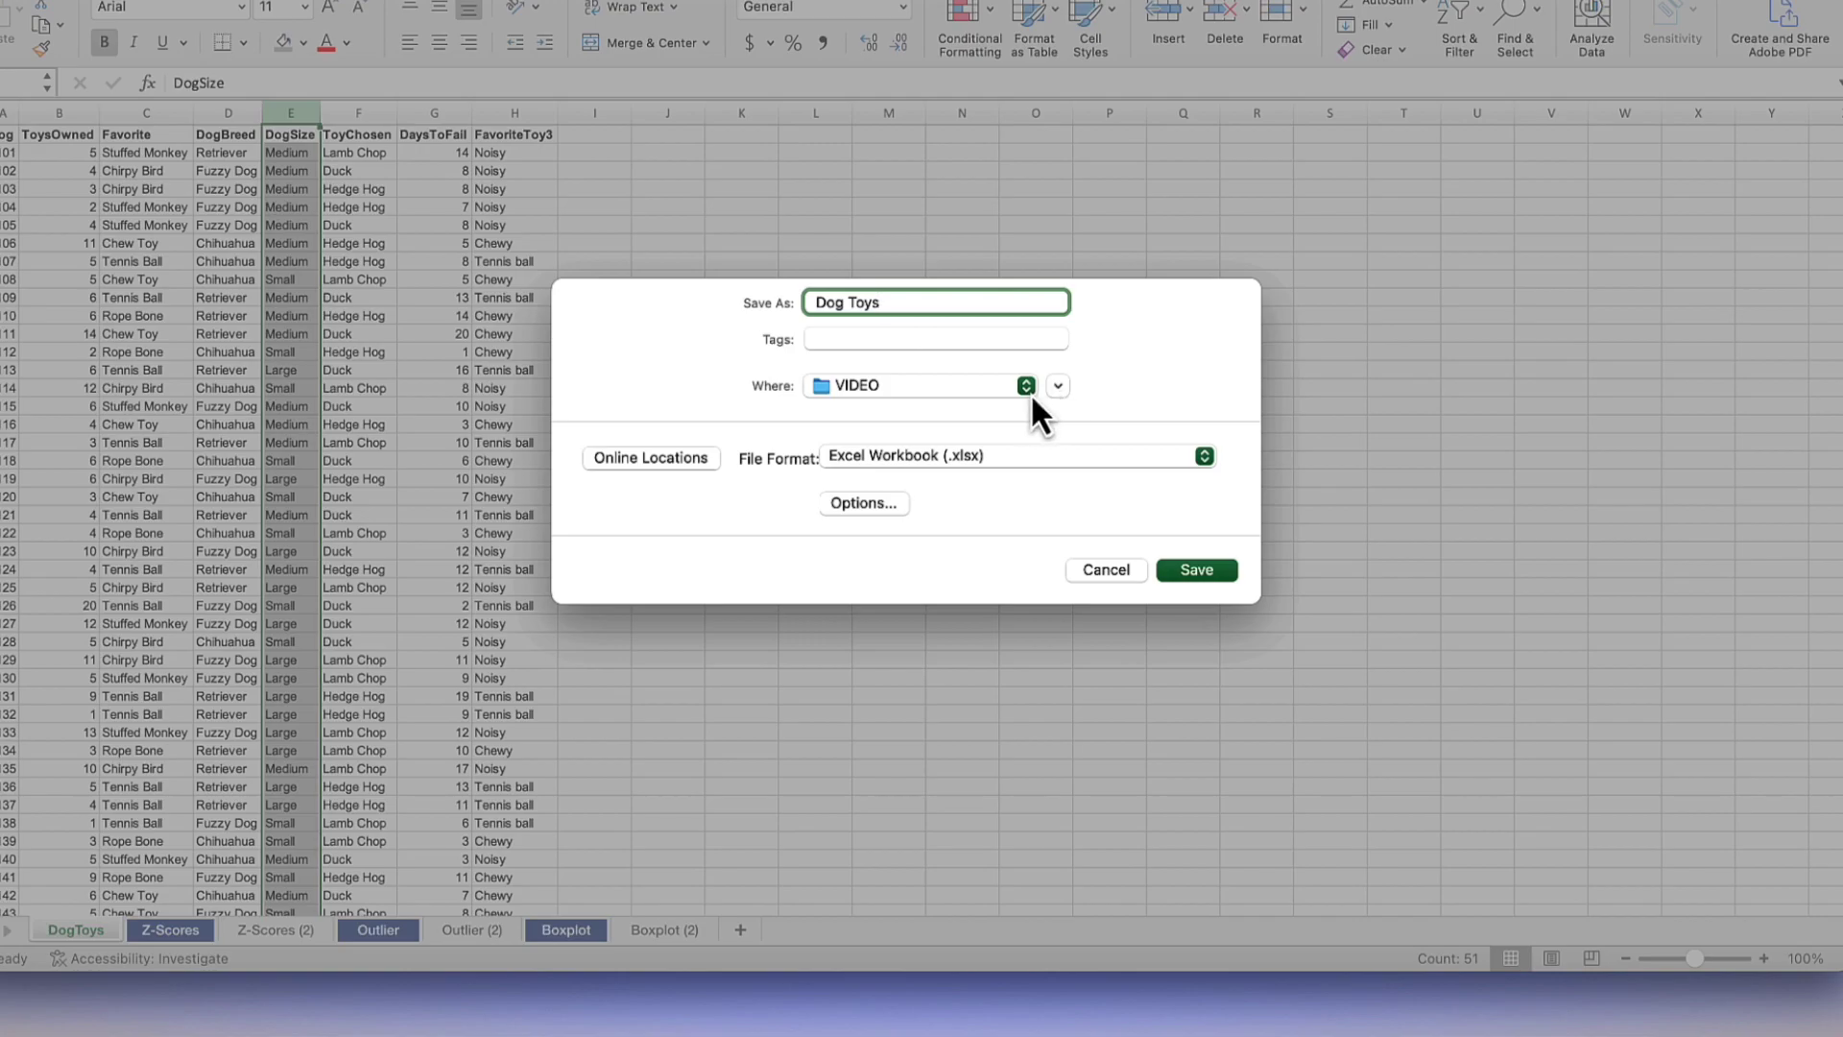
key("super+d")
left_click(1049, 472)
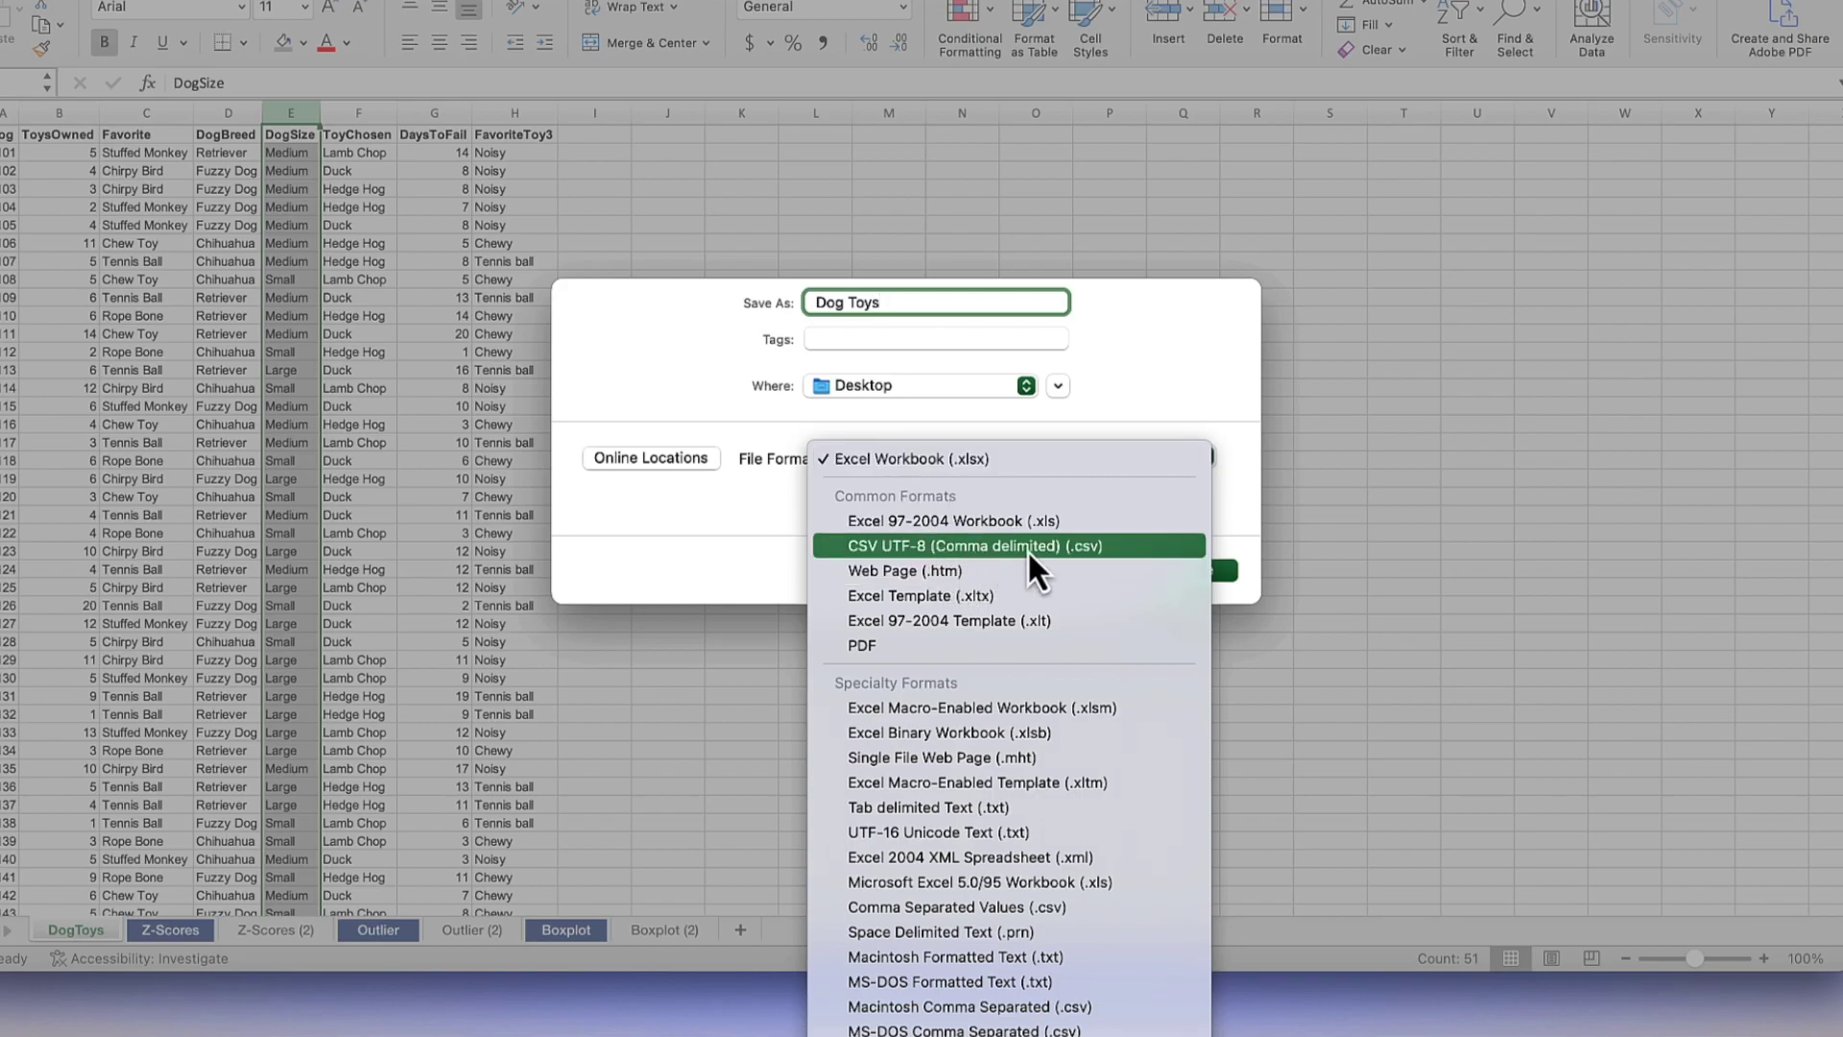
left_click(1161, 545)
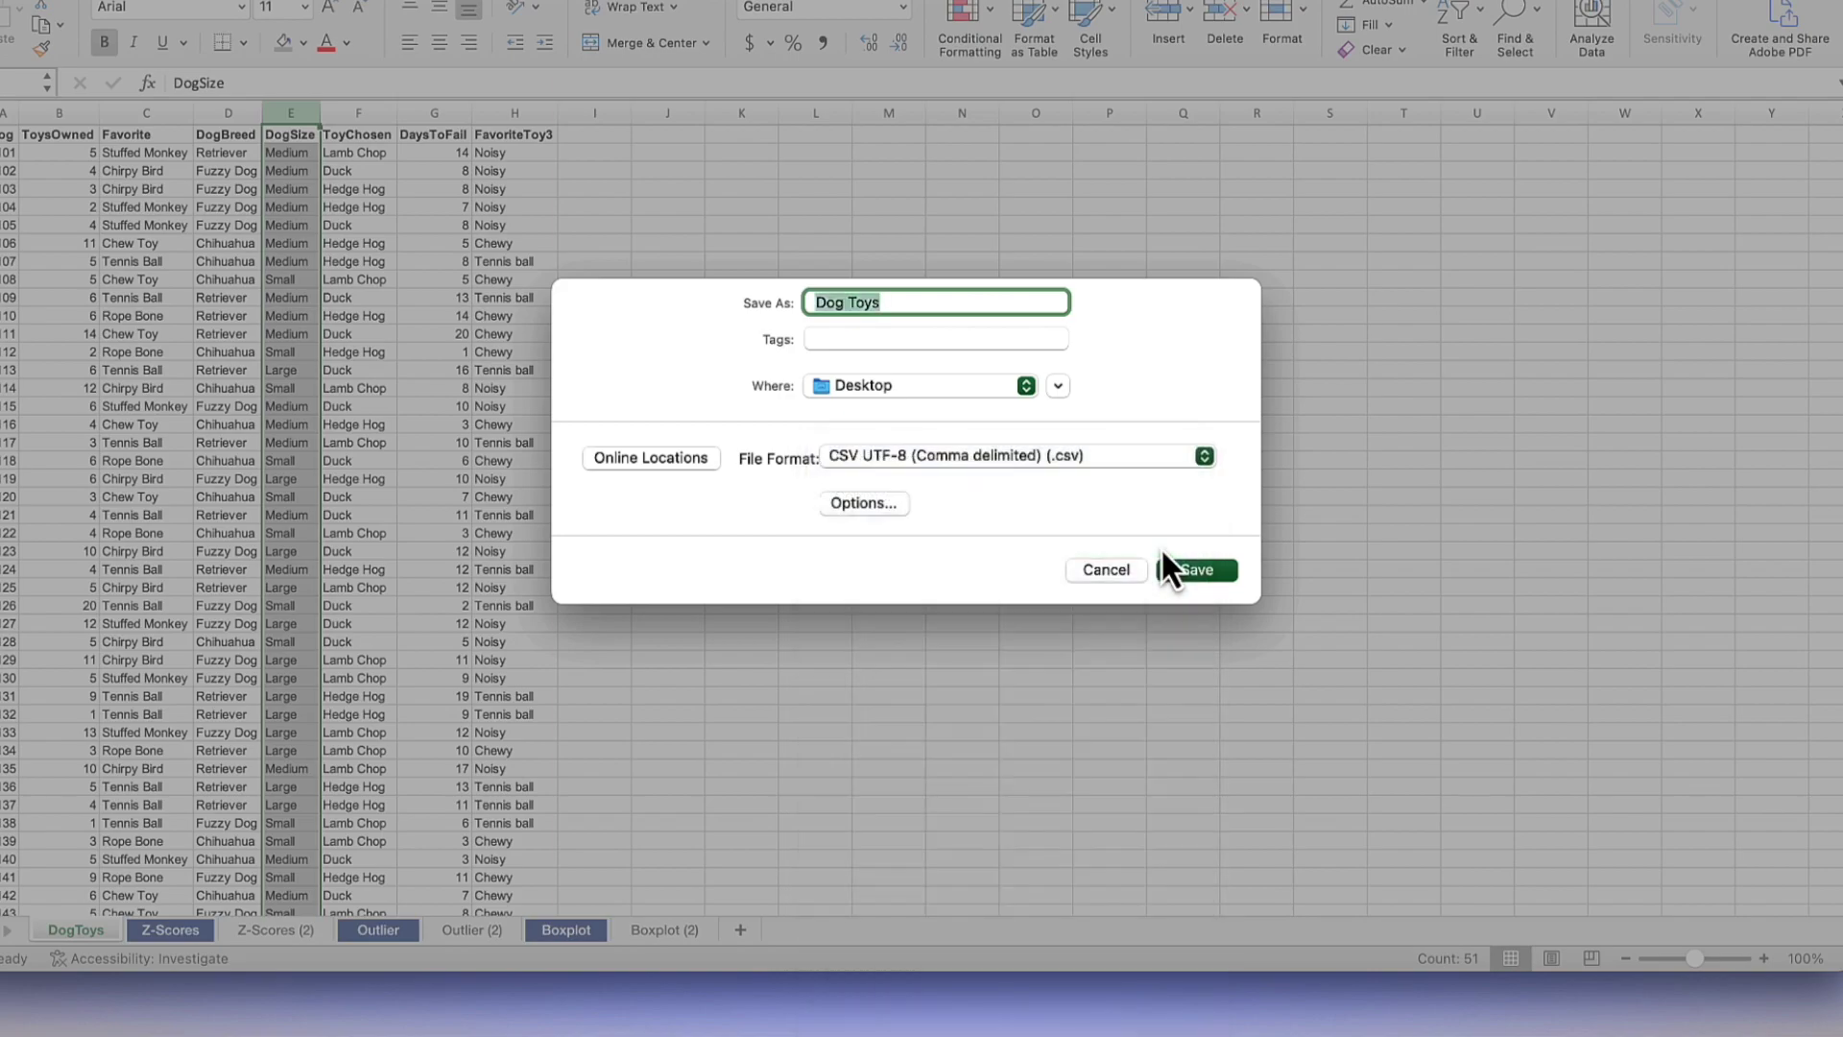
left_click(1205, 573)
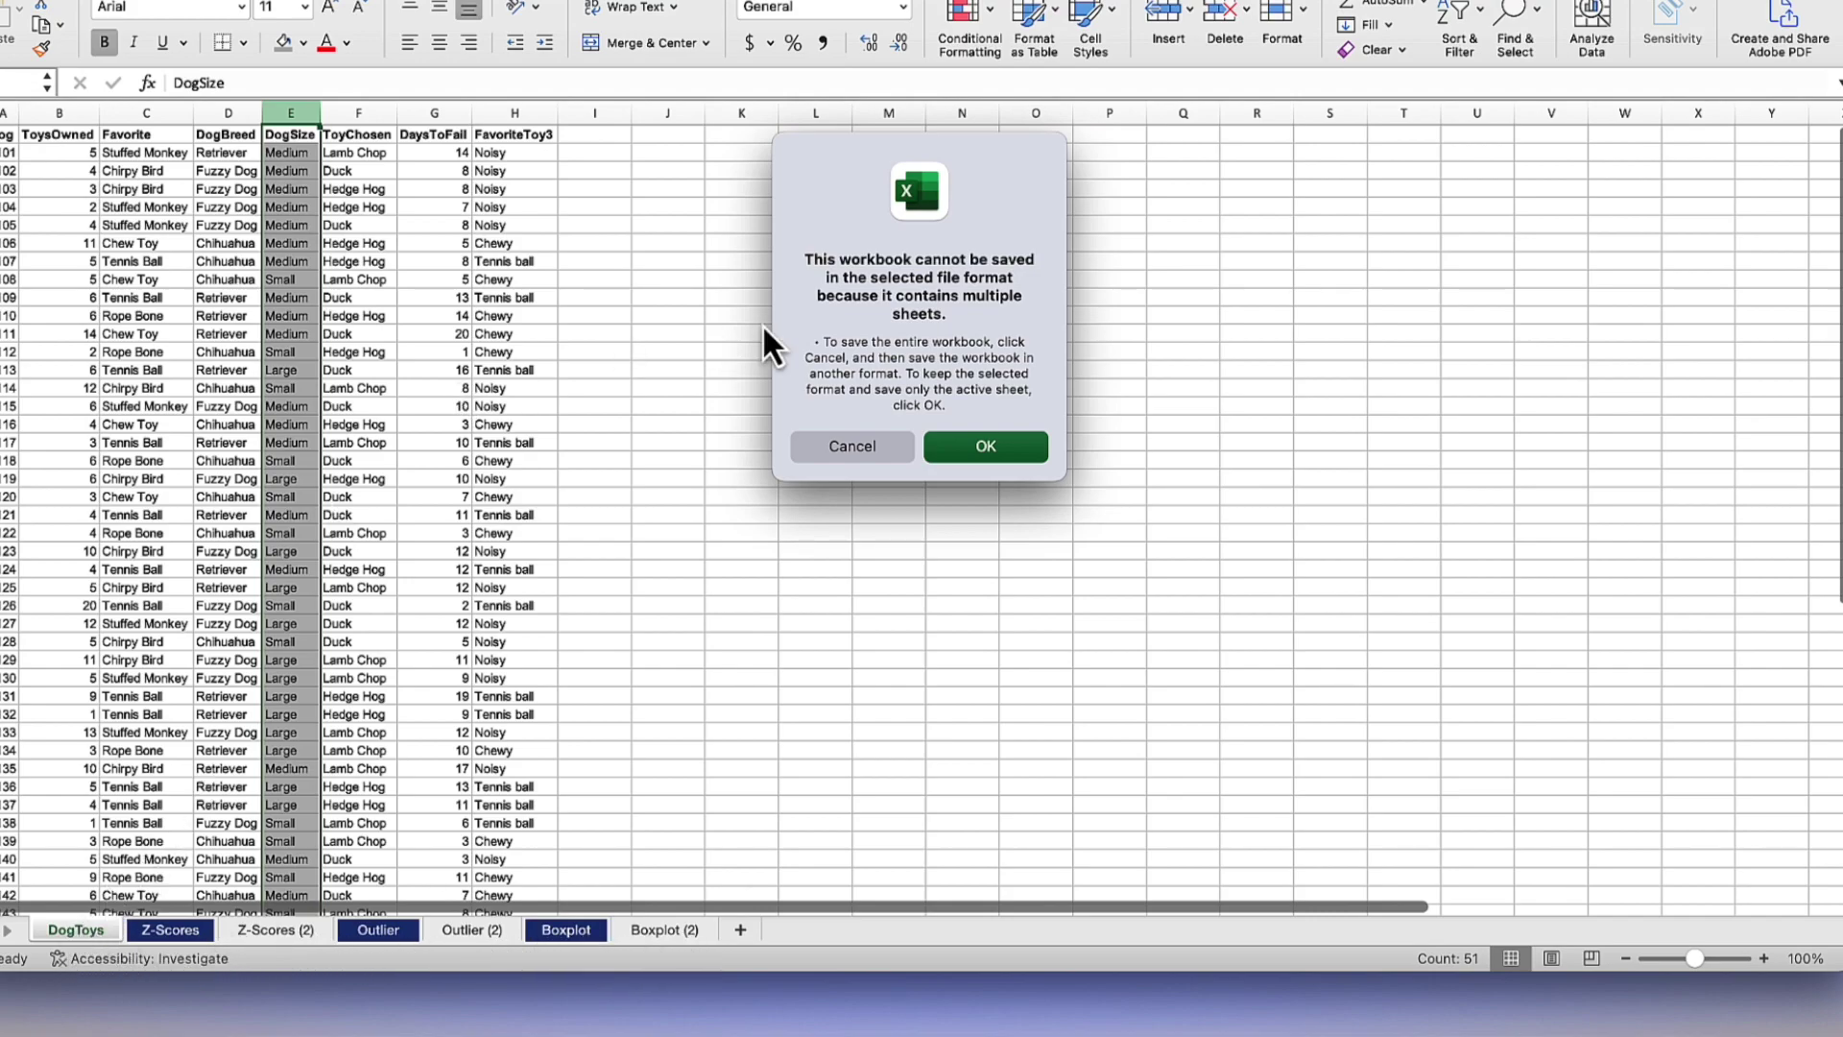
left_click(989, 447)
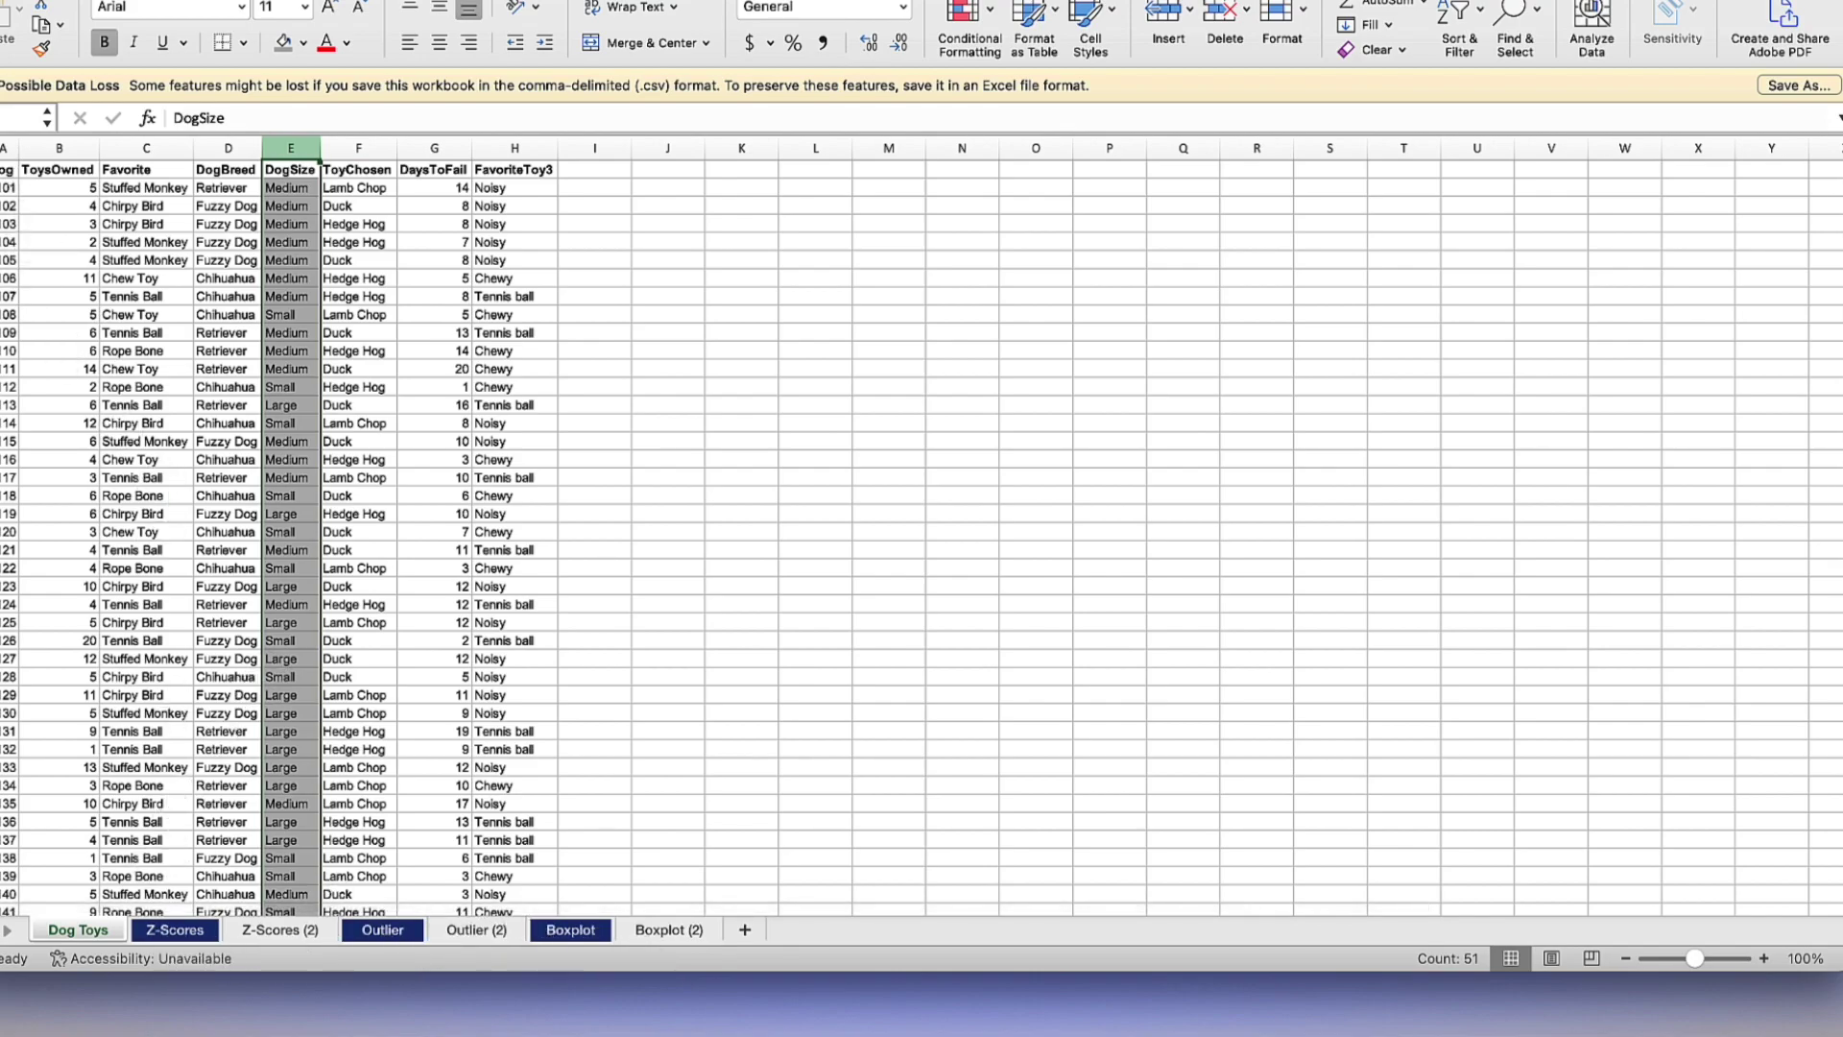
key("super+m")
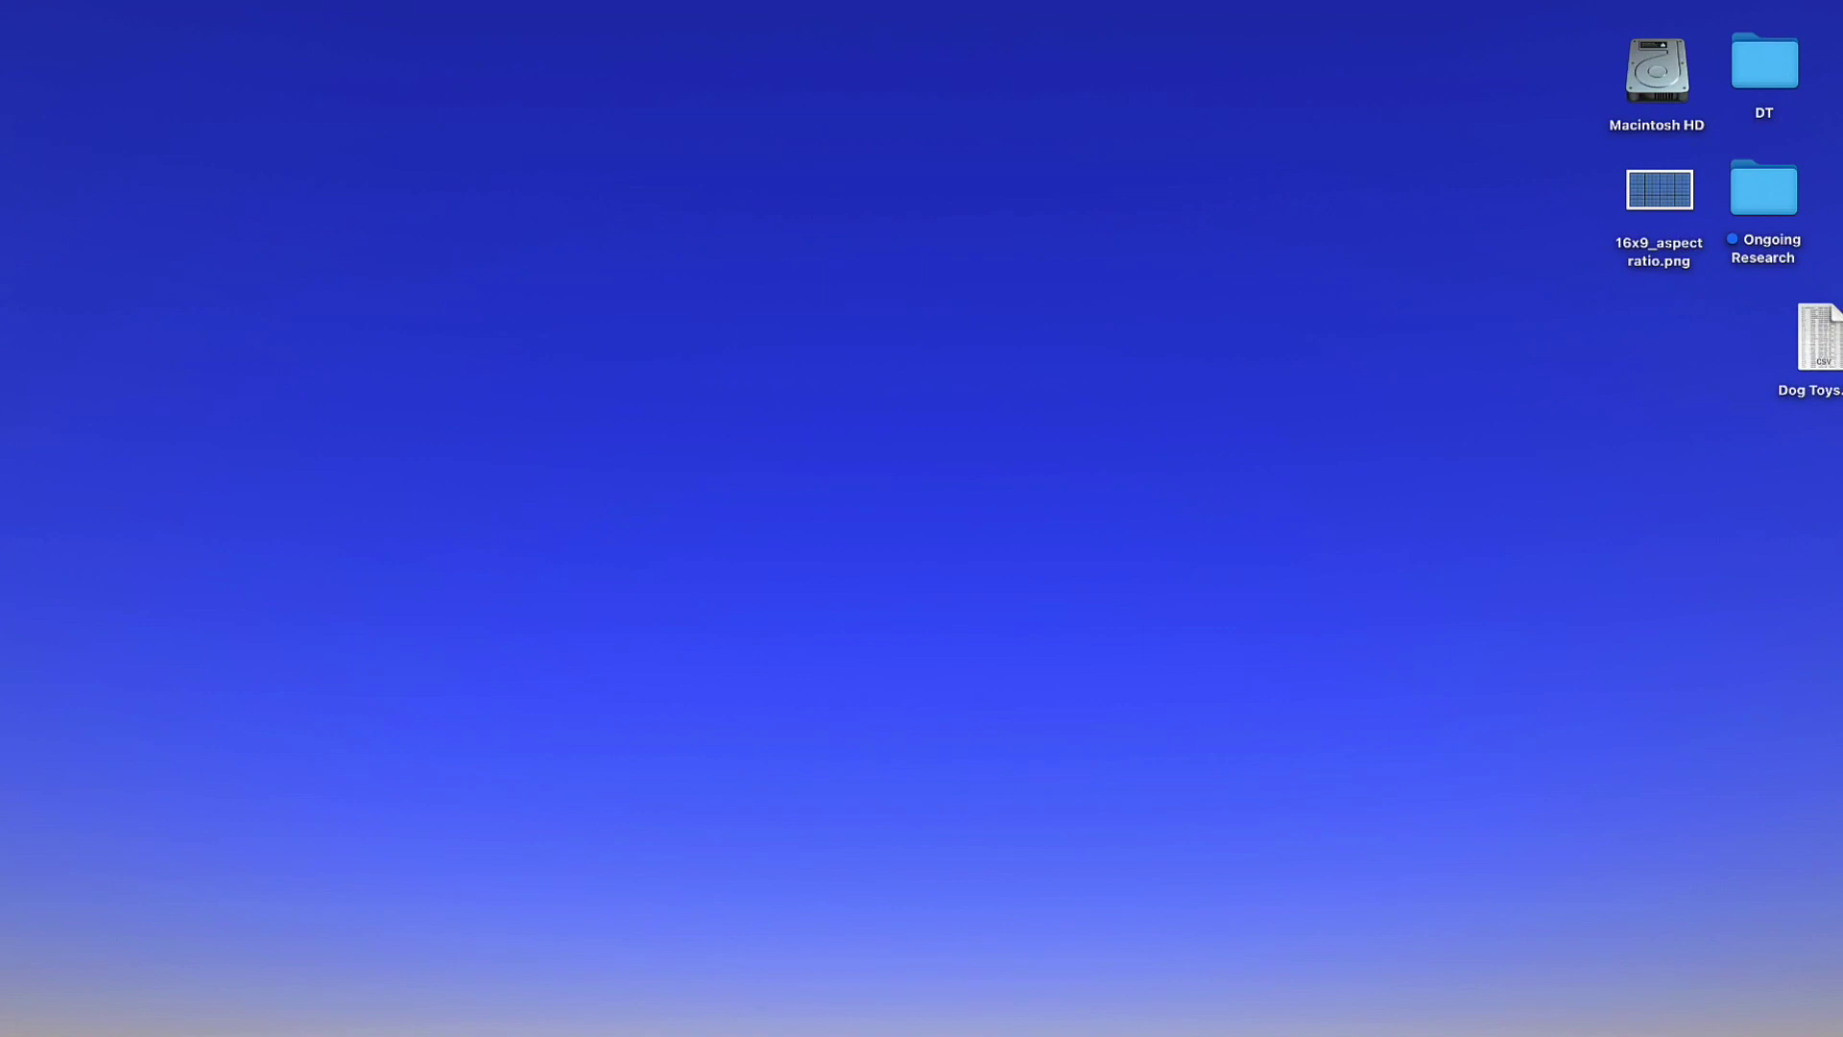
mouse_move(1829, 338)
left_mouse_down()
mouse_move(1776, 328)
mouse_move(1820, 336)
left_mouse_up()
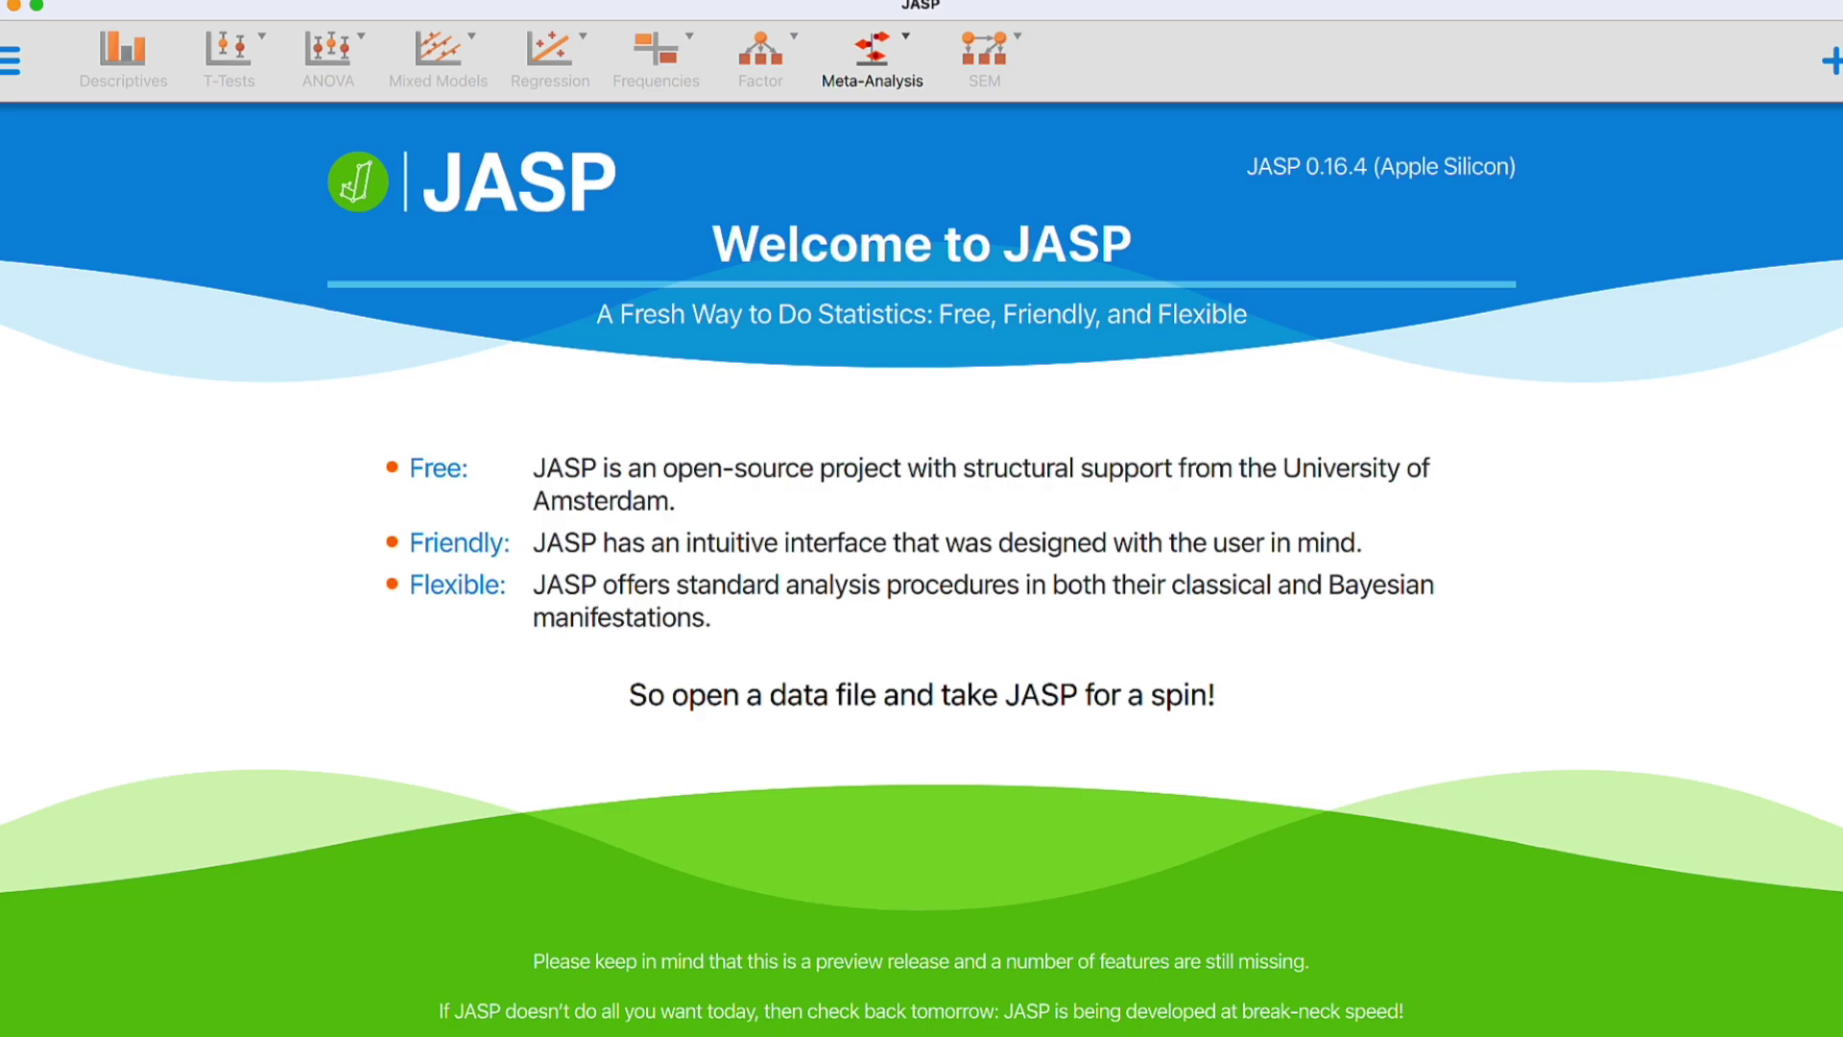
Step: Open Dog Toys.csv from the Desktop in JASP and look through its rows
left_click(12, 60)
left_click(128, 136)
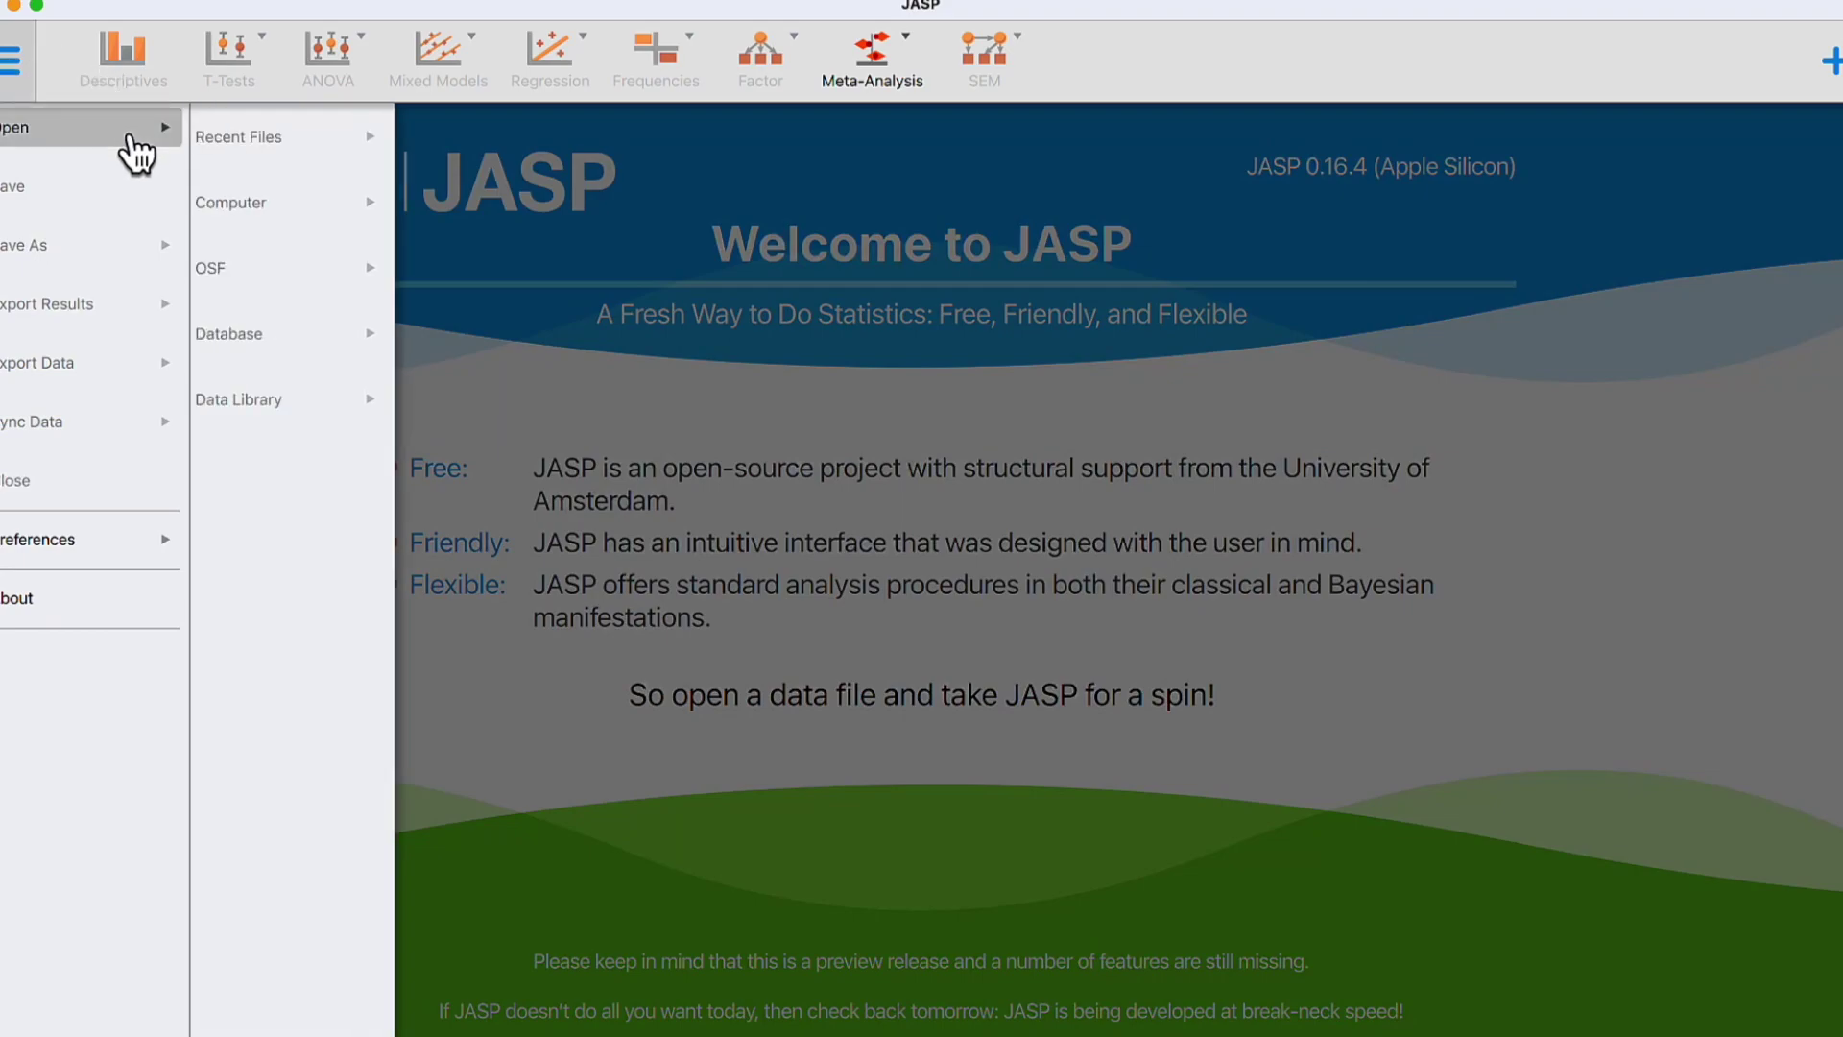
left_click(306, 197)
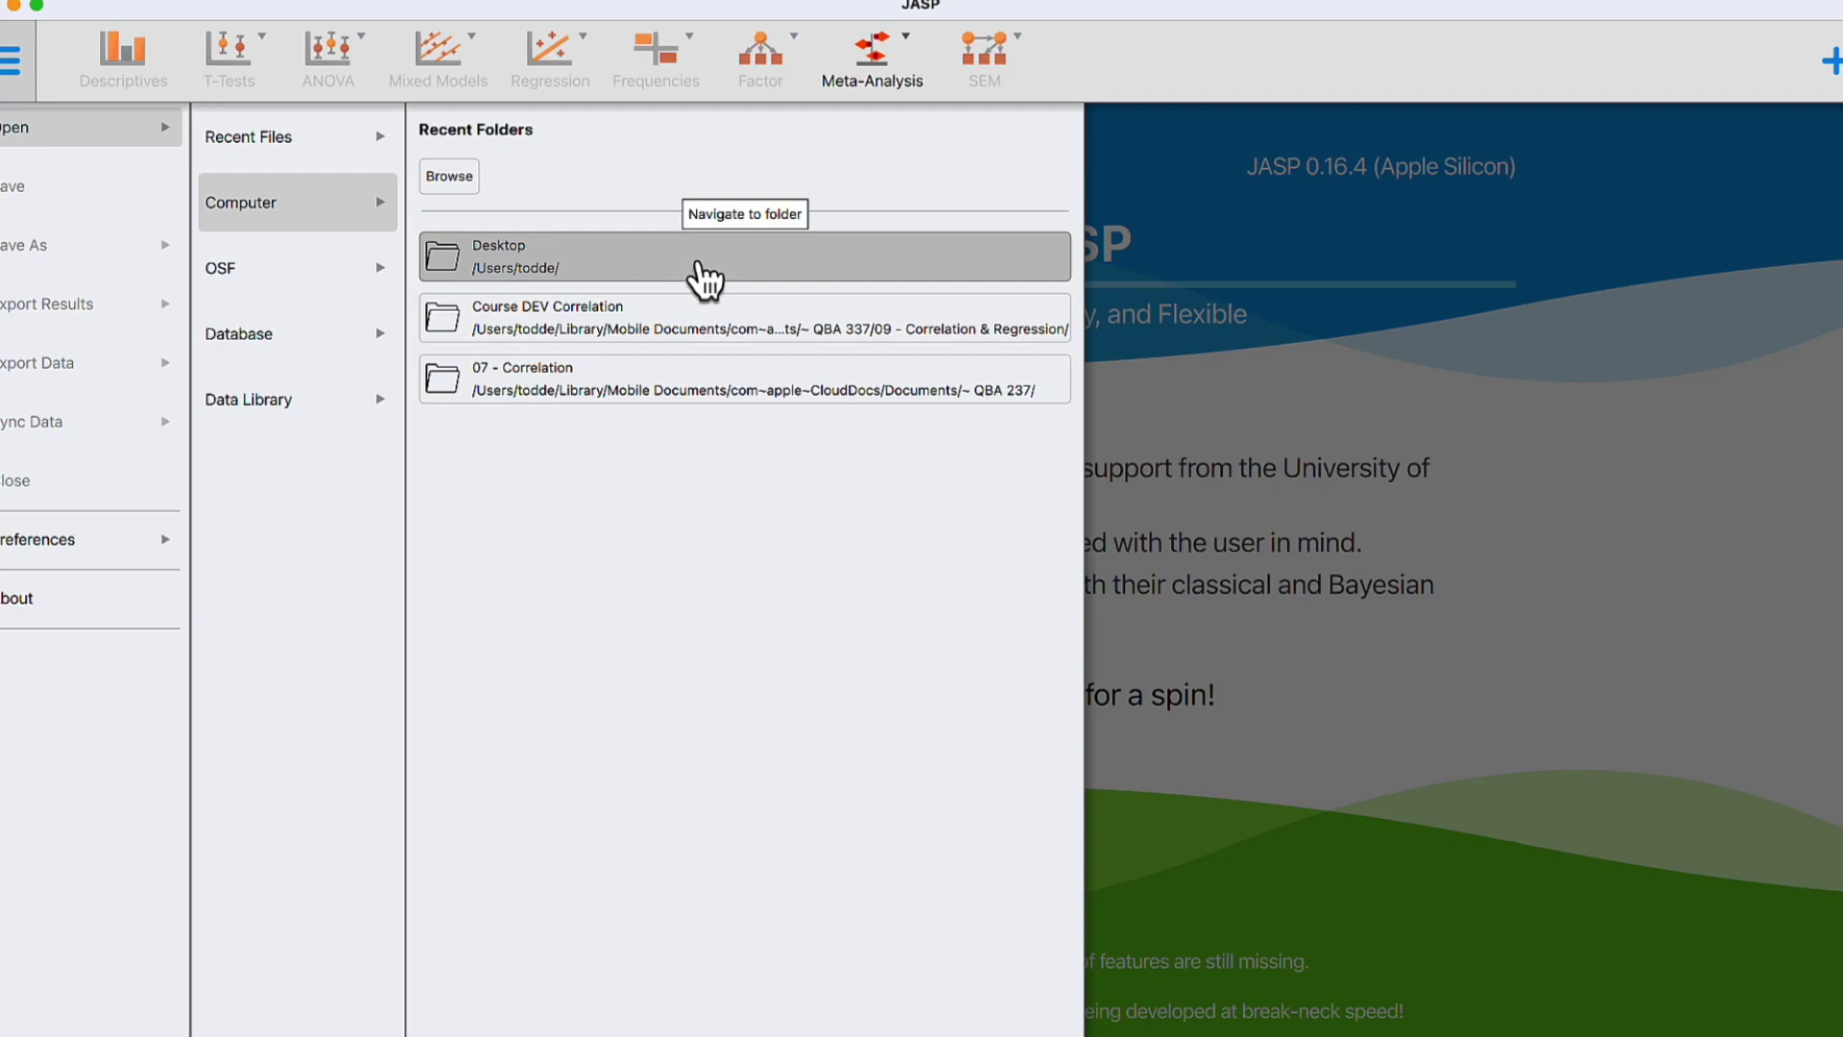
left_click(707, 278)
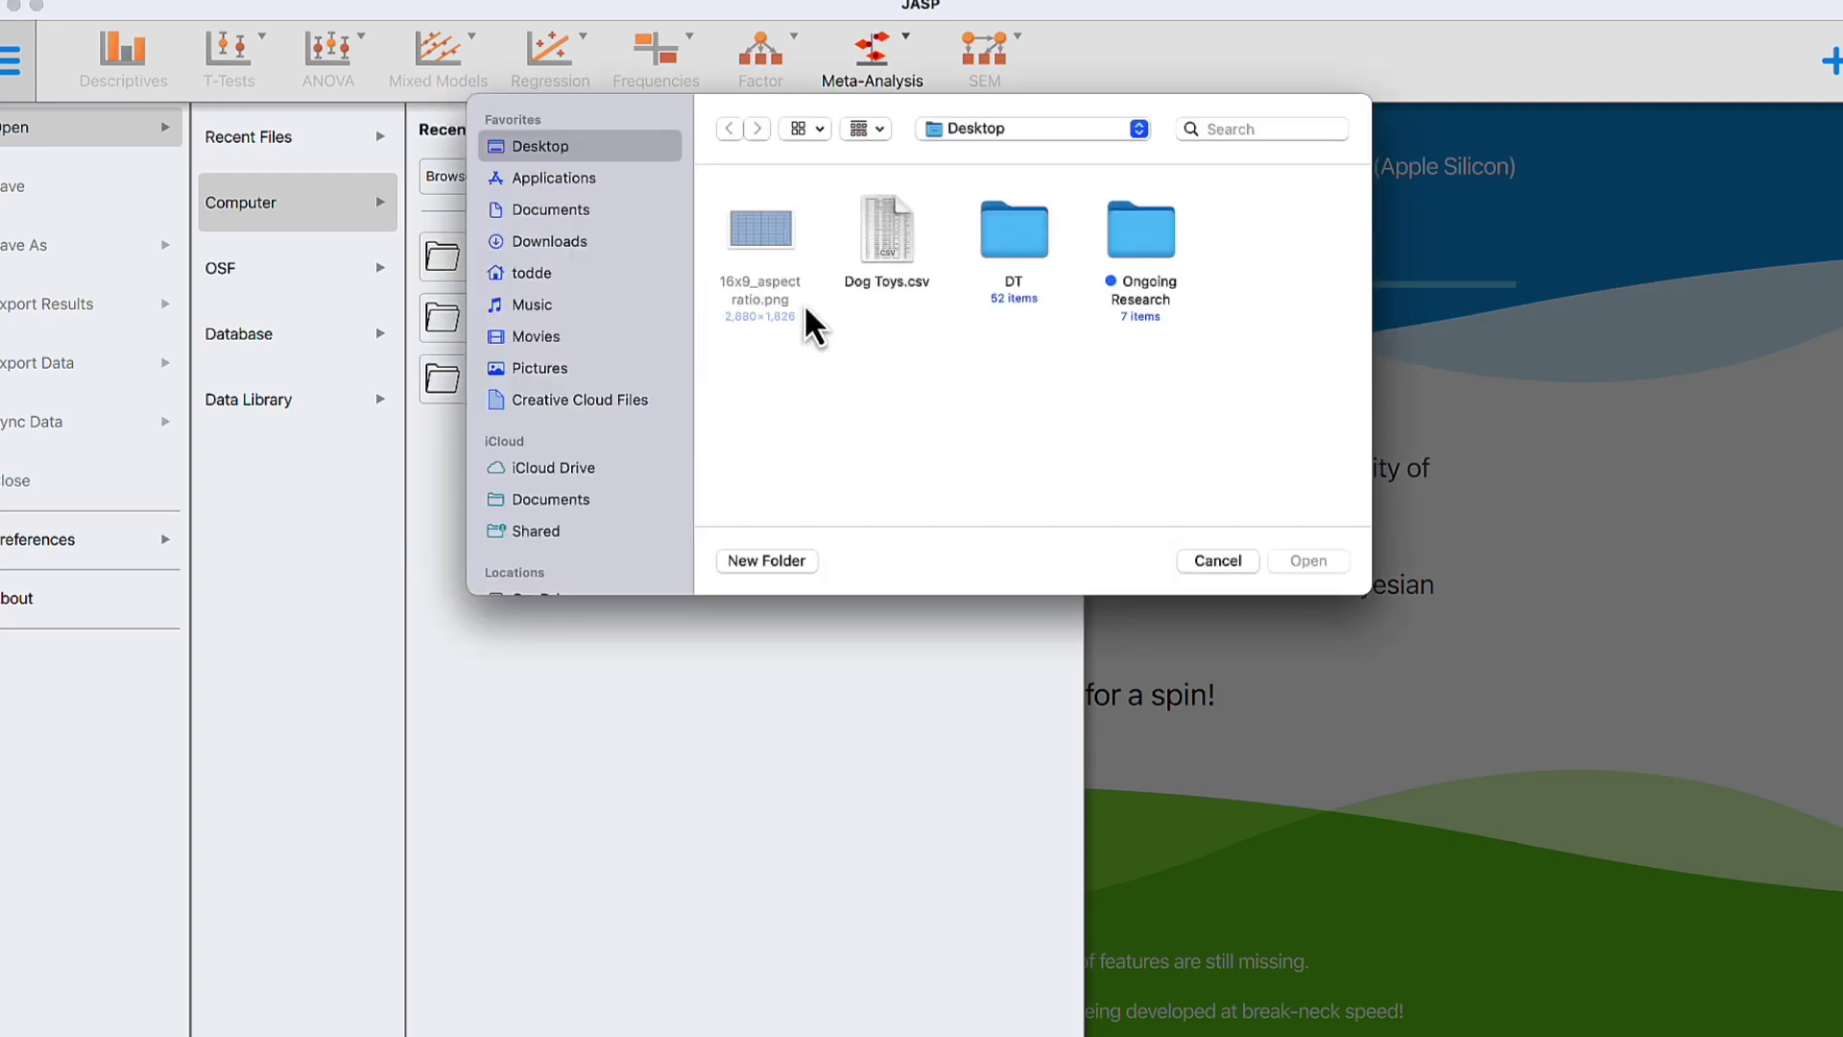
left_click(903, 261)
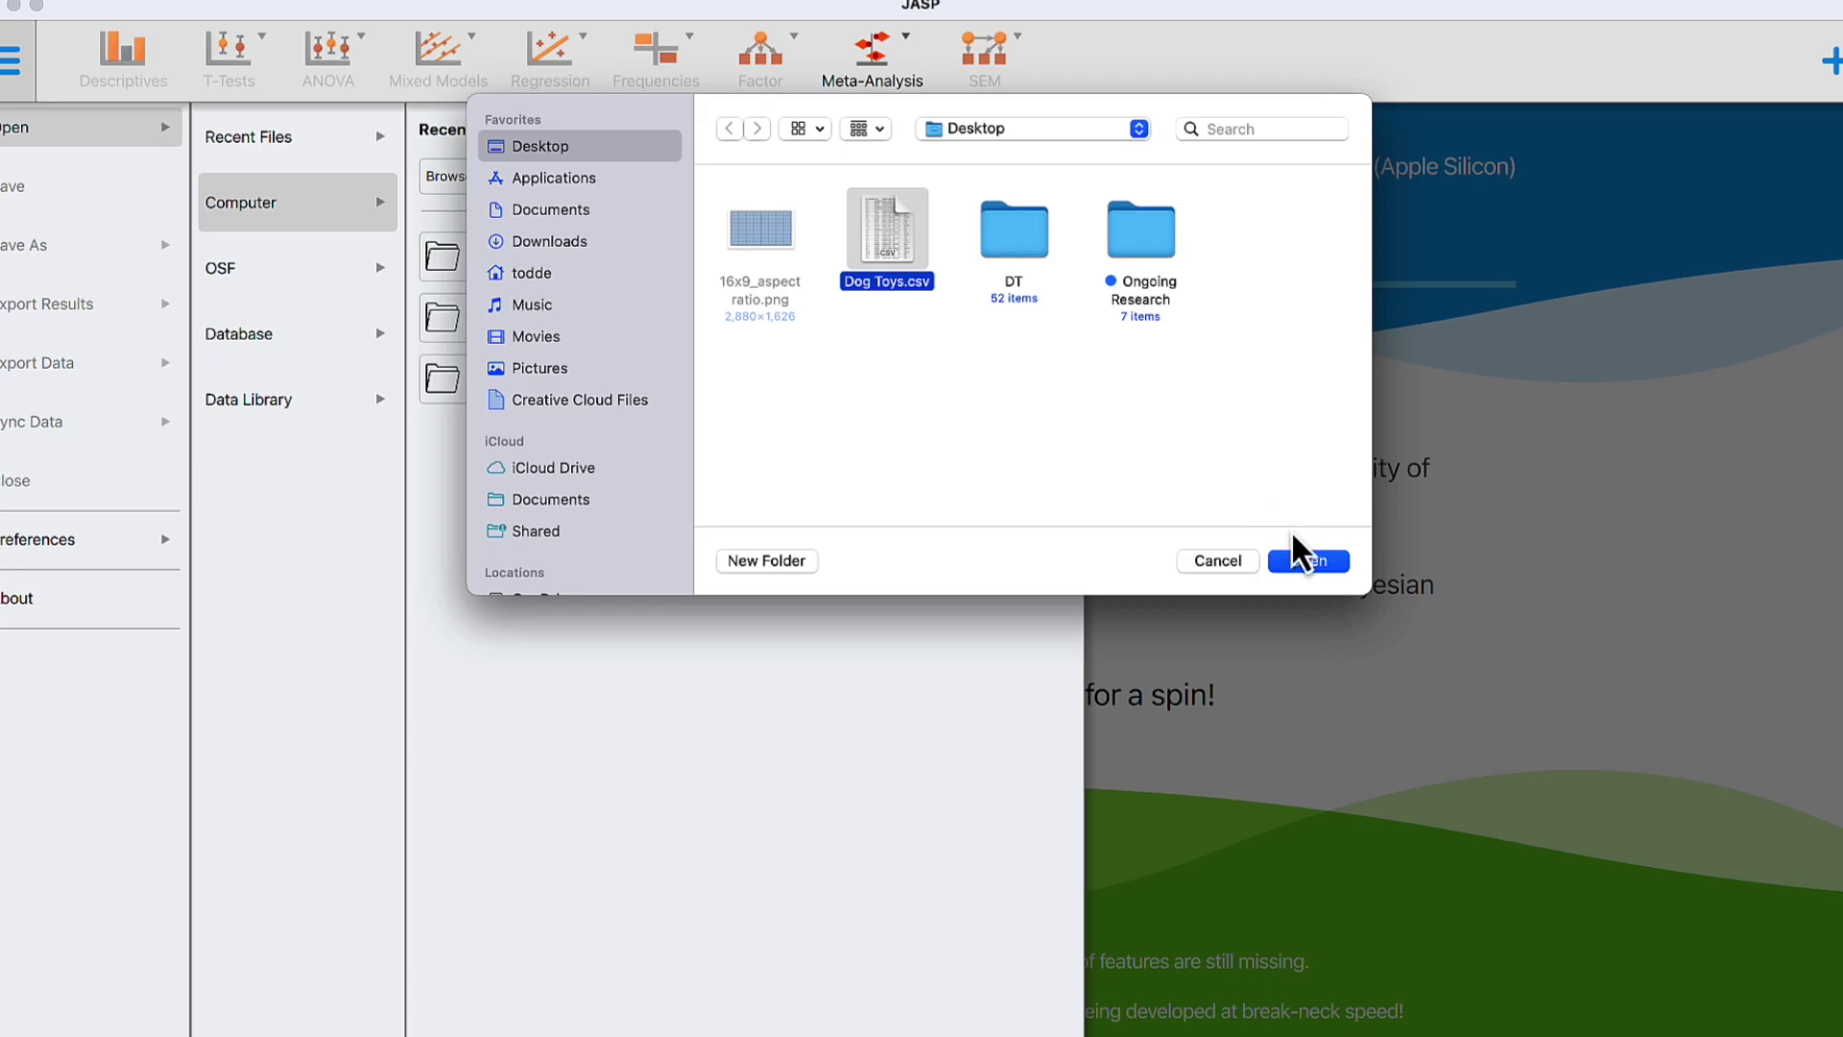
left_click(1310, 561)
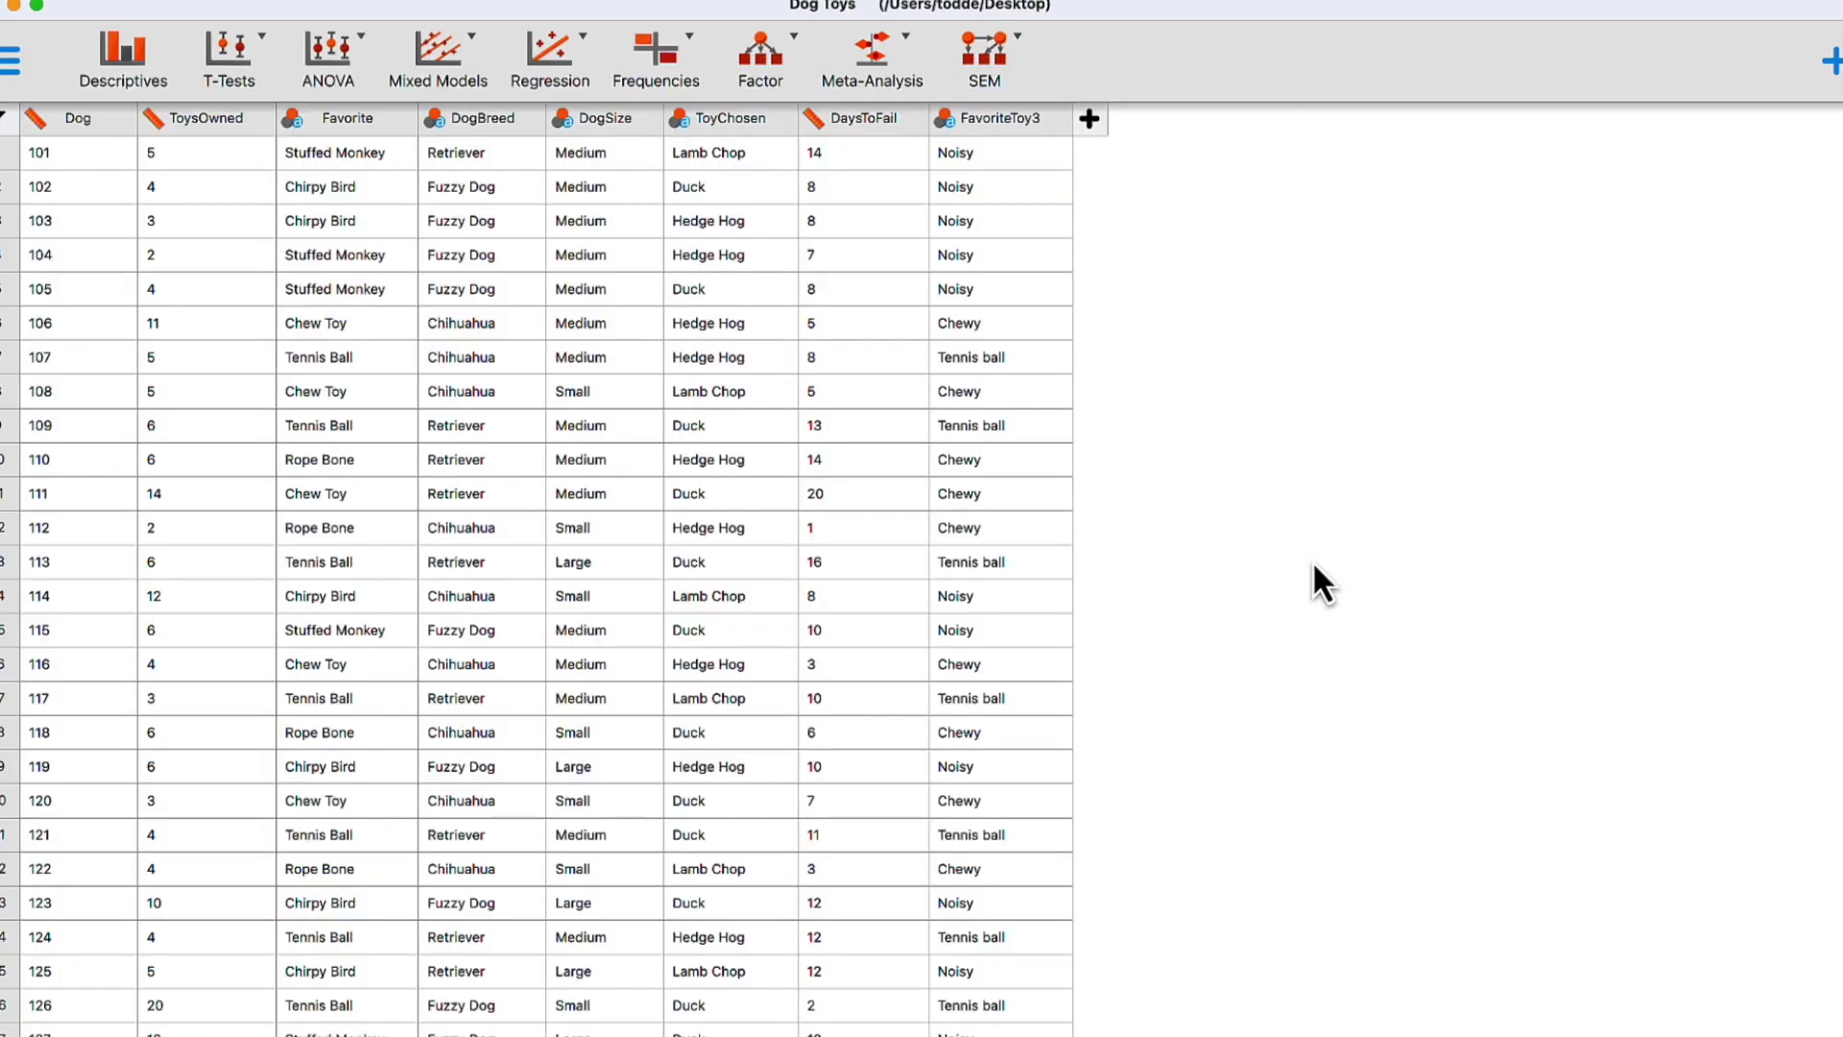
scroll(551, 471, "down", 10)
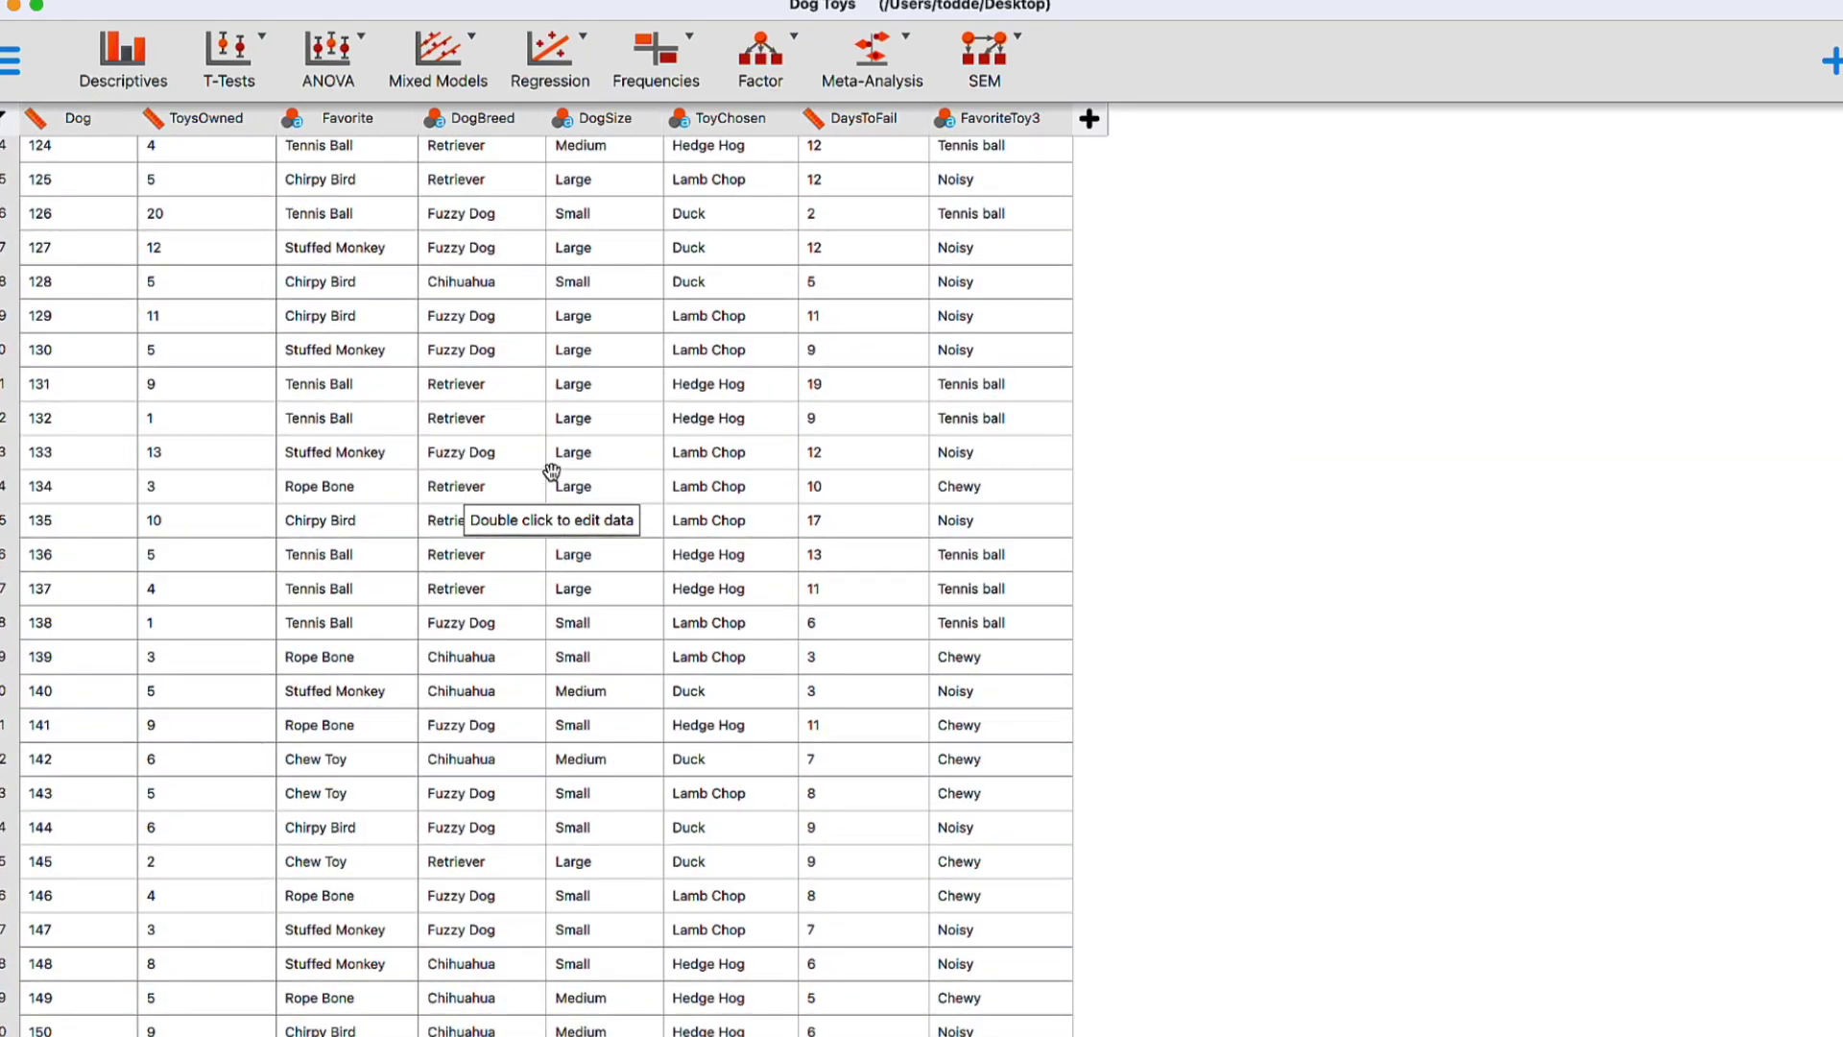
scroll(552, 470, "up", 10)
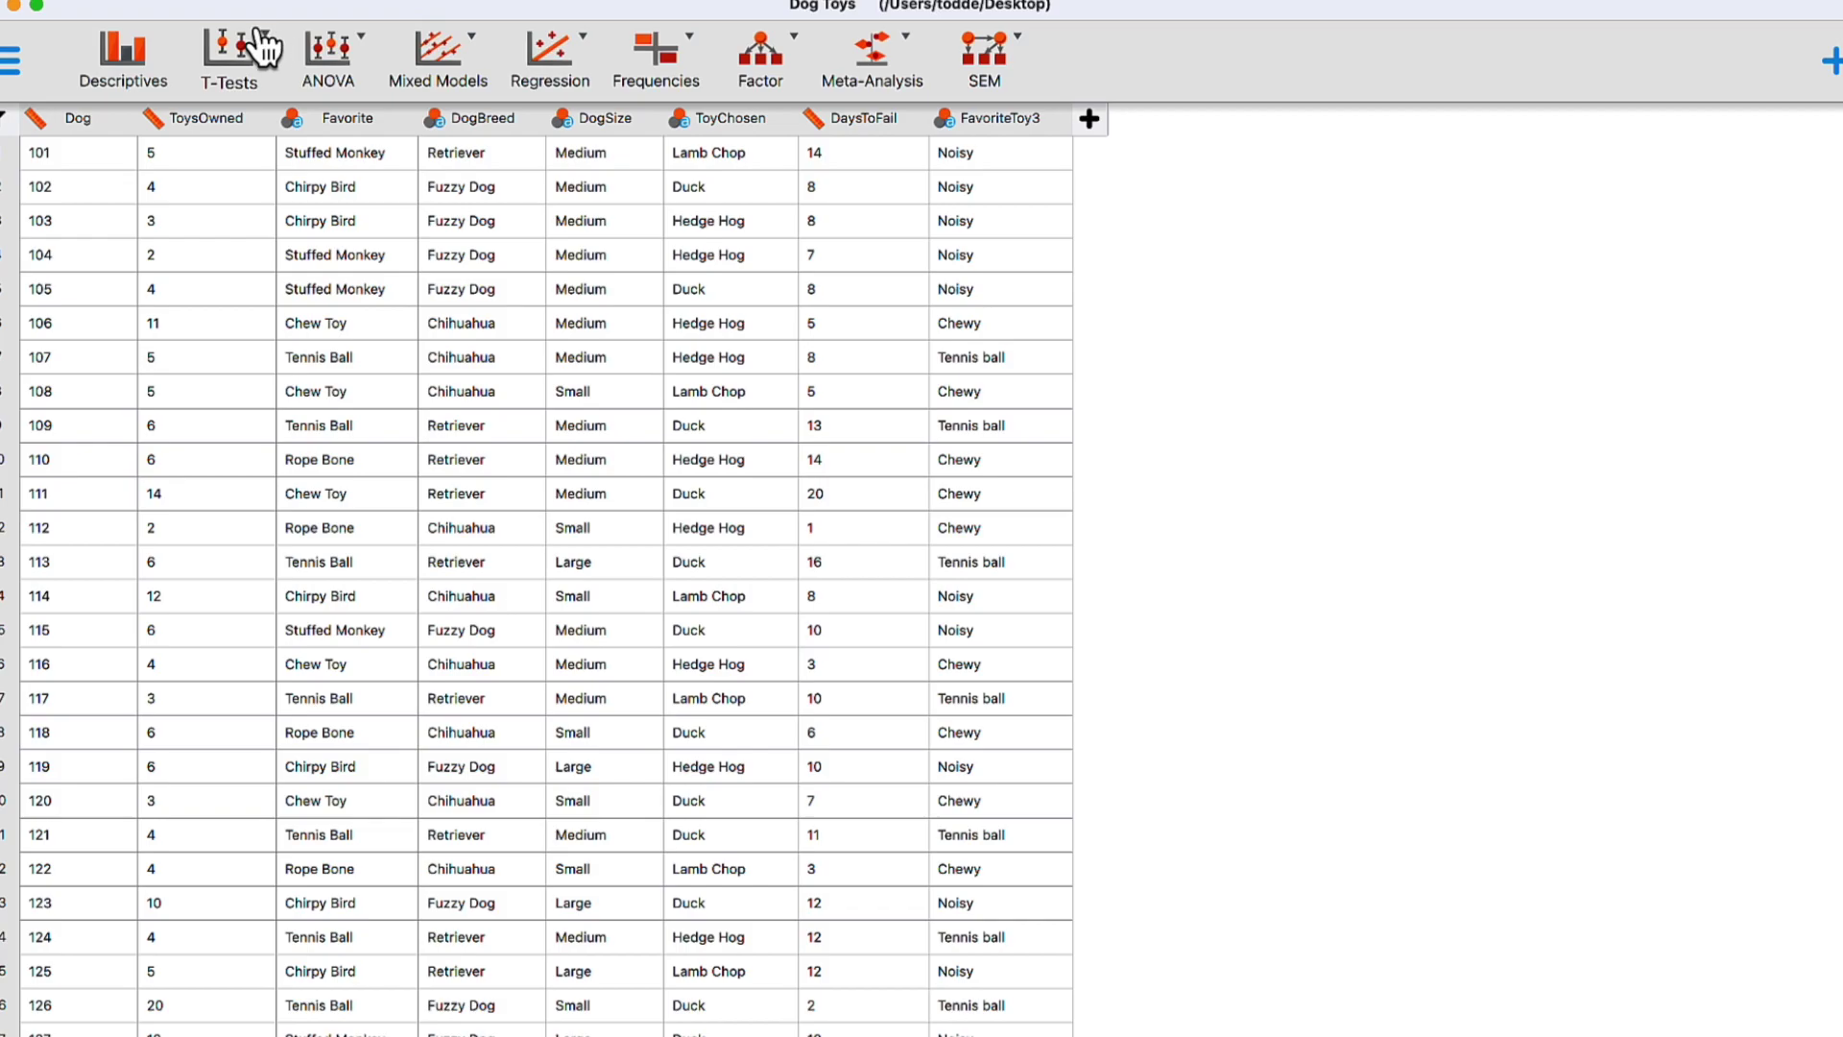
Step: Save the JASP project on the Desktop under the name Dog Toys
left_click(11, 87)
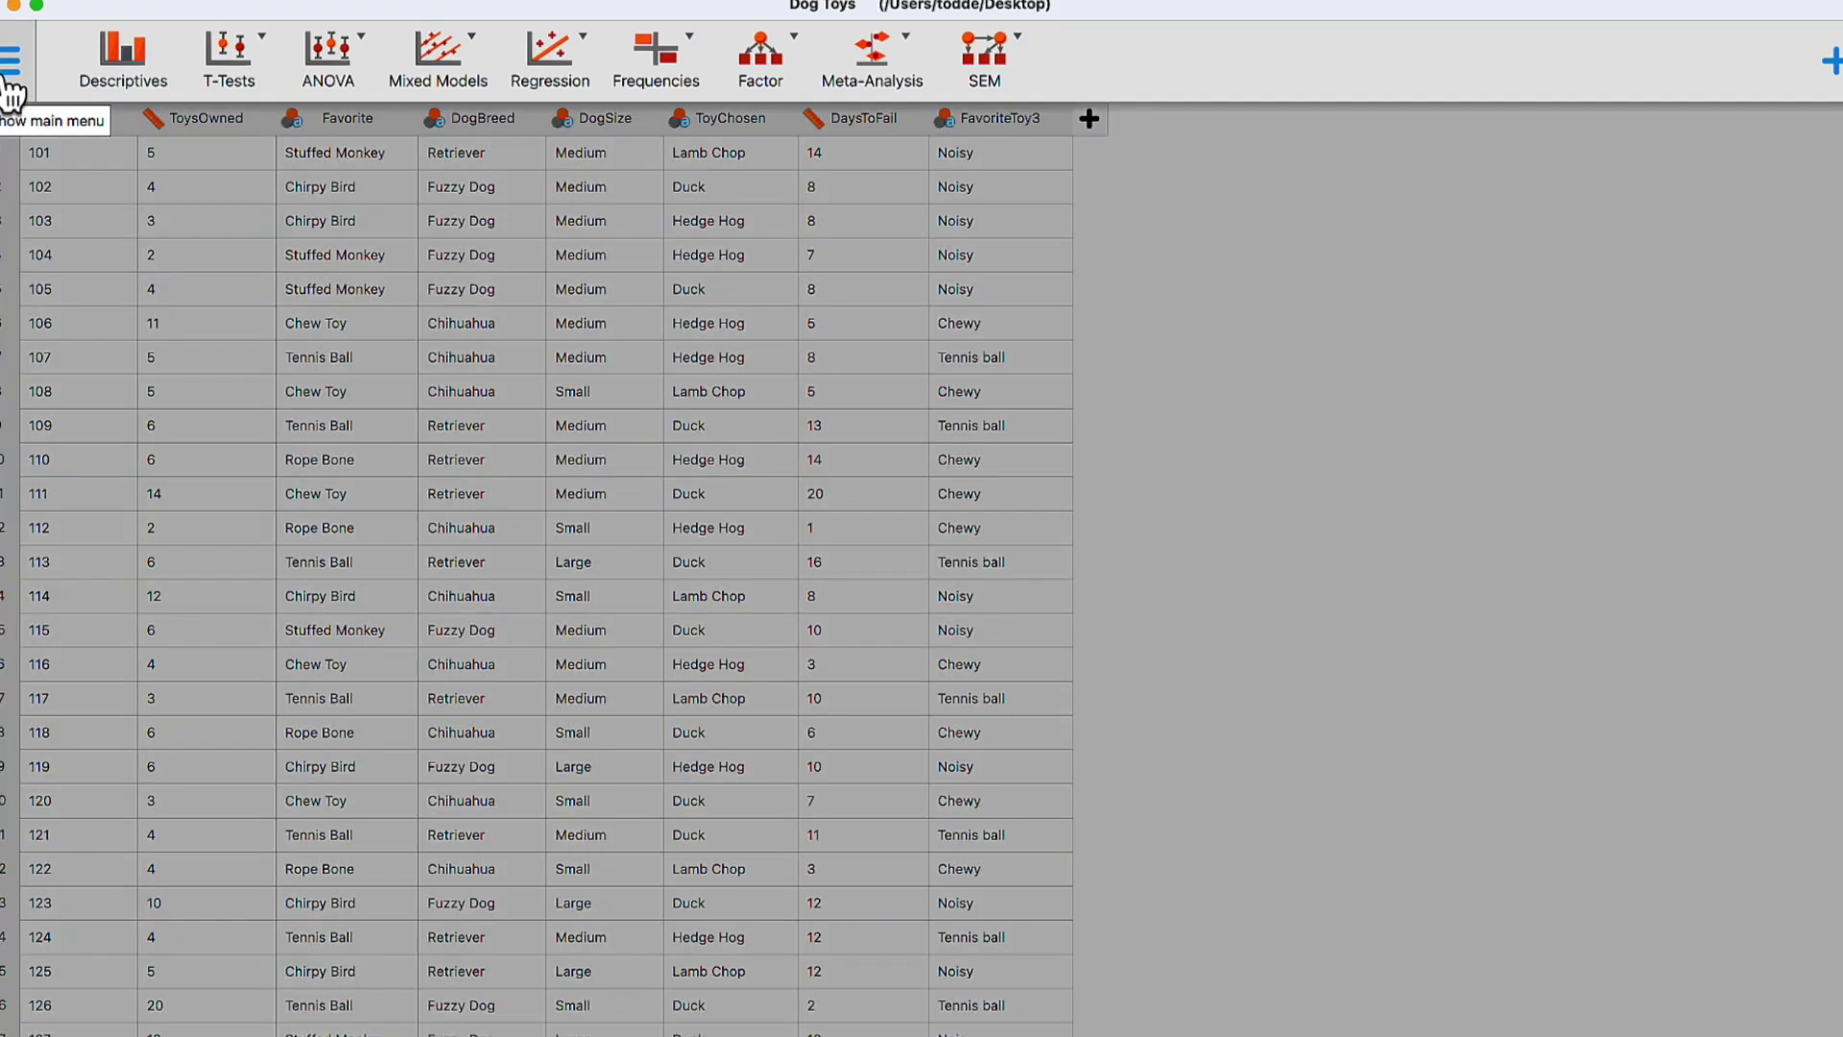
left_click(42, 262)
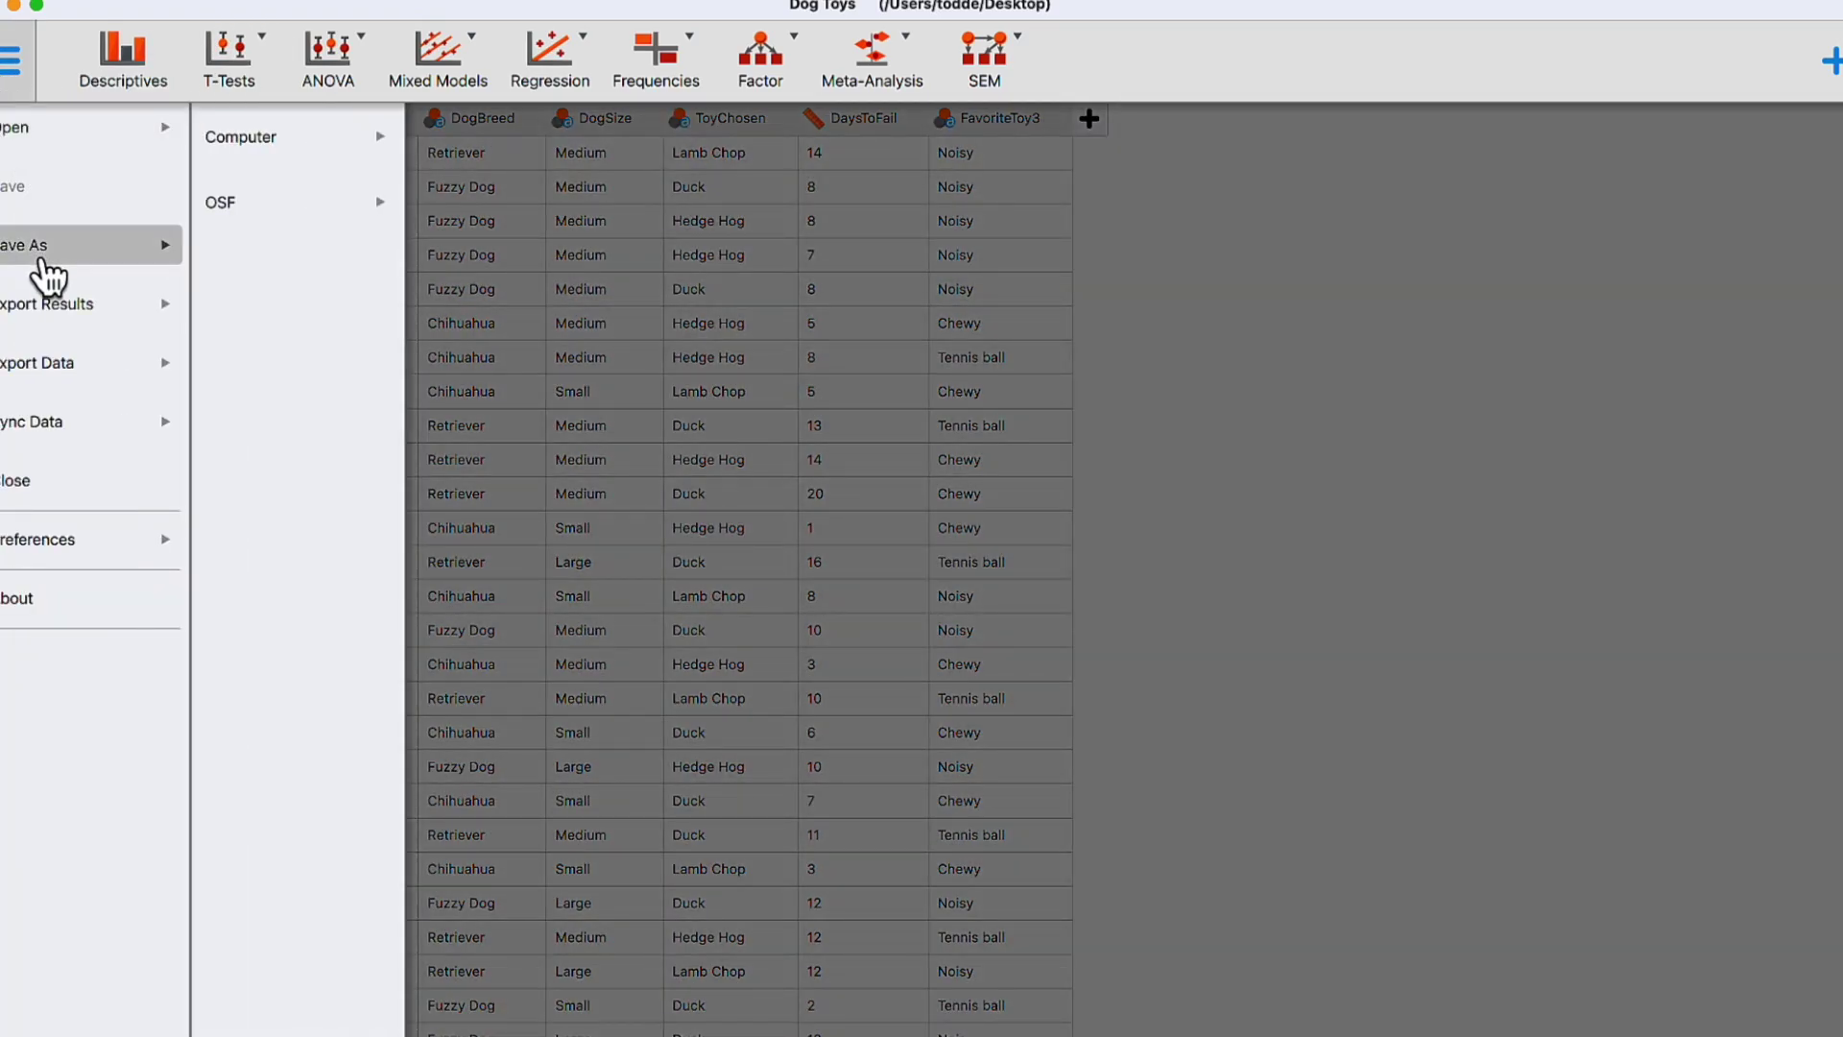
left_click(257, 142)
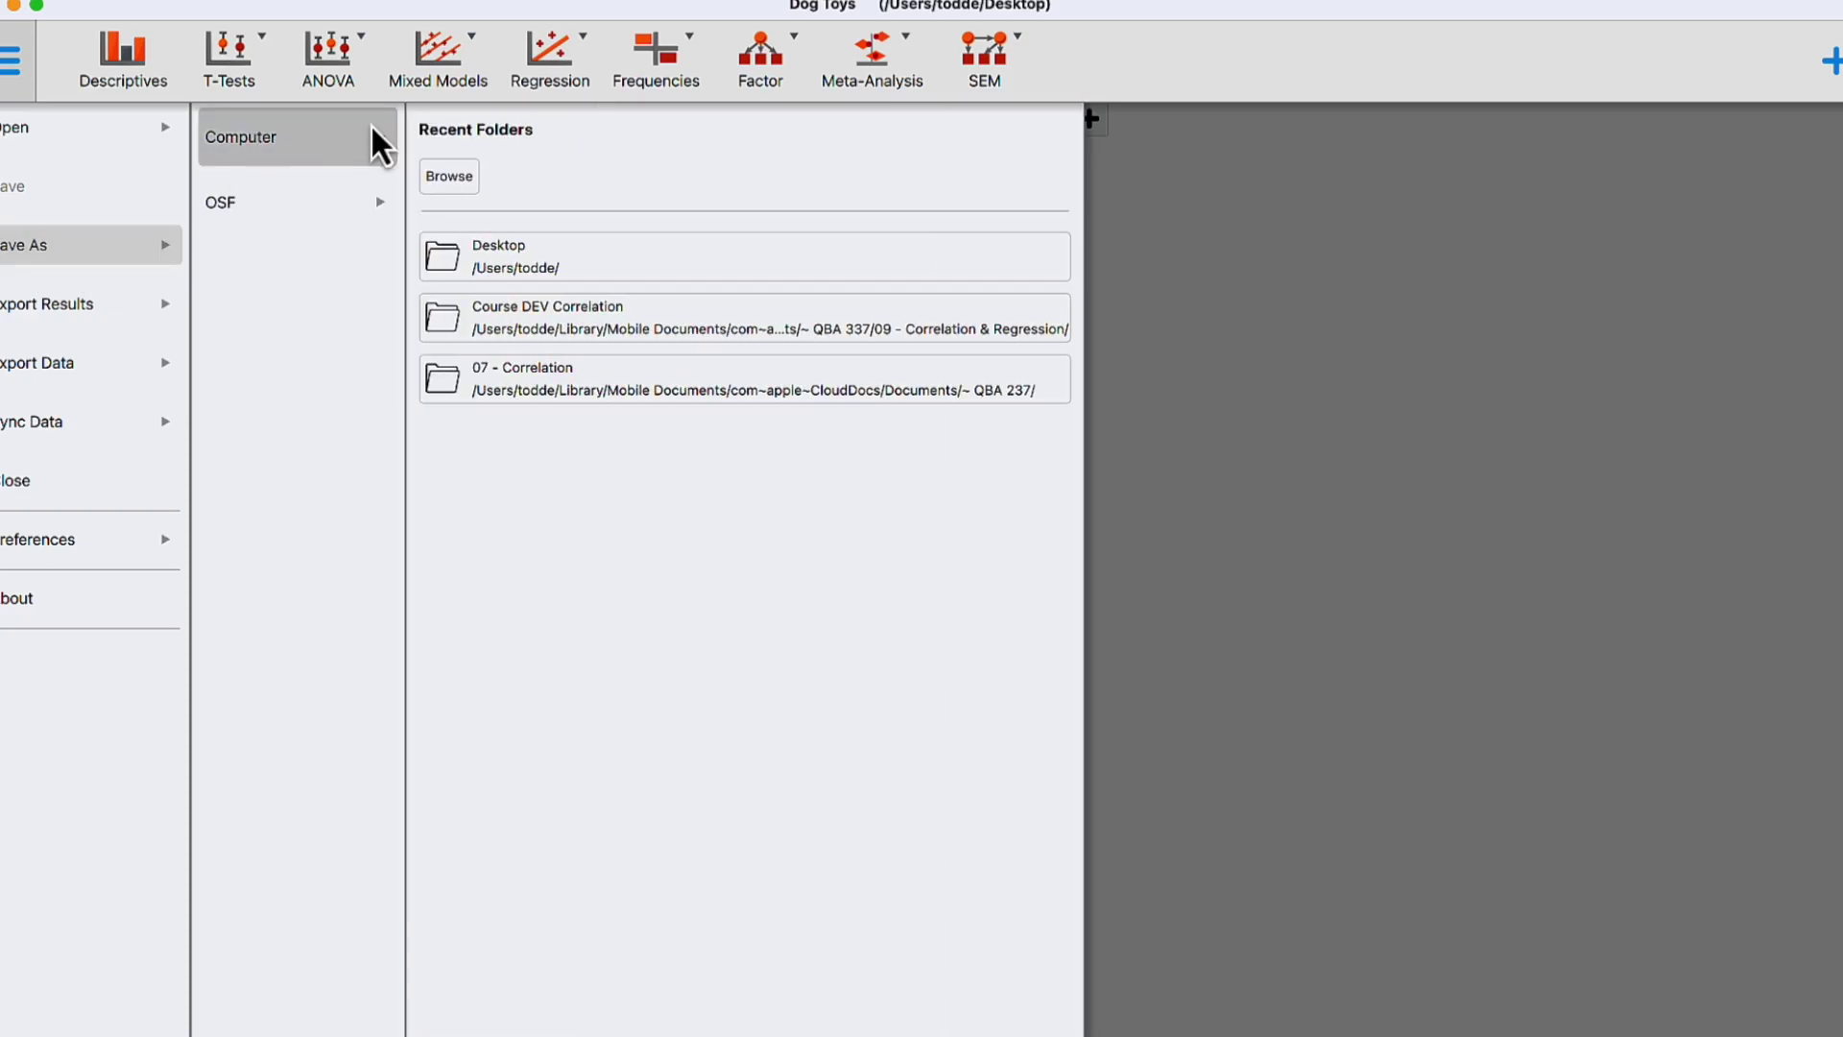
left_click(519, 273)
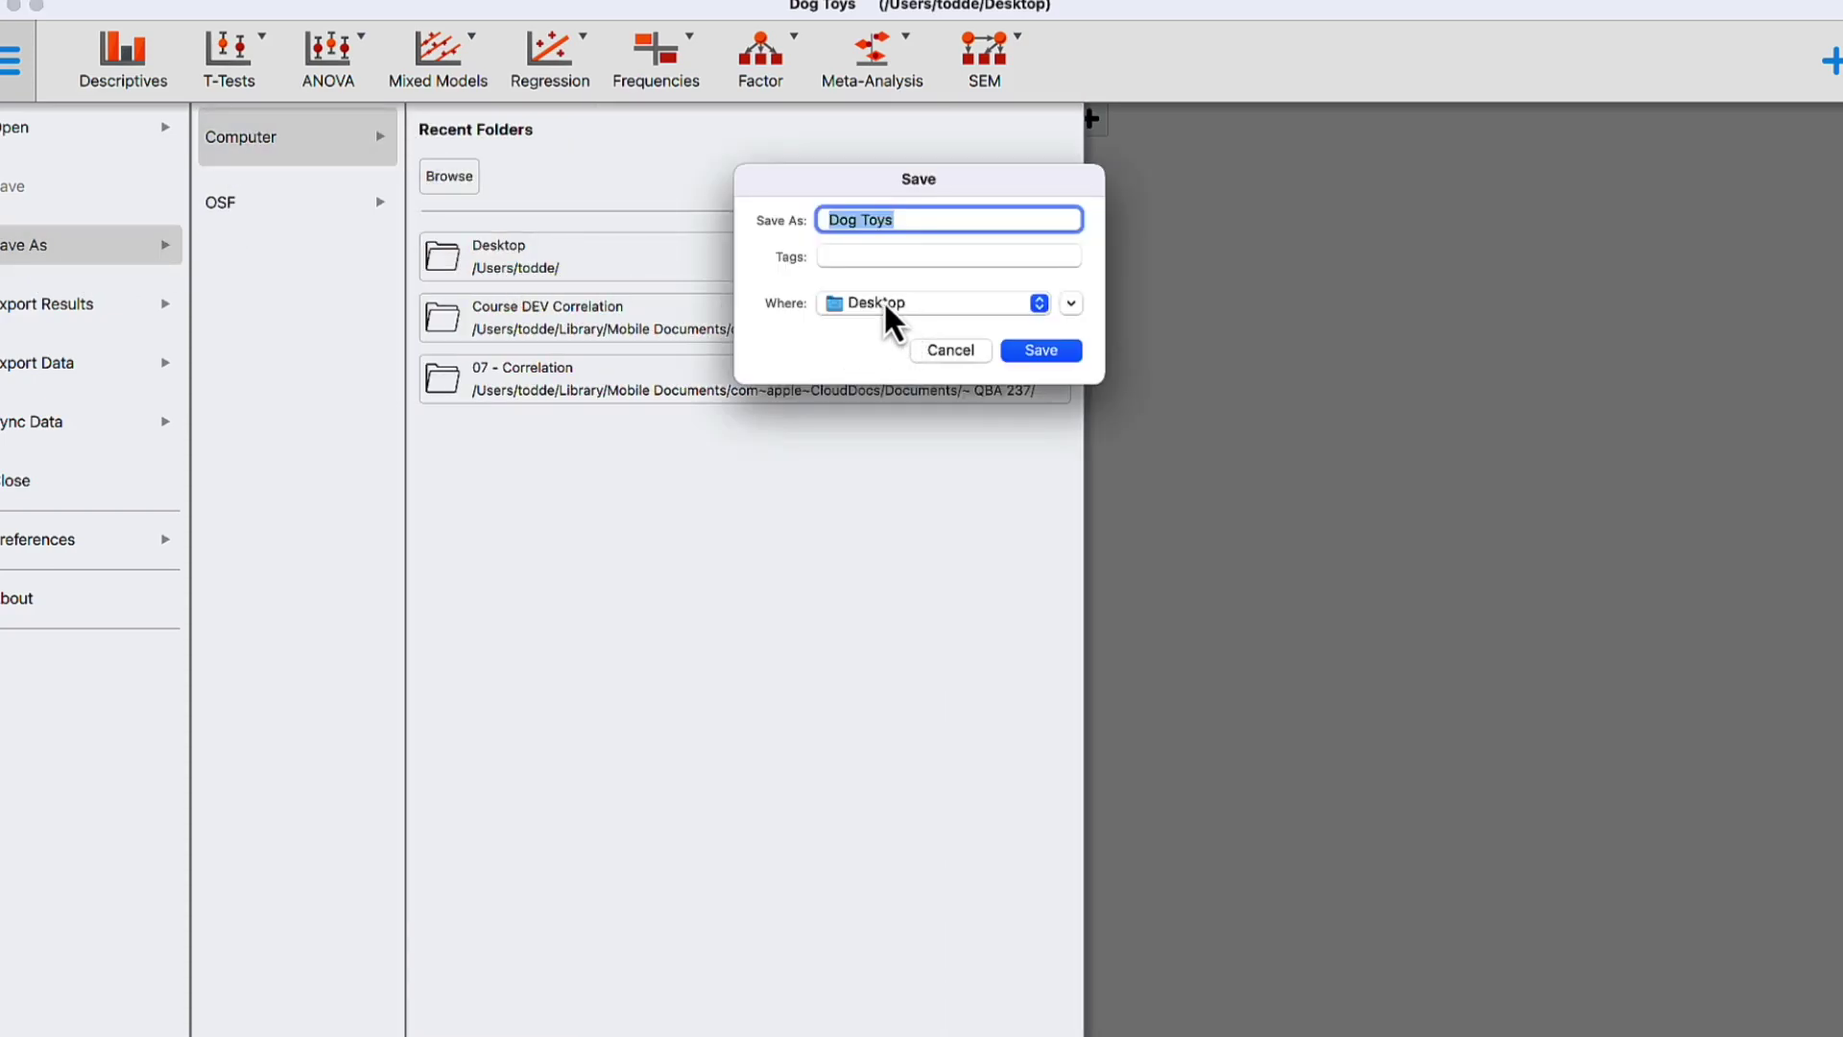
left_click(1057, 362)
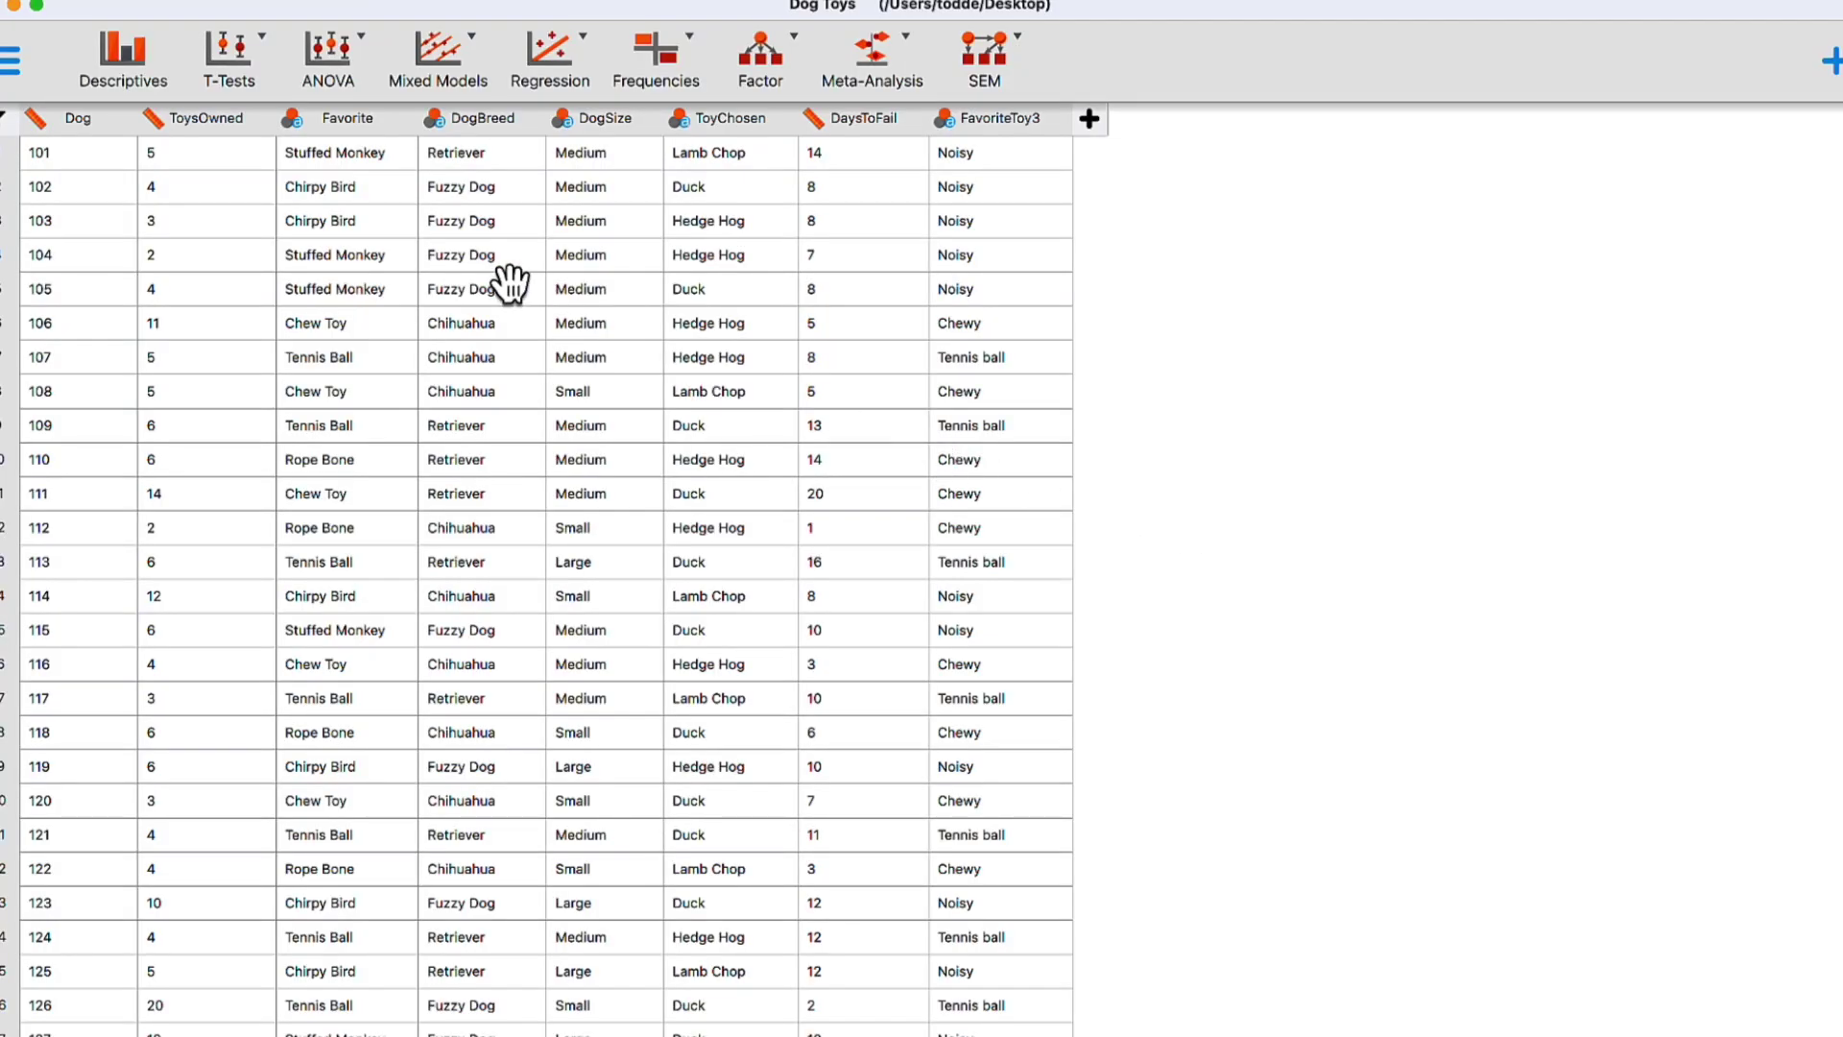
Step: Start a Descriptive Statistics analysis and add ToysOwned to the analysed variables
left_click(144, 68)
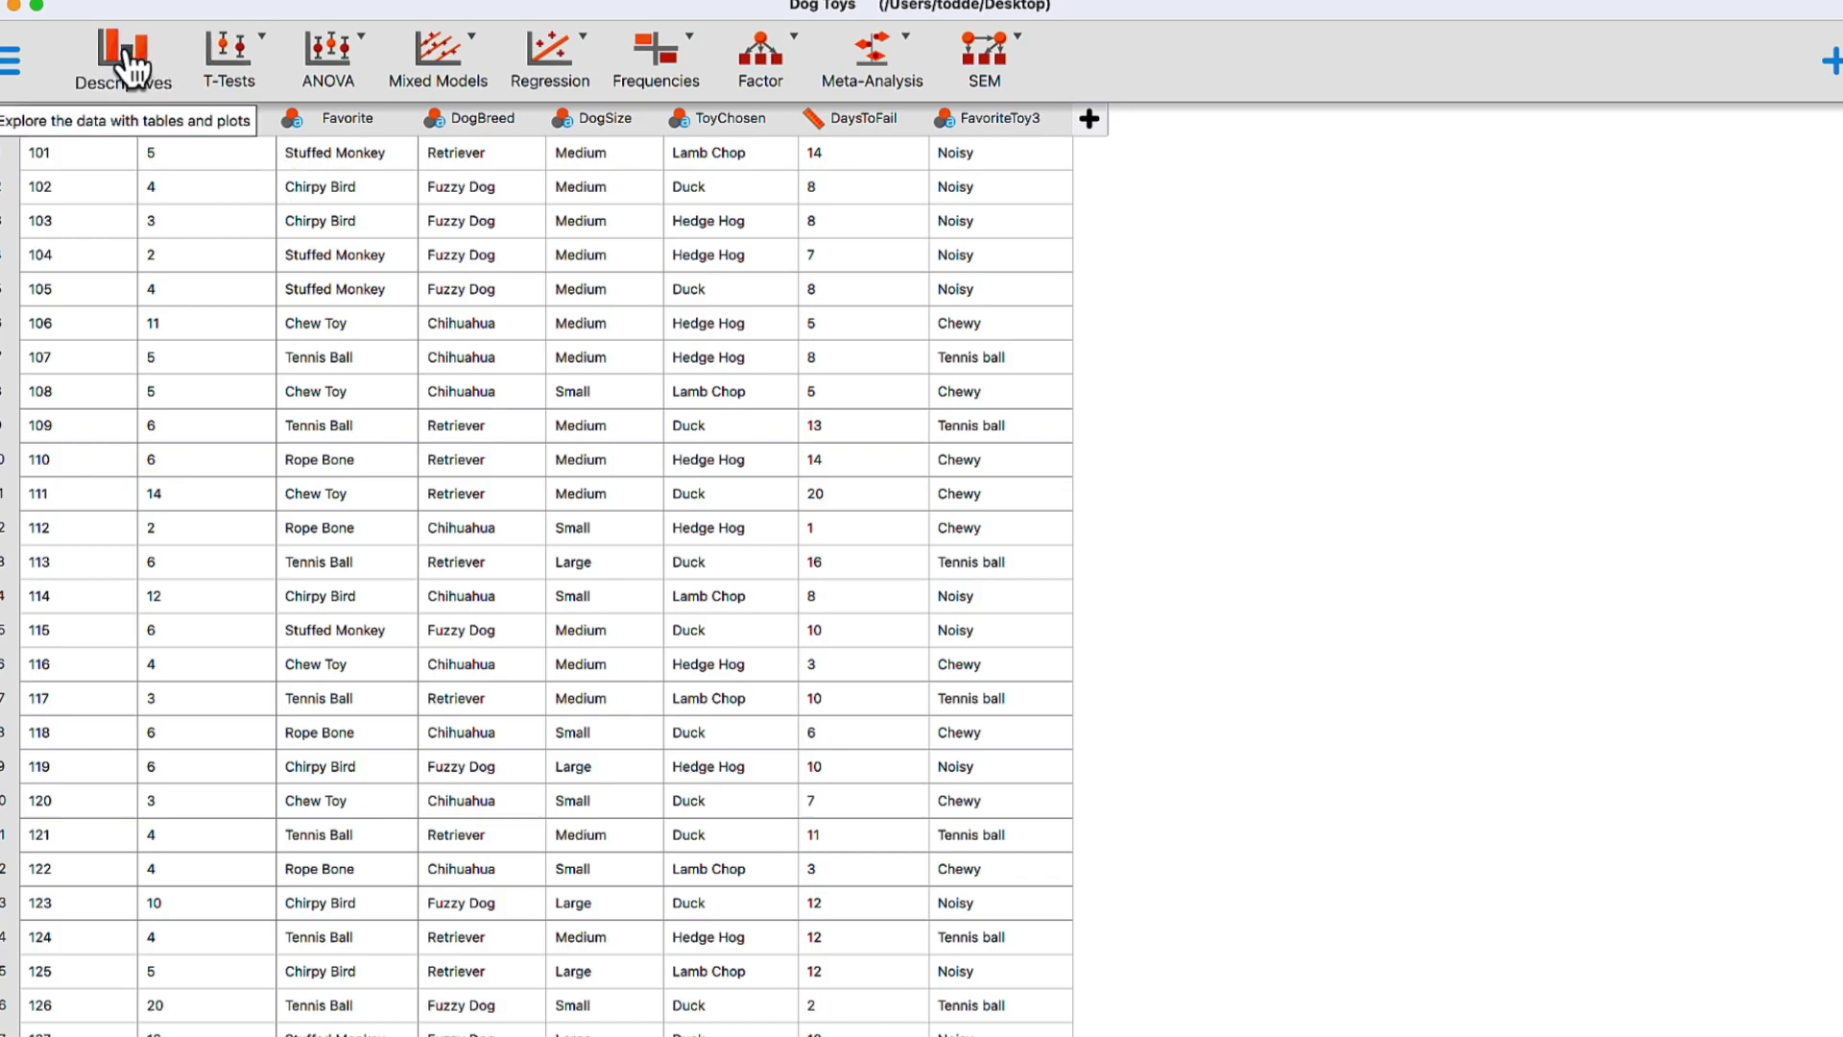
left_click(130, 68)
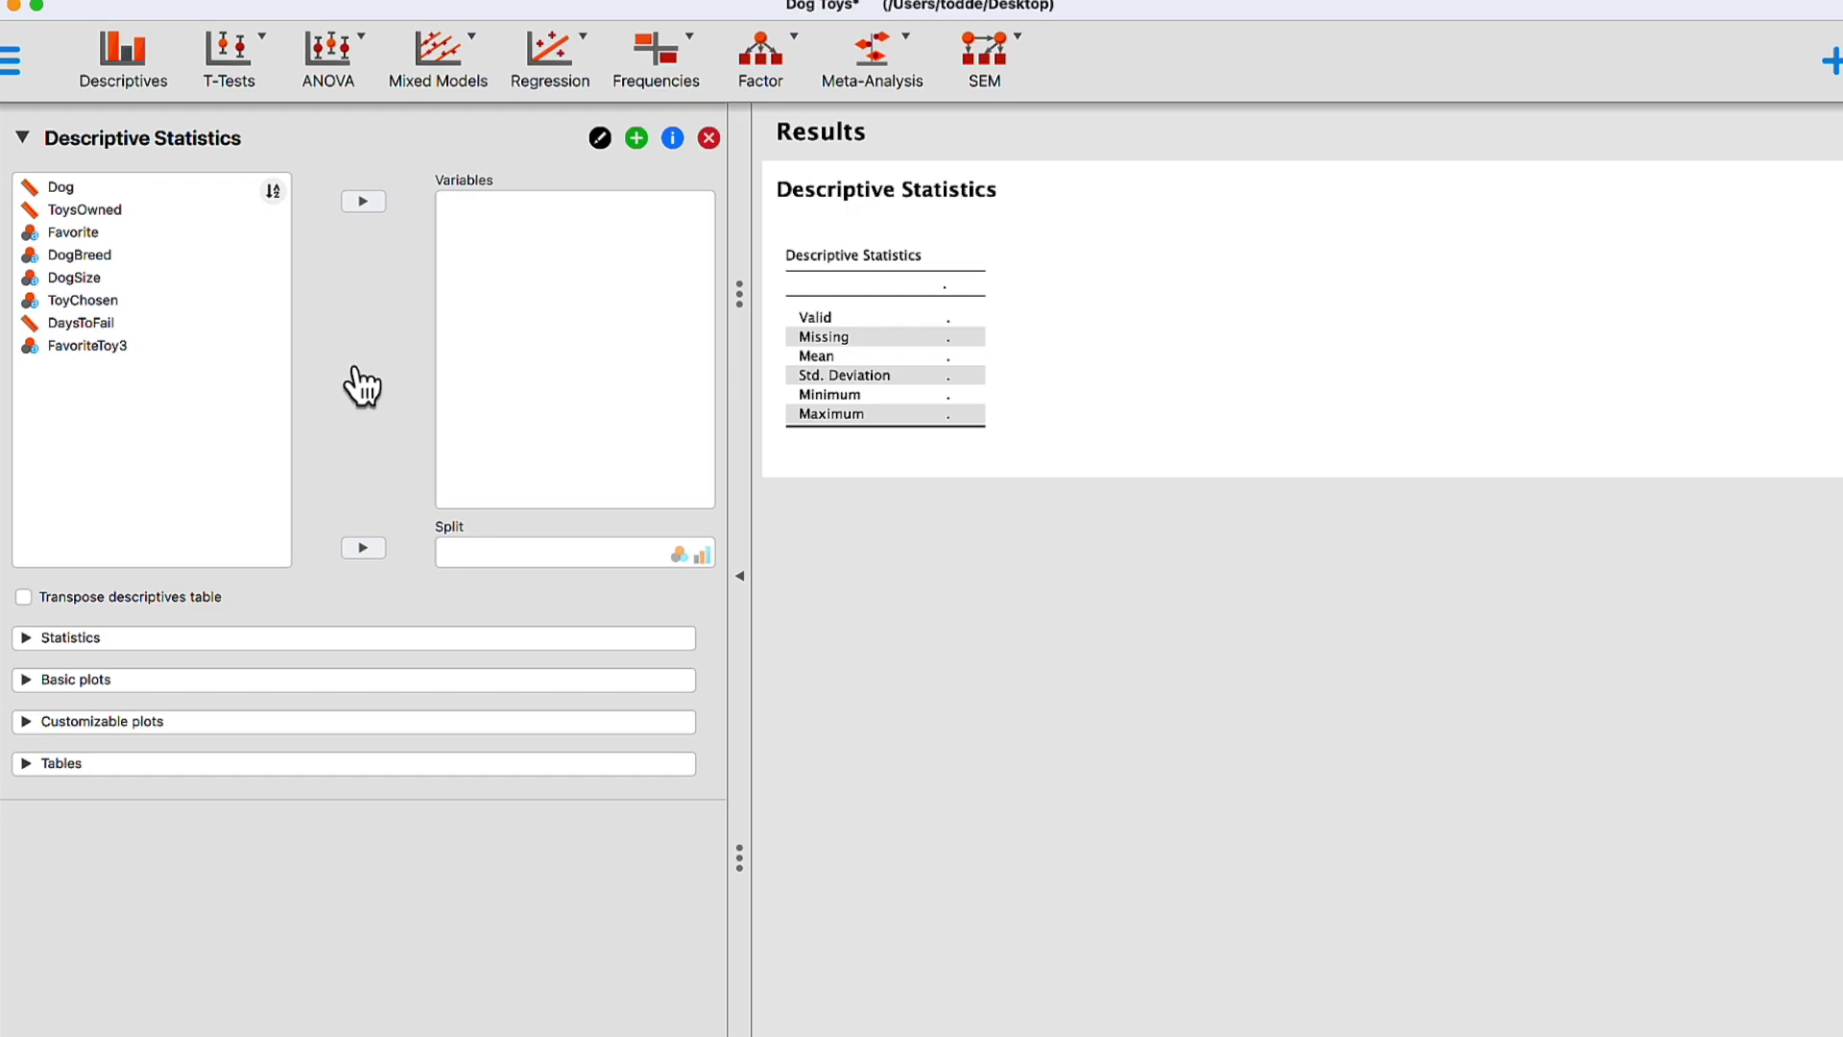
left_click(96, 215)
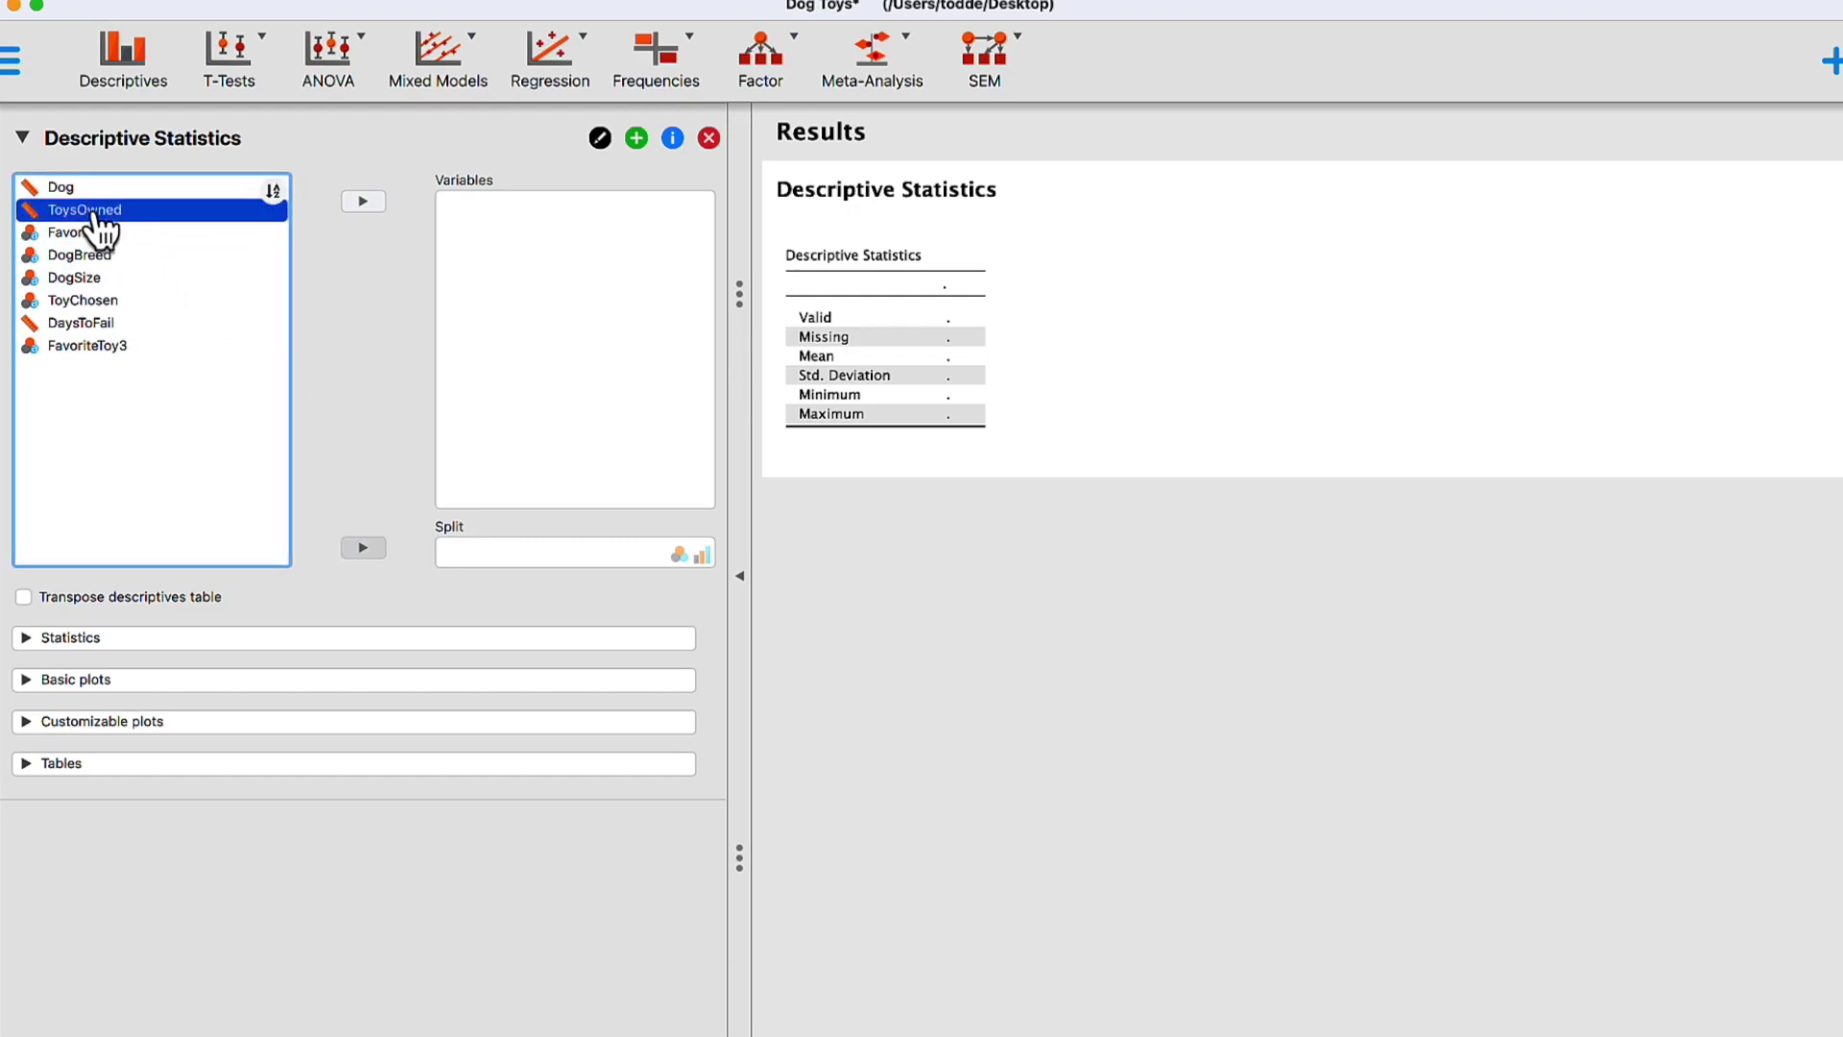
left_click(364, 202)
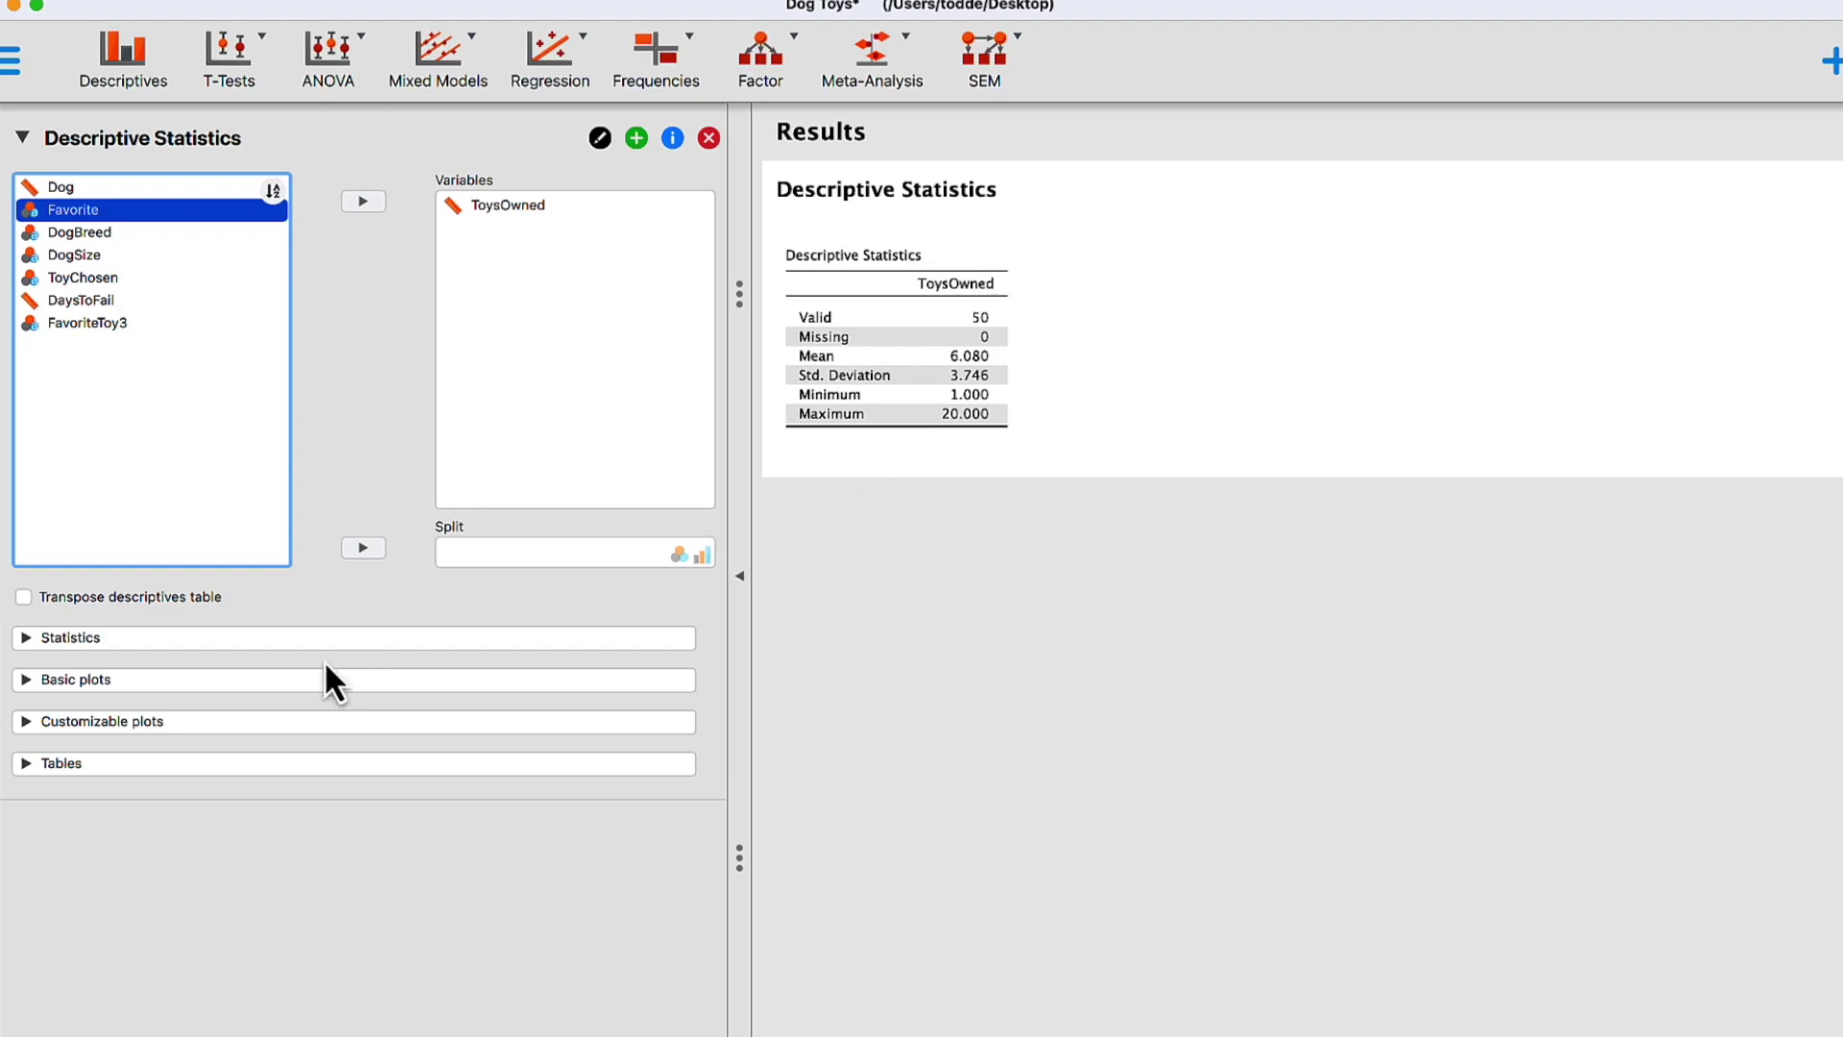
Step: Add a boxplot of ToysOwned from the customizable plots
left_click(27, 722)
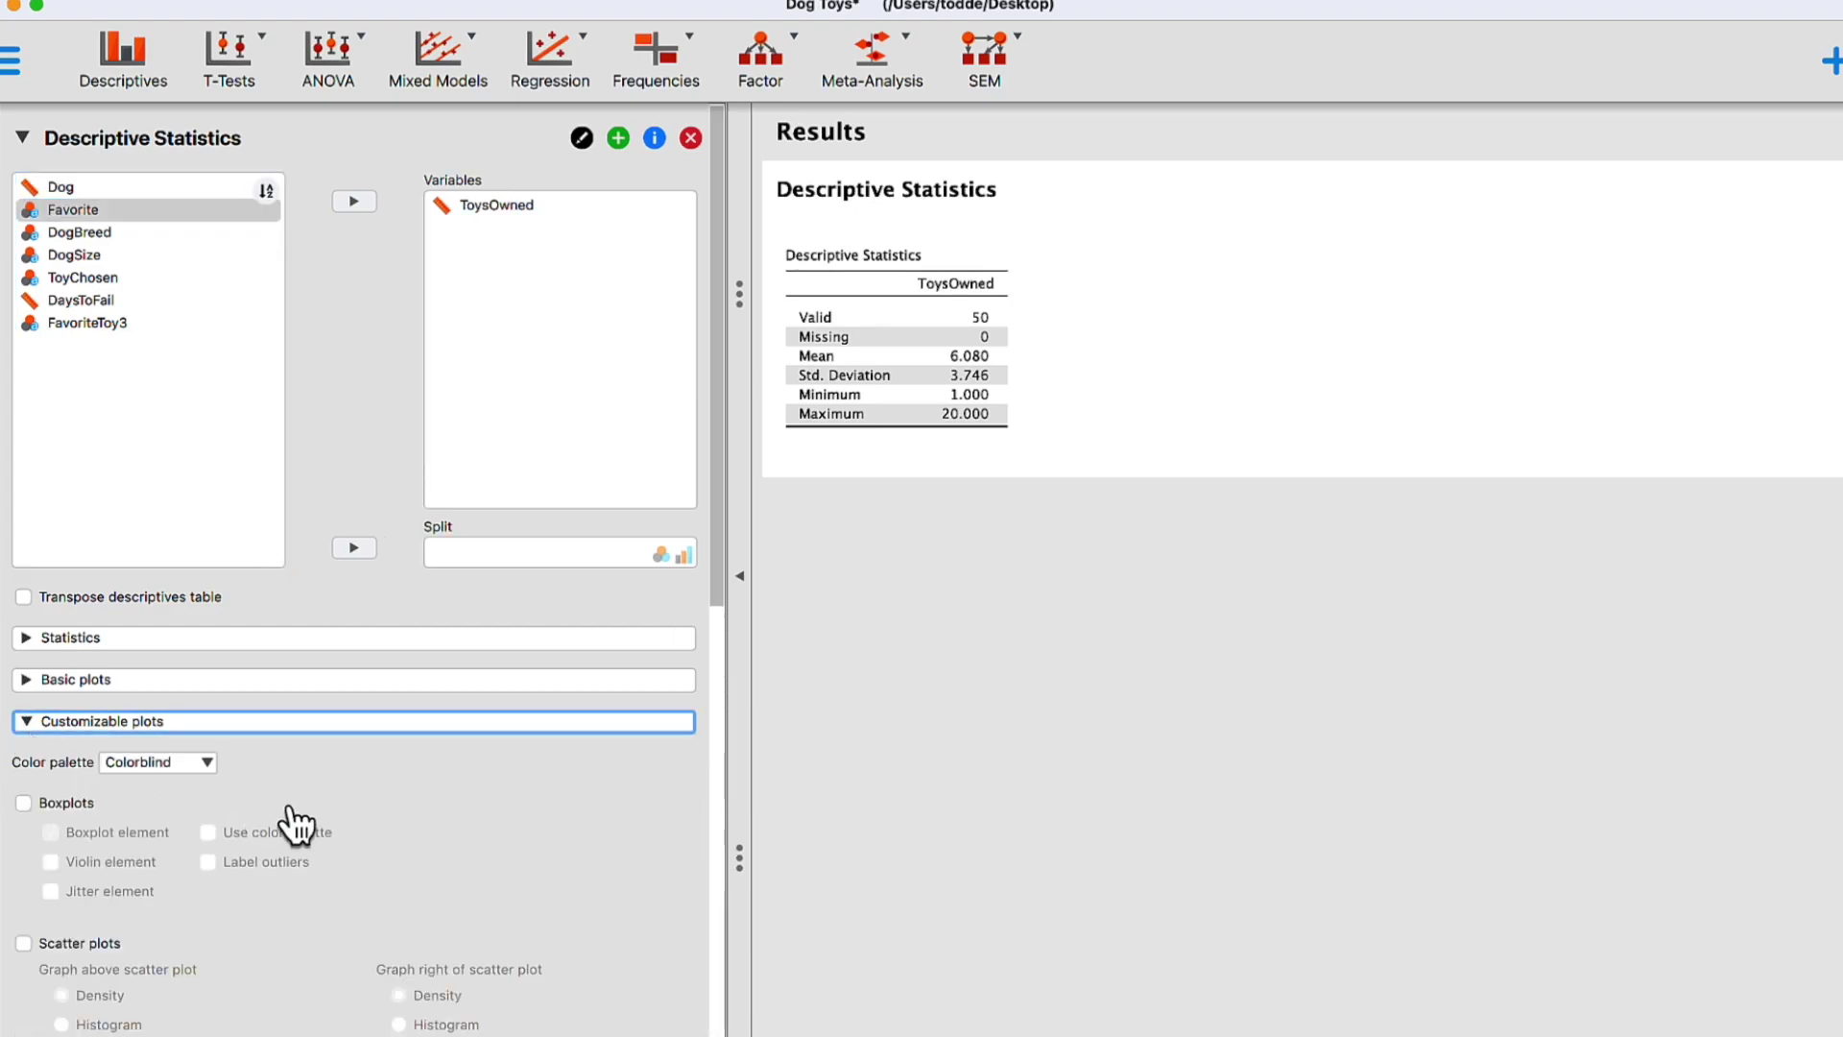
scroll(294, 823, "down", 3)
scroll(291, 809, "down", 1)
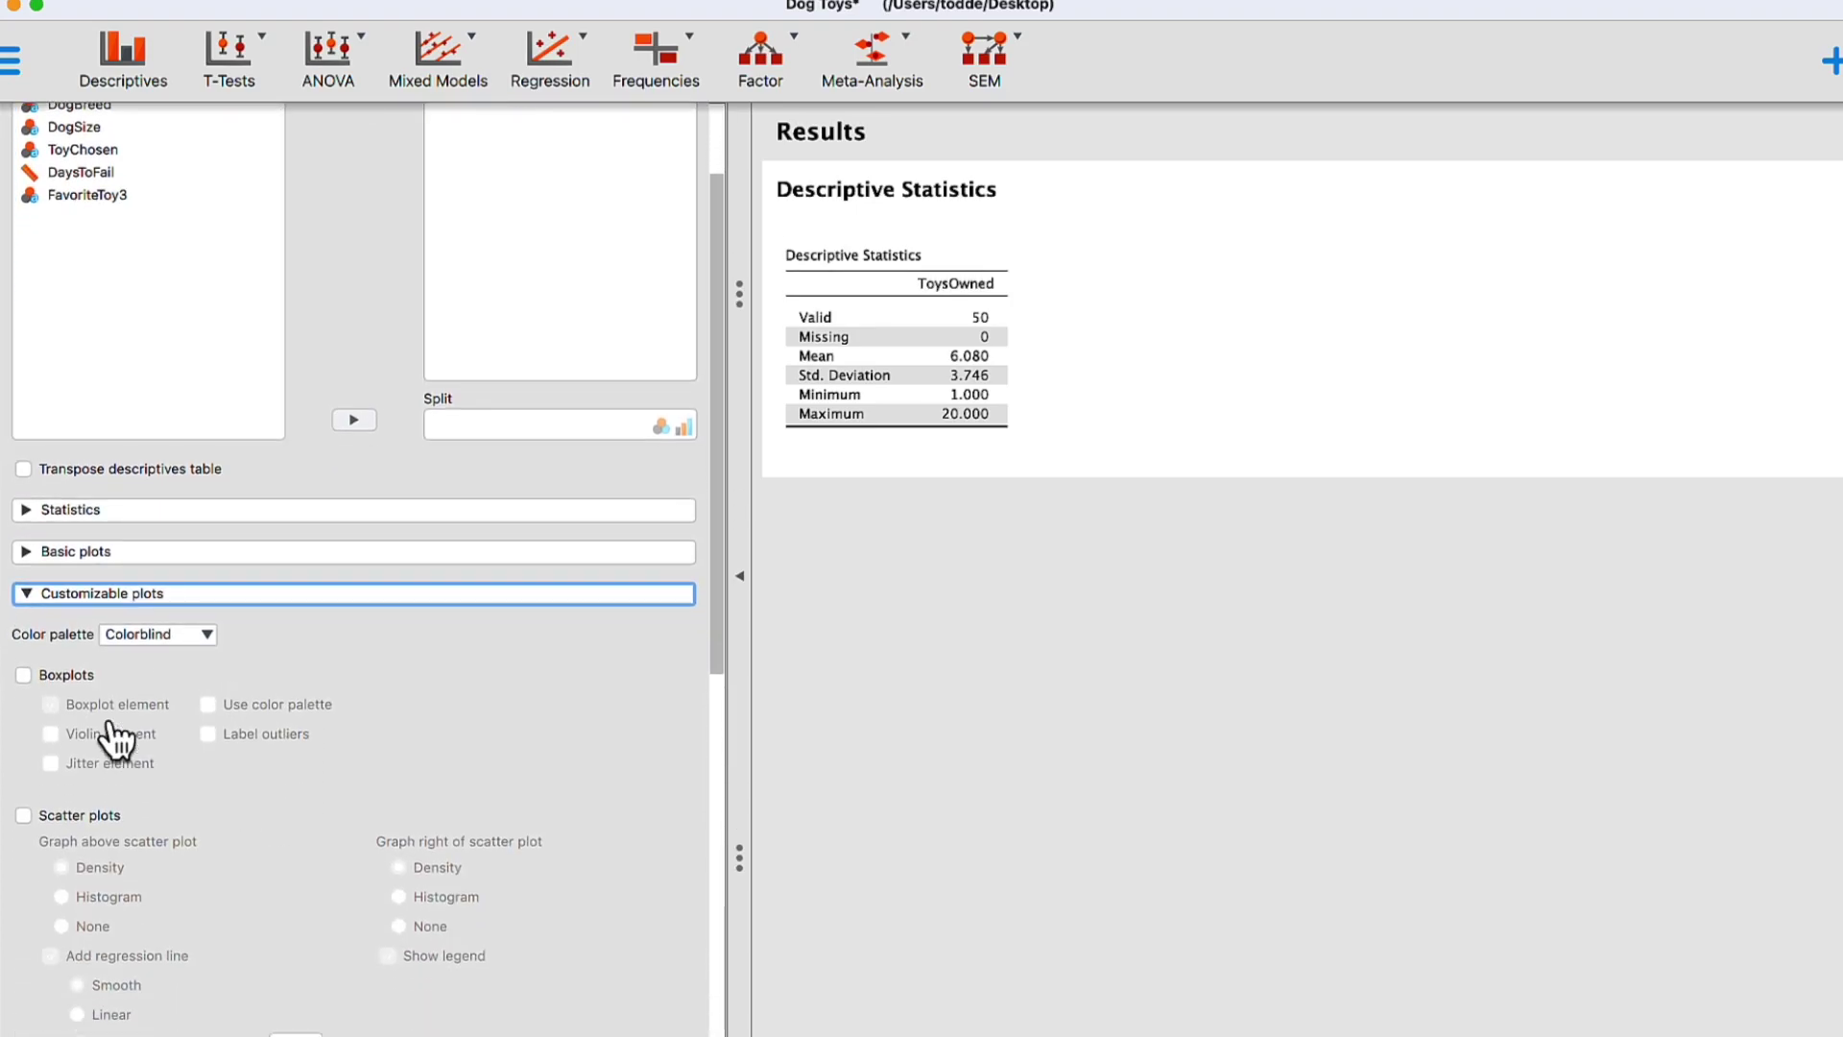
left_click(22, 675)
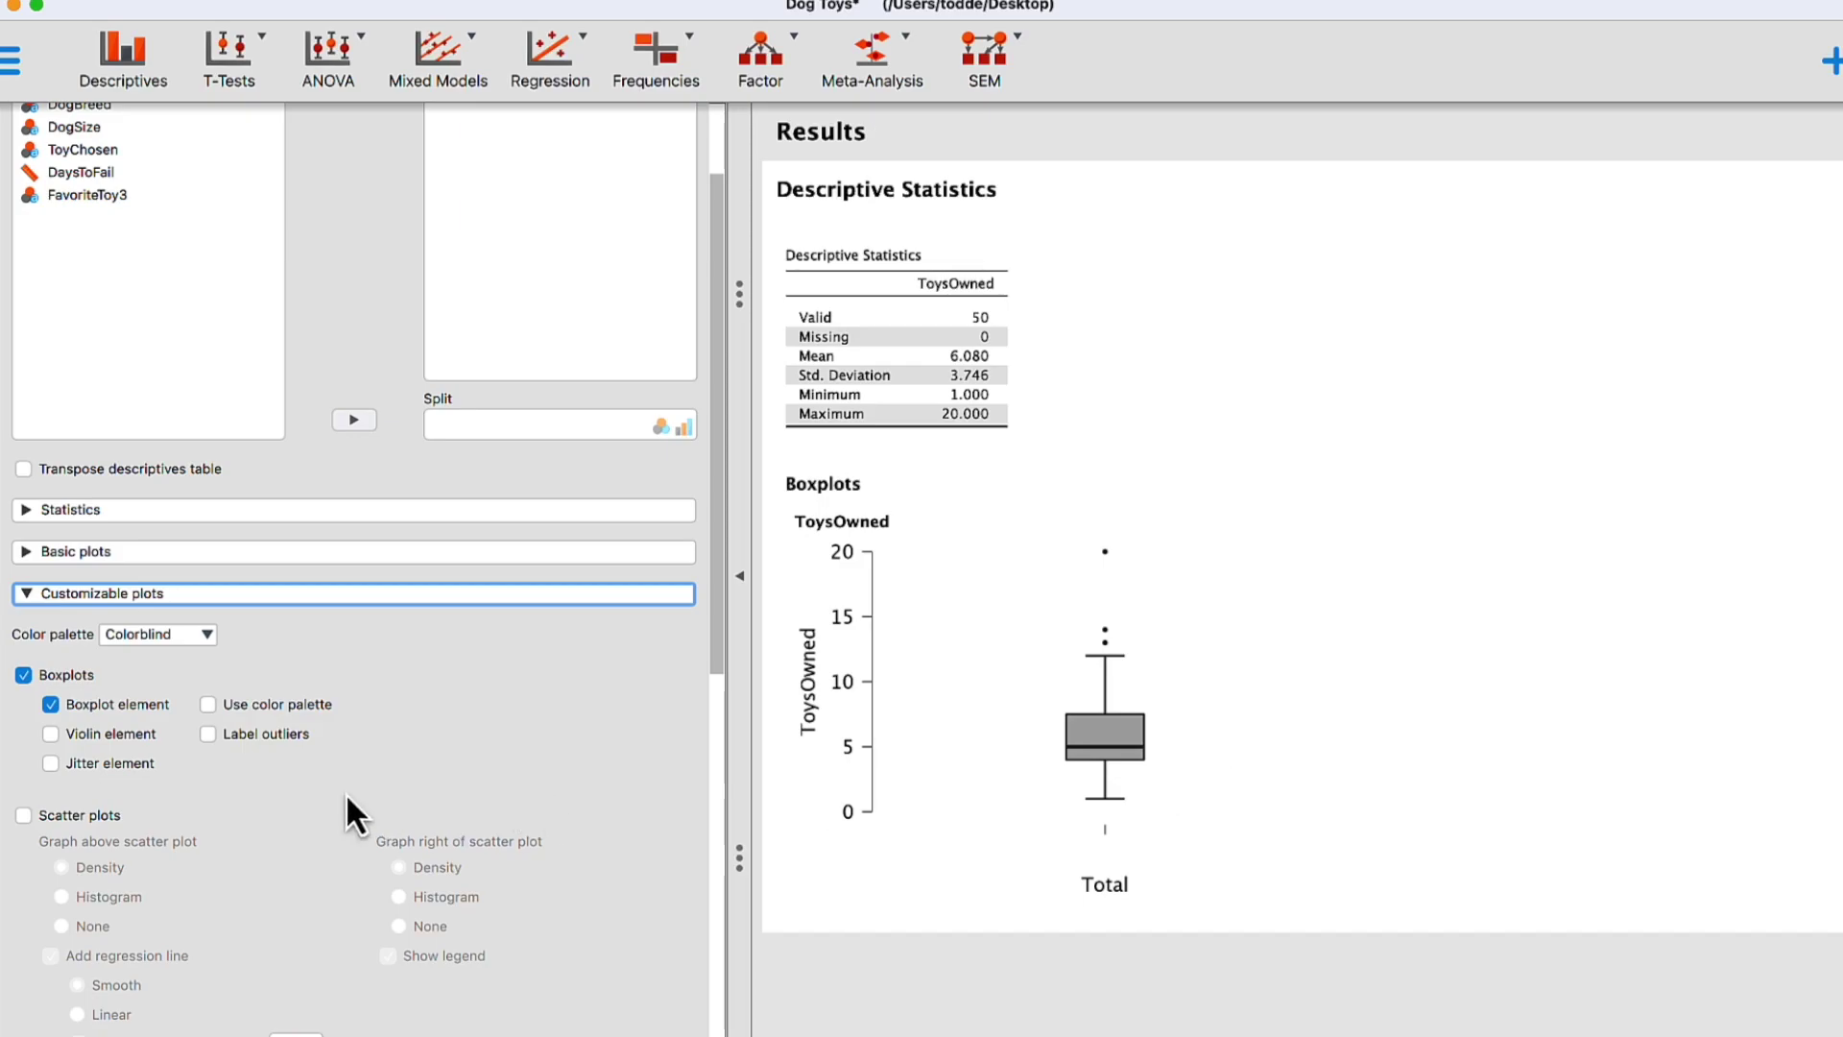
Step: Try the violin and jitter elements on the ToysOwned boxplot, and keep only the jitter element with the box
left_click(122, 741)
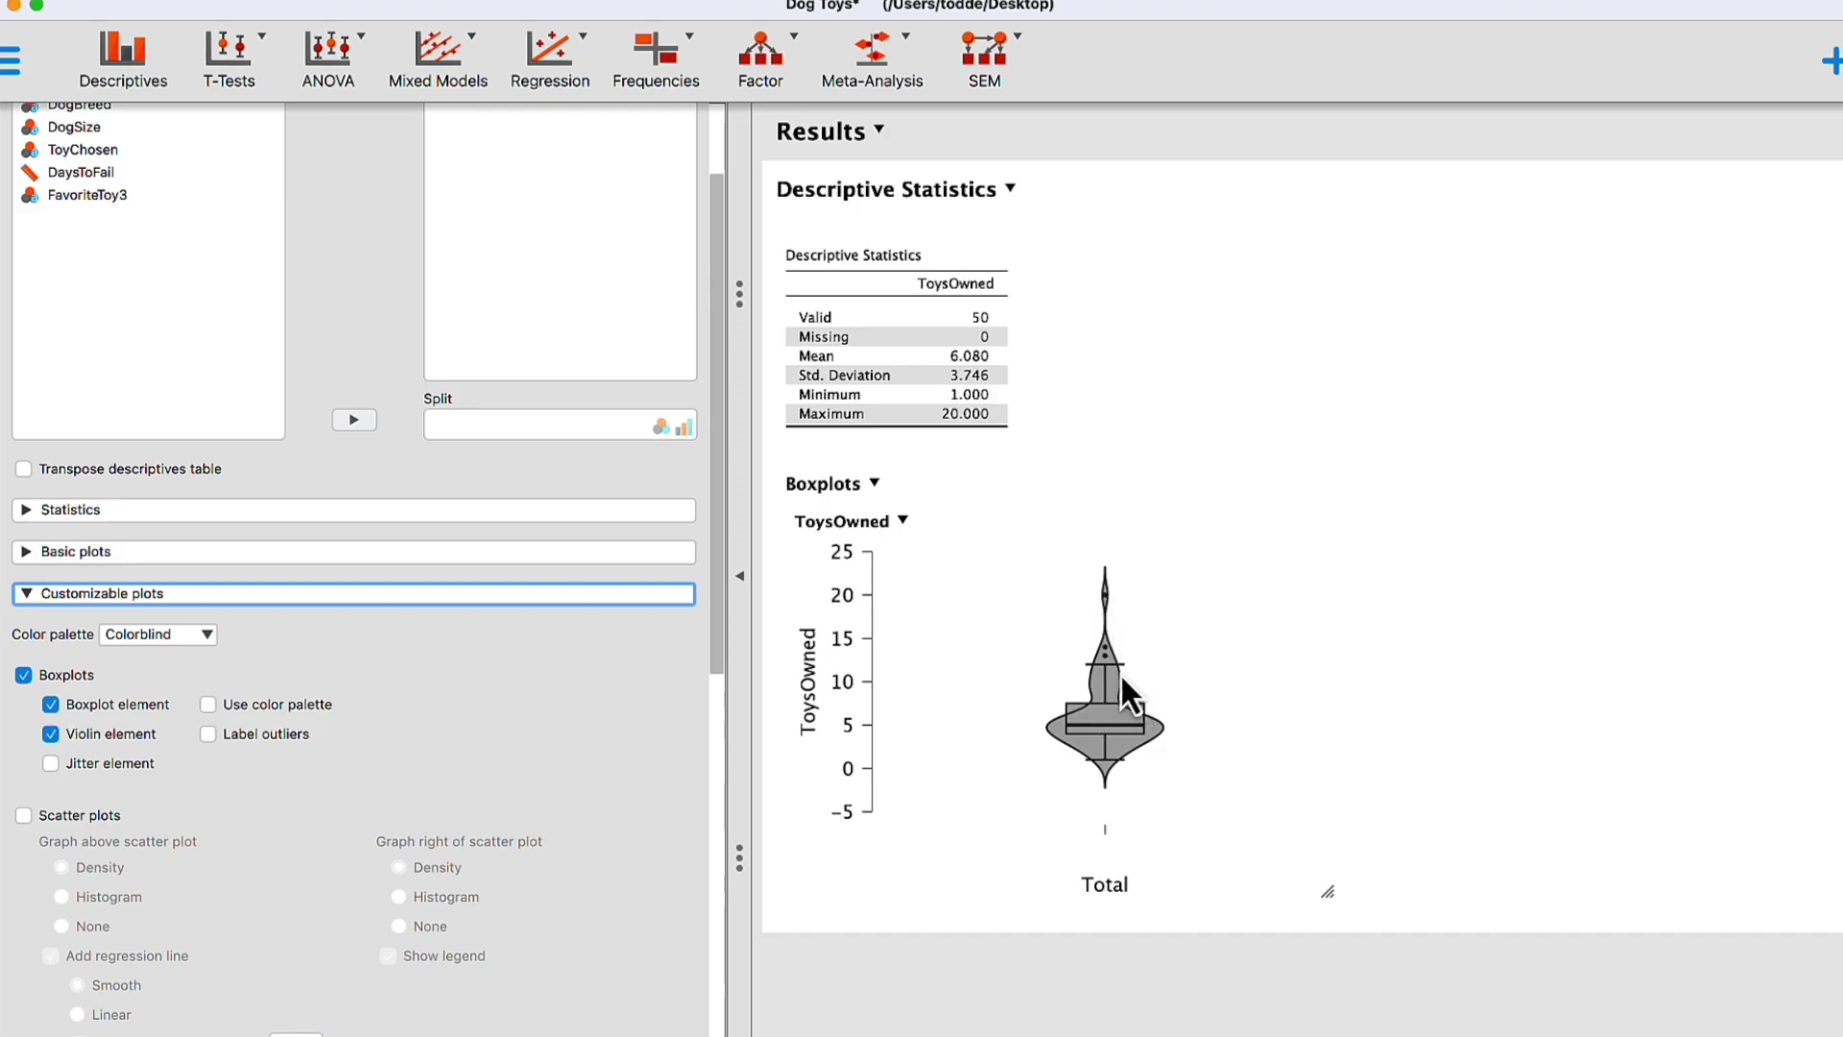
left_click(97, 766)
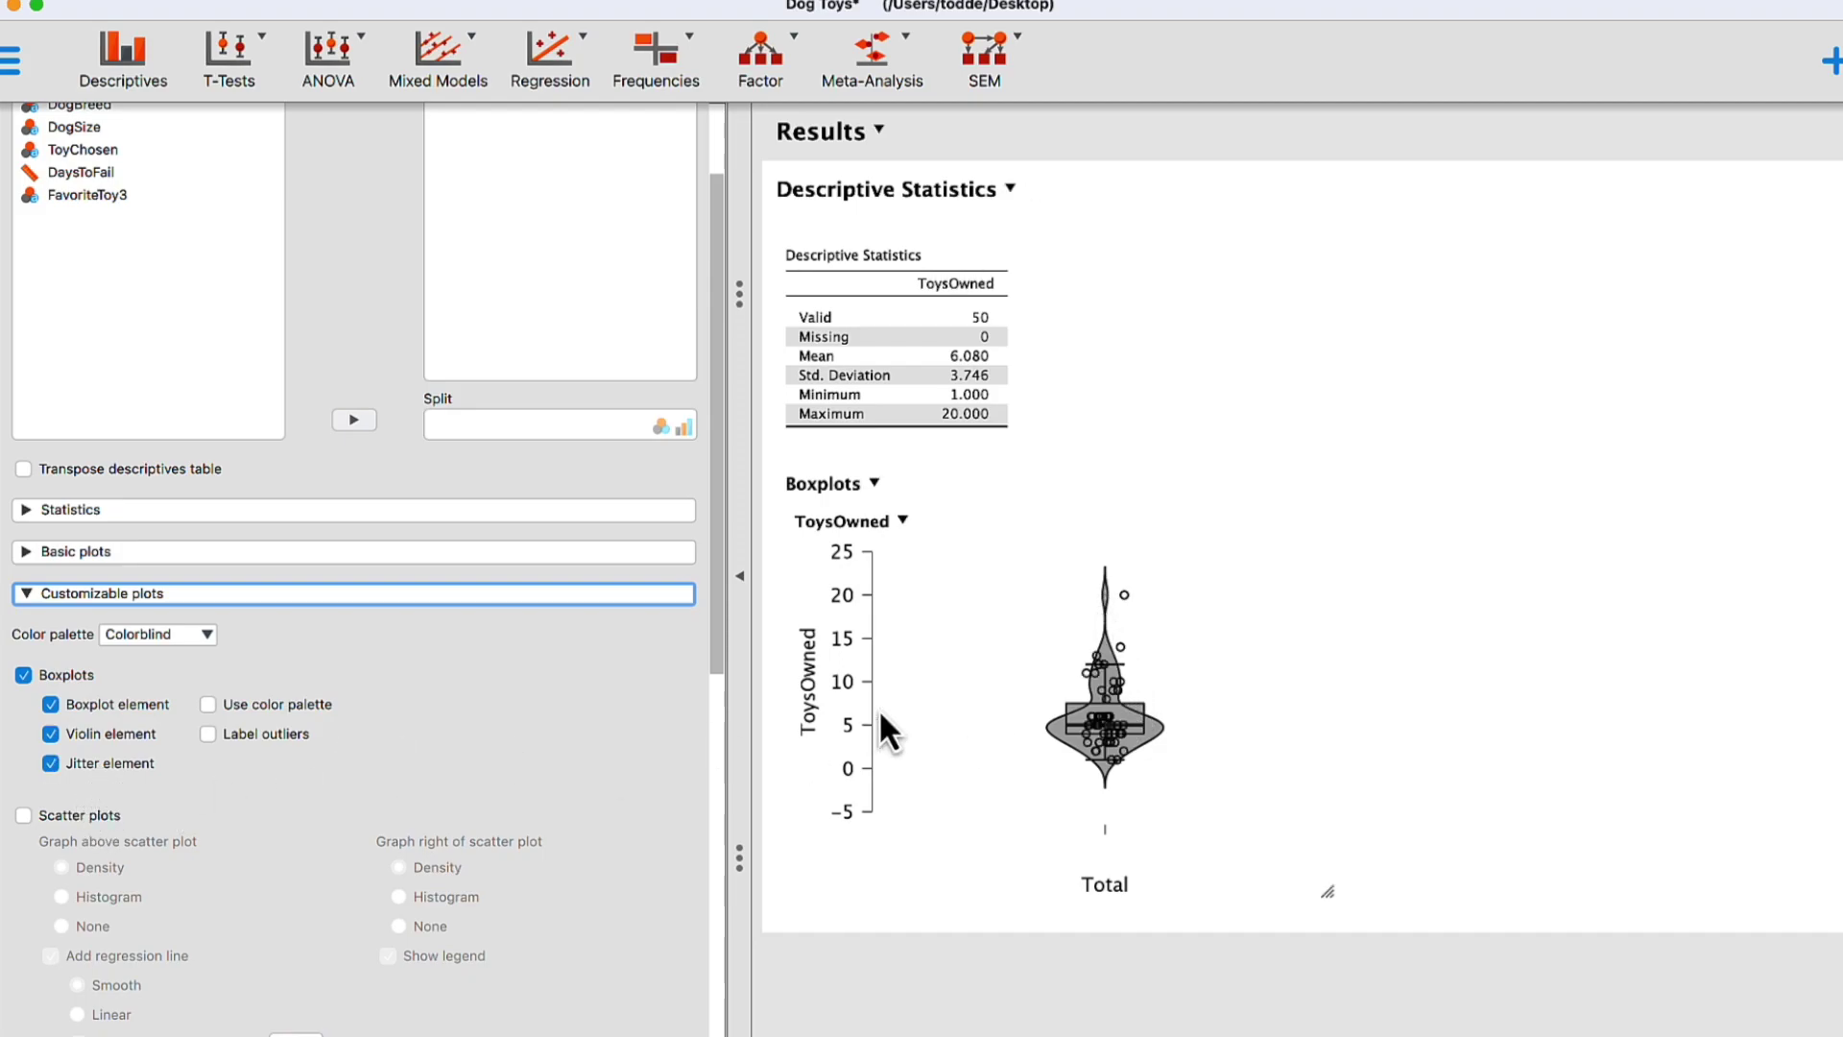
left_click(122, 737)
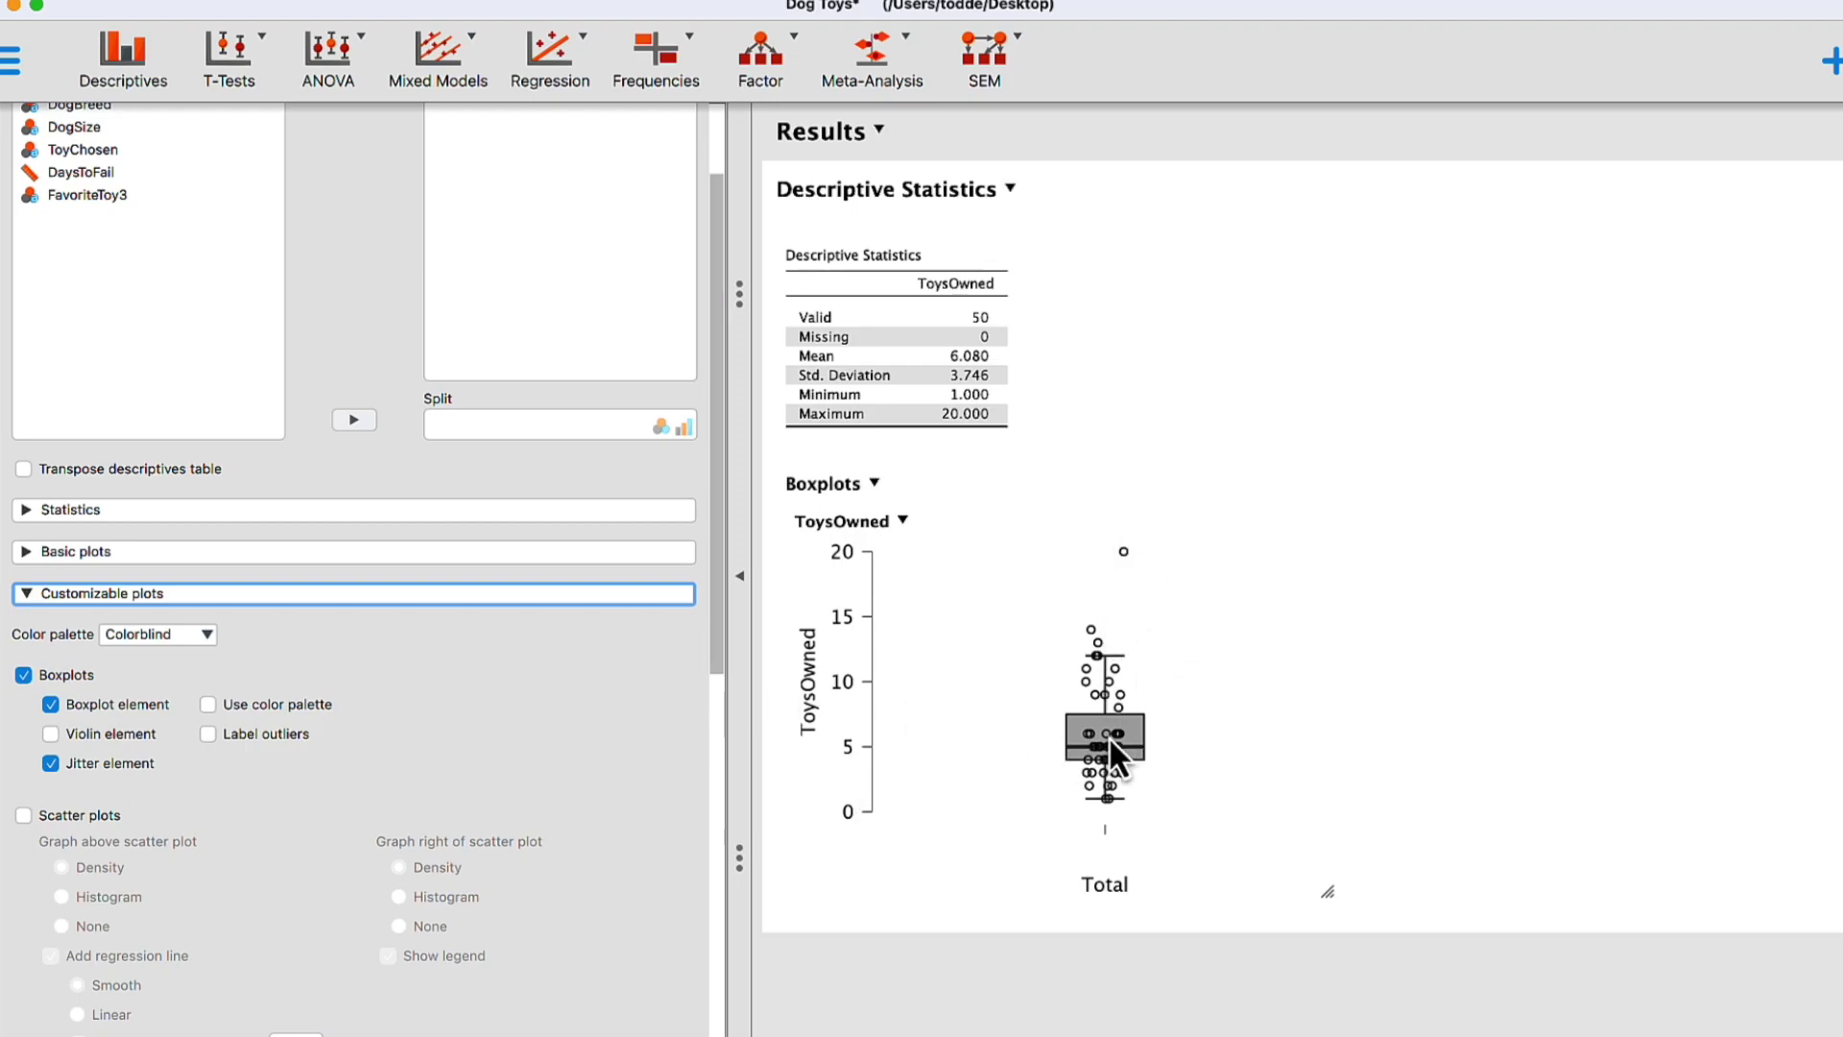
Step: Try the Viridis, ggplot2 and Gray color palettes for the customizable plots
left_click(203, 636)
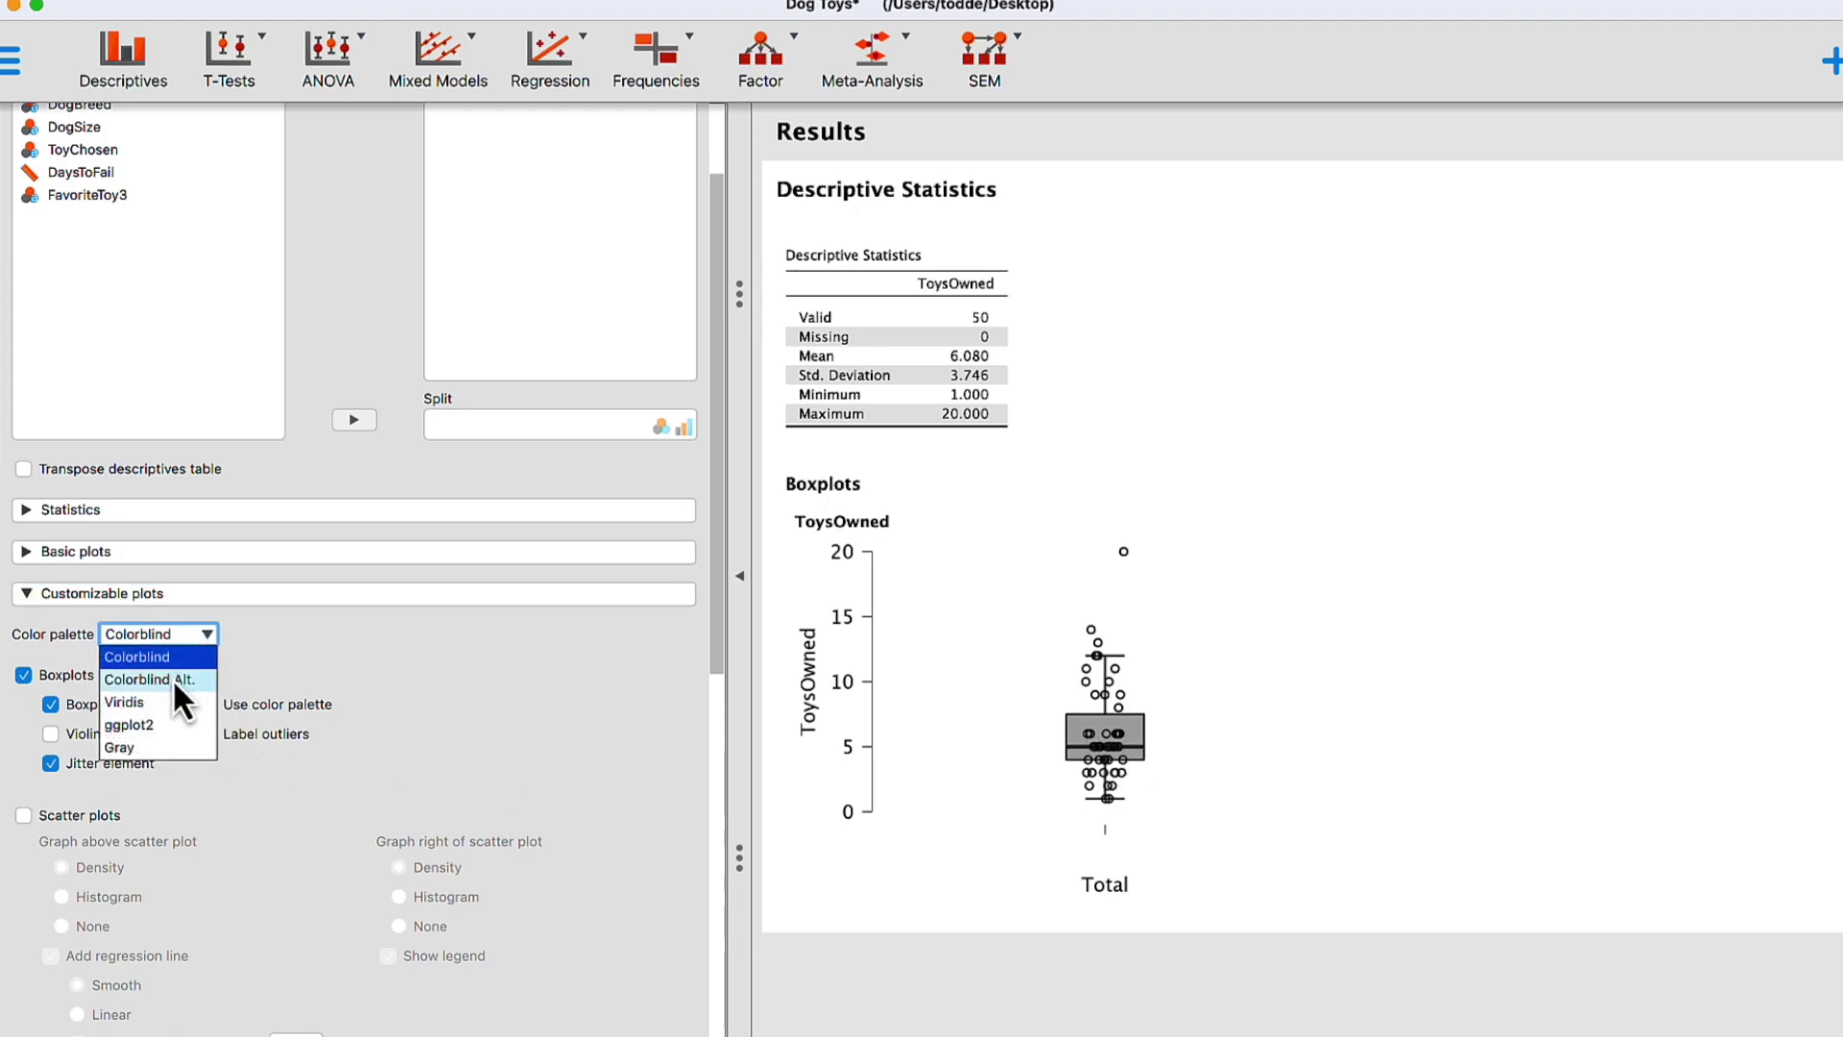
left_click(147, 703)
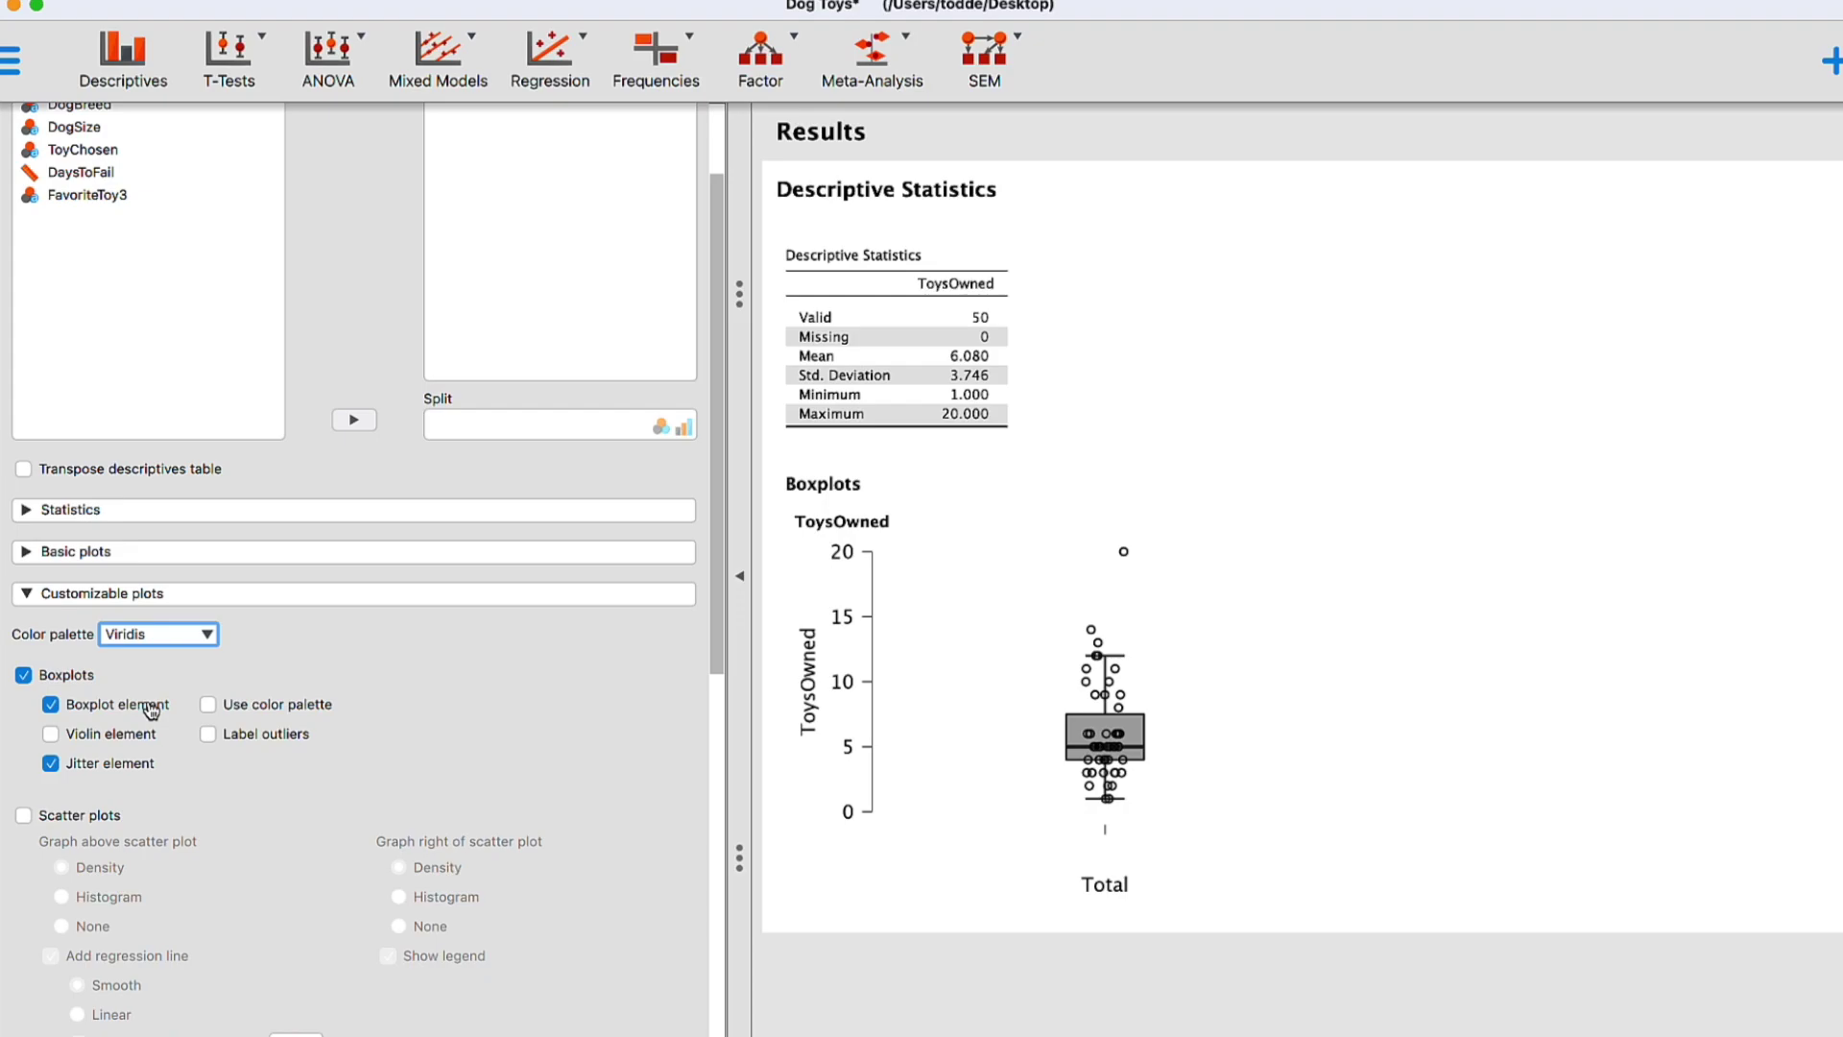
left_click(183, 643)
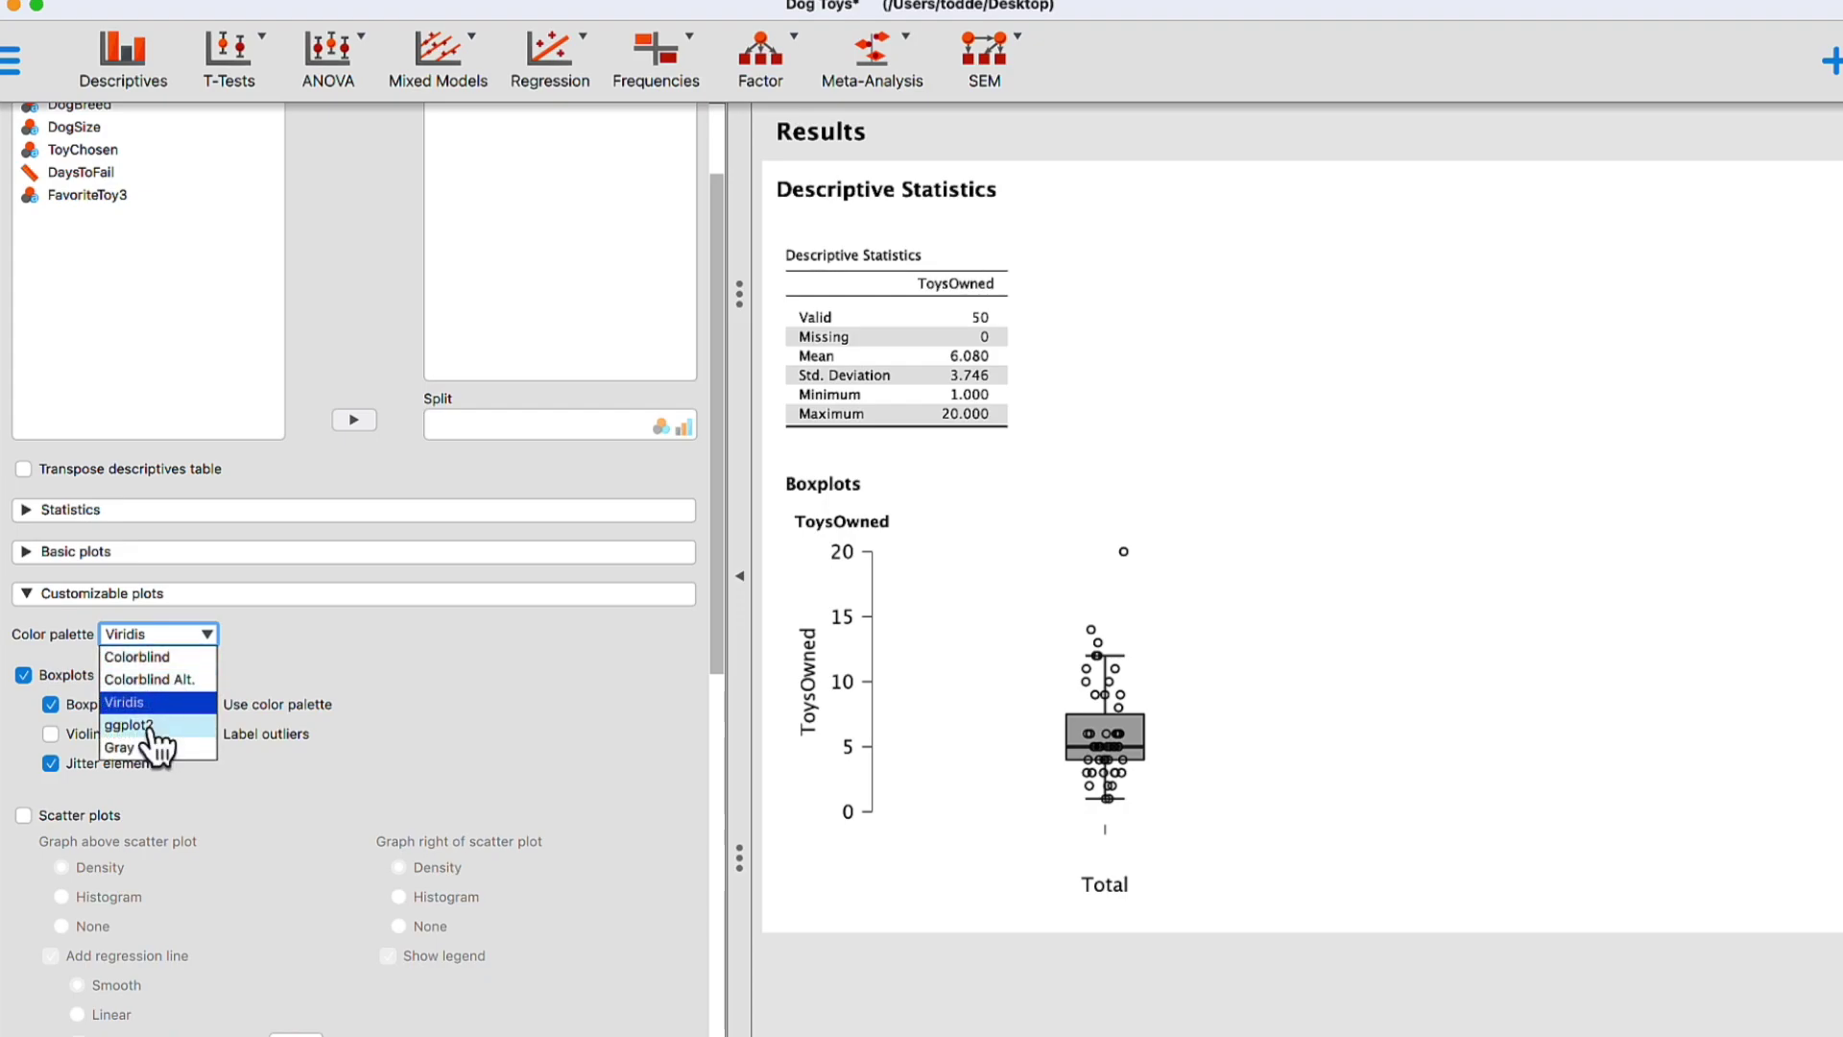
left_click(151, 728)
left_click(183, 636)
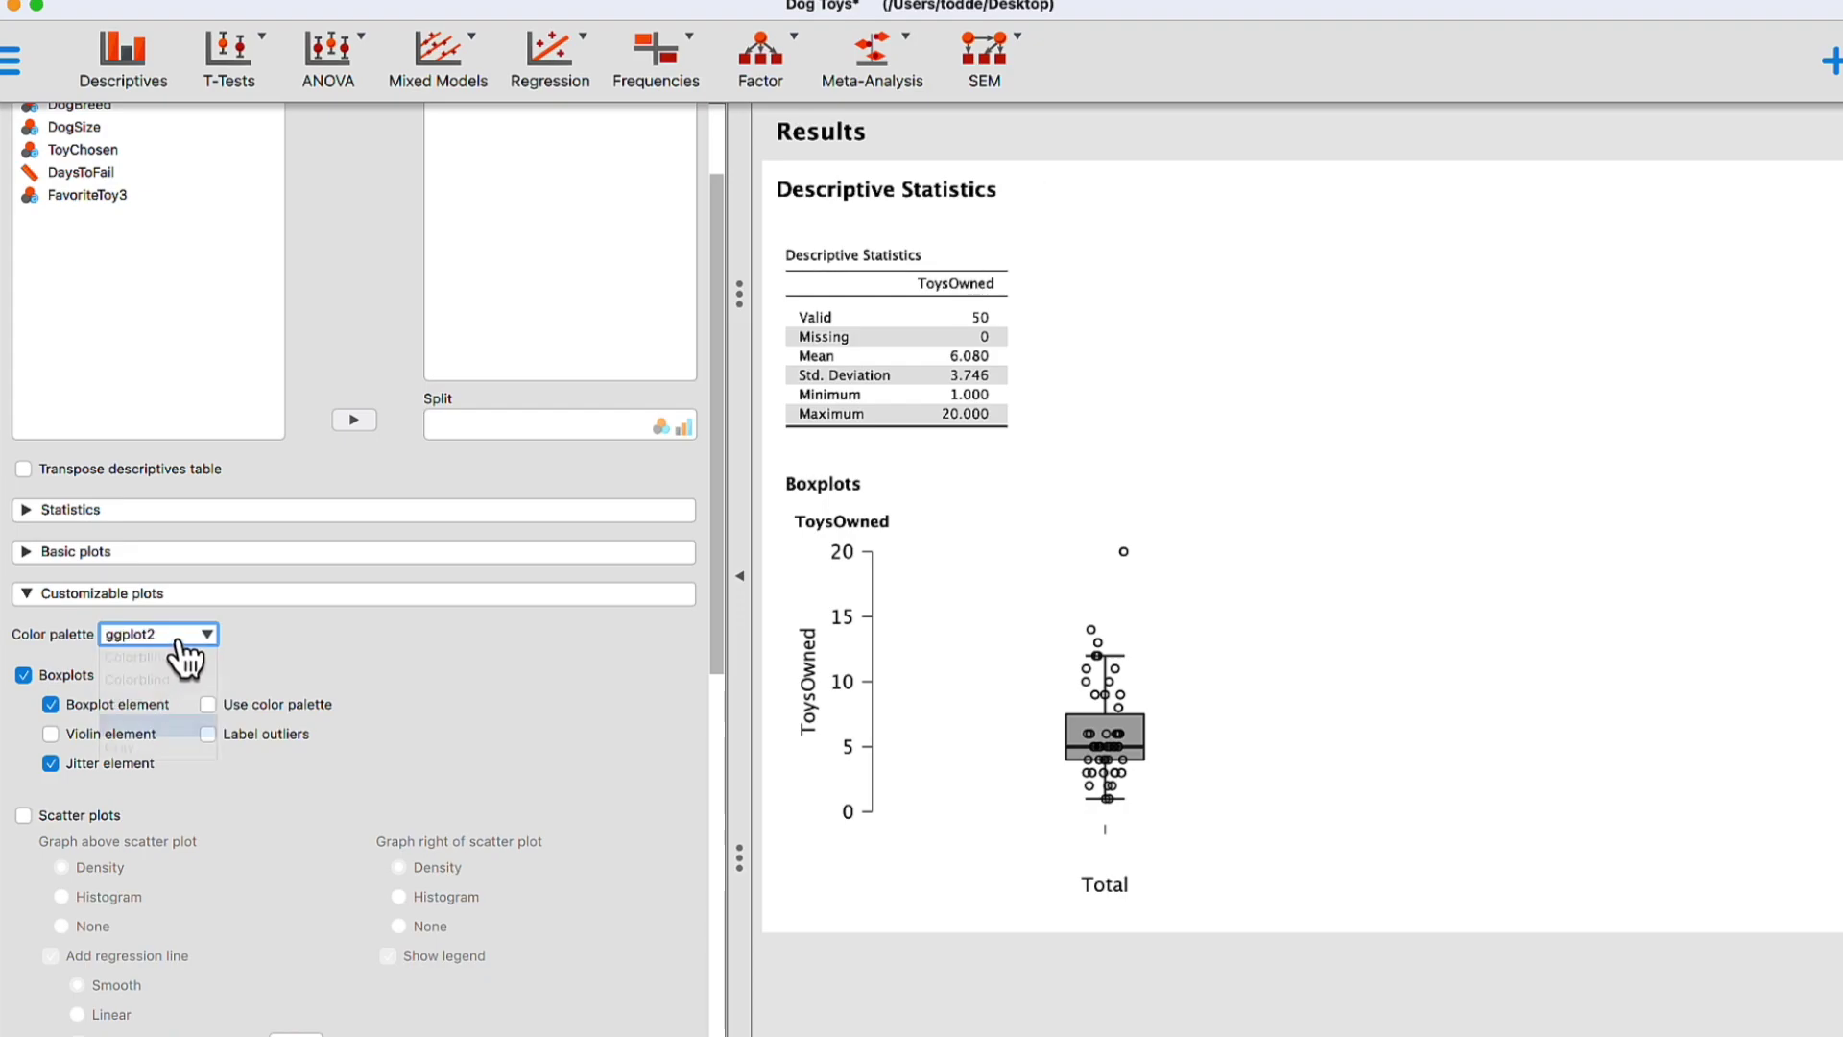
left_click(144, 749)
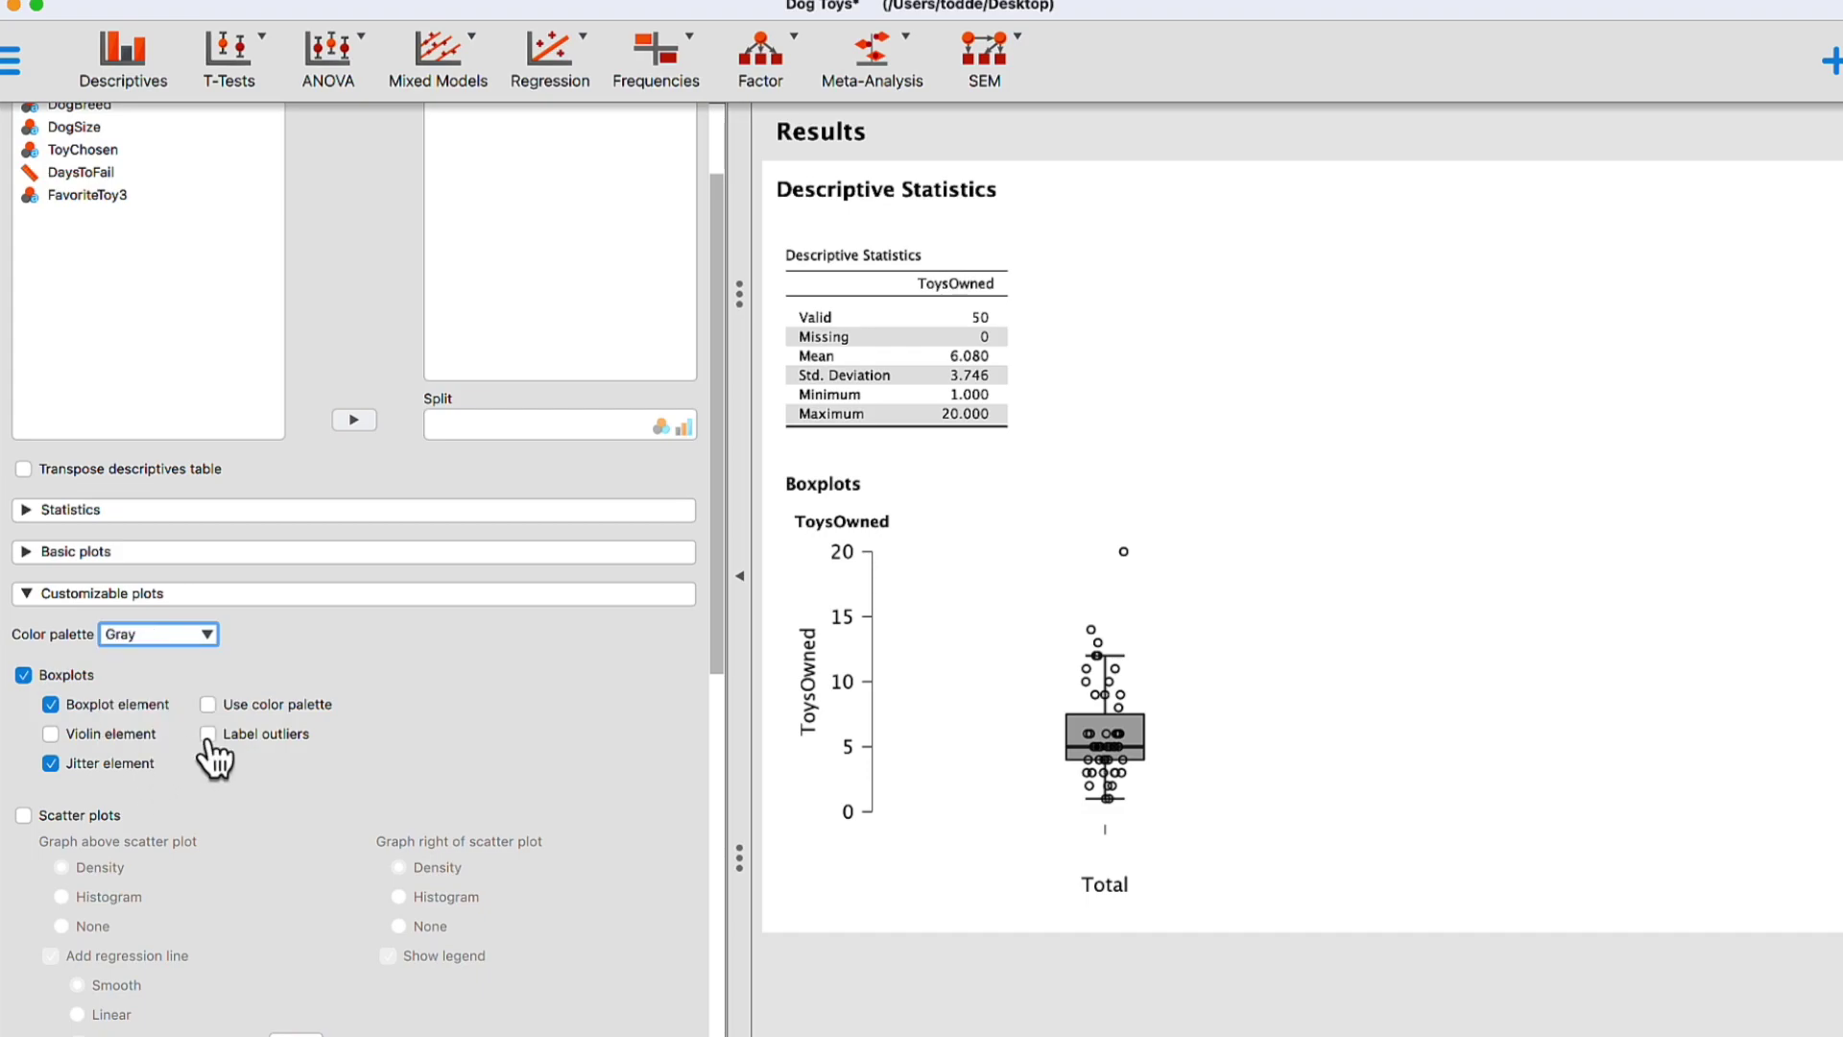
Step: Apply the color palette to the boxplot and set the palette to Colorblind
left_click(273, 707)
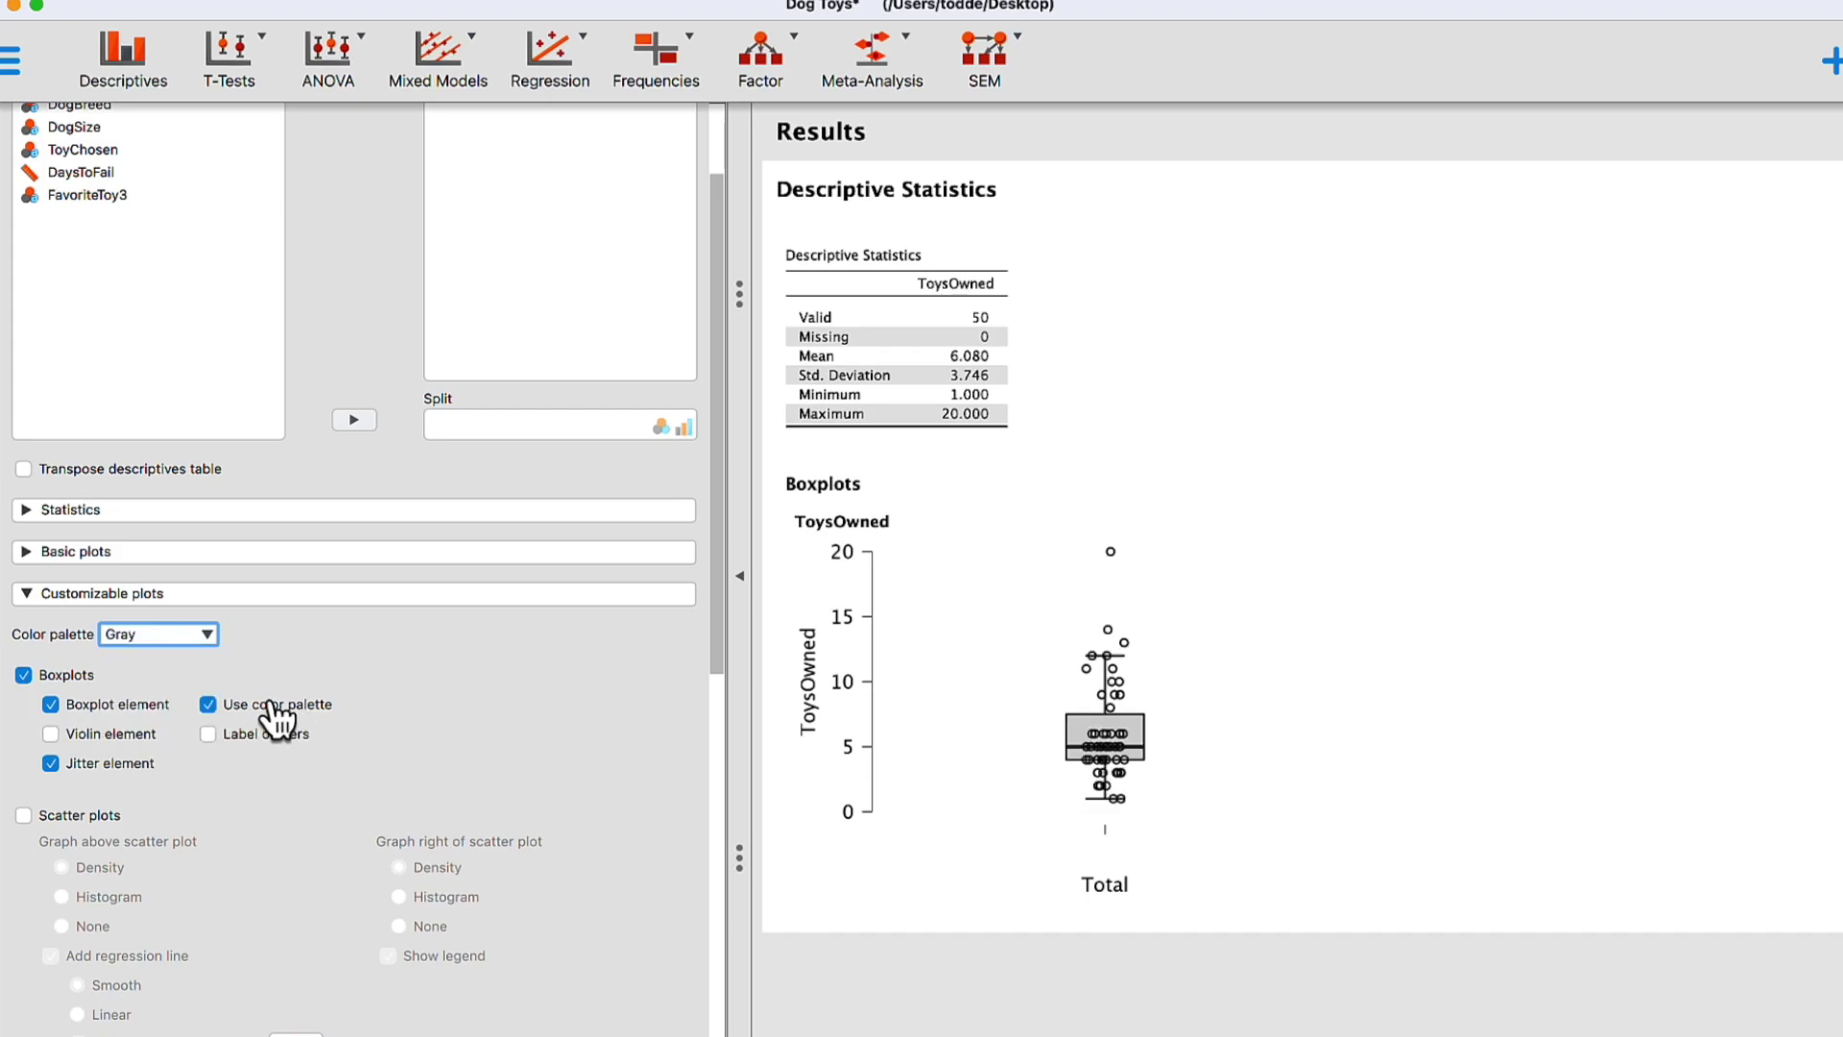
left_click(194, 635)
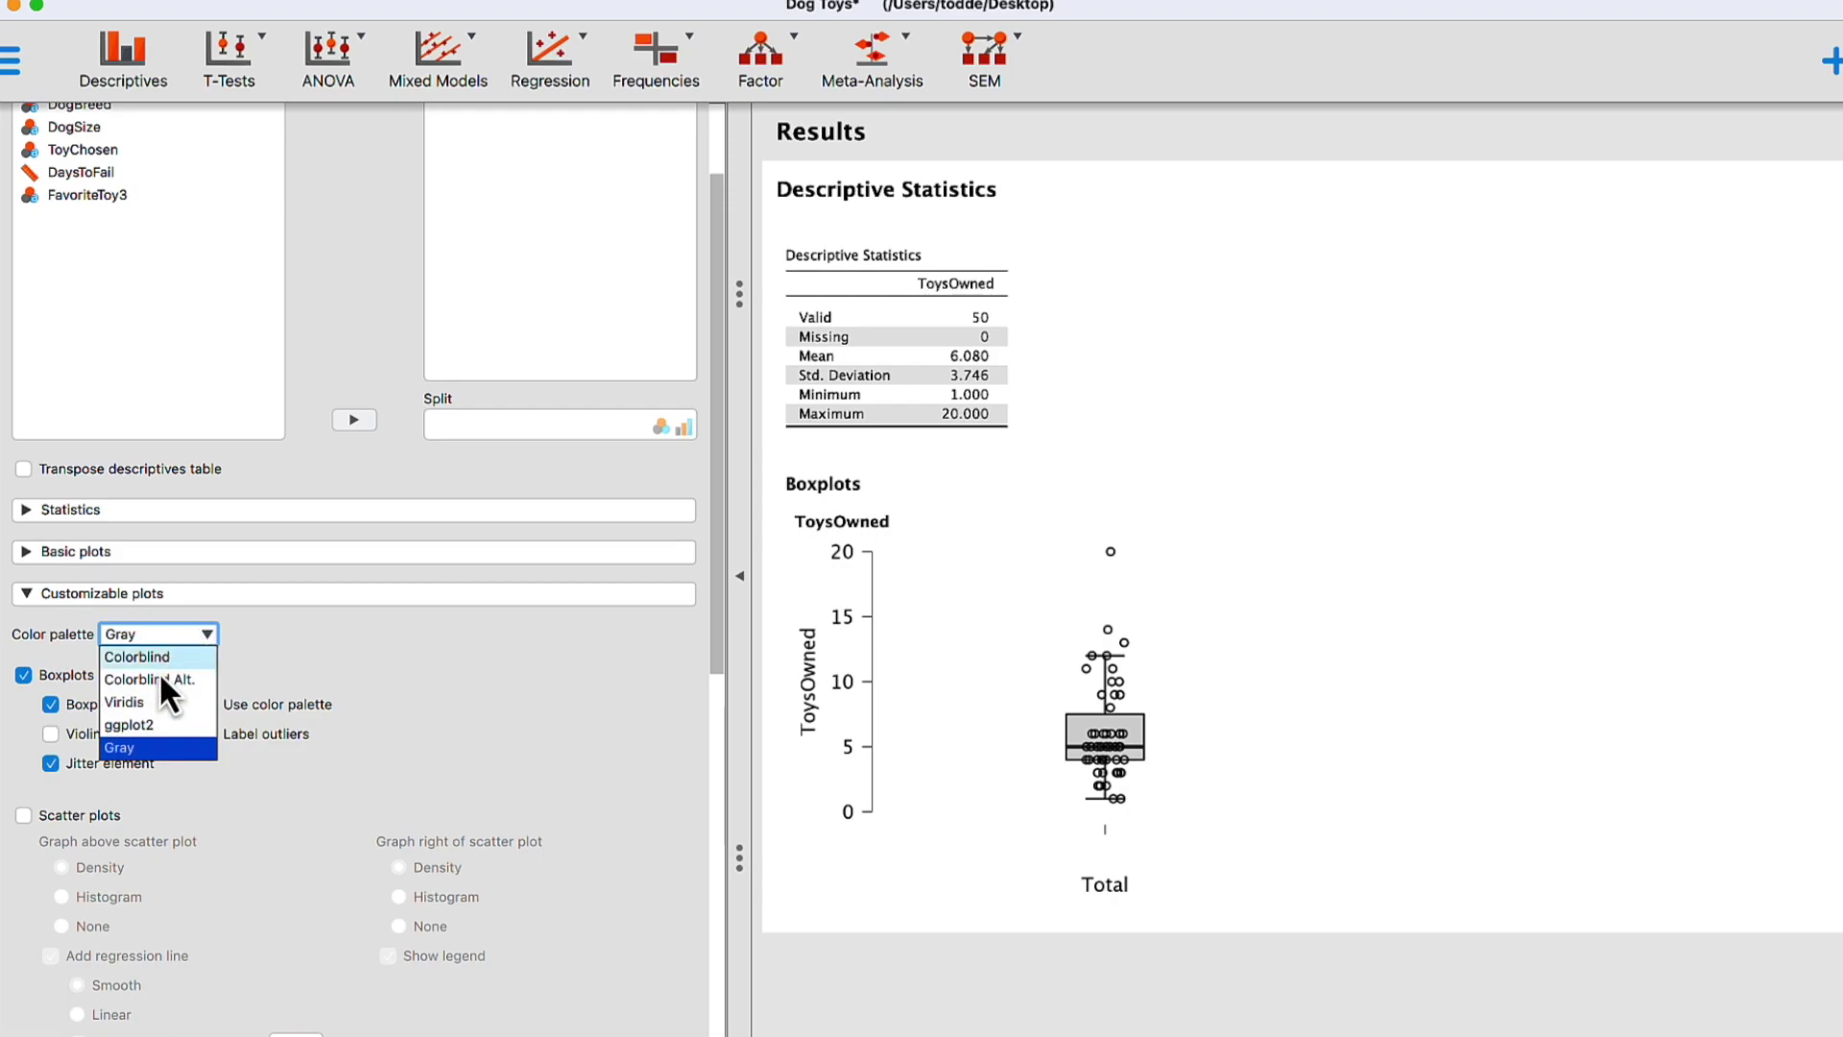
left_click(159, 664)
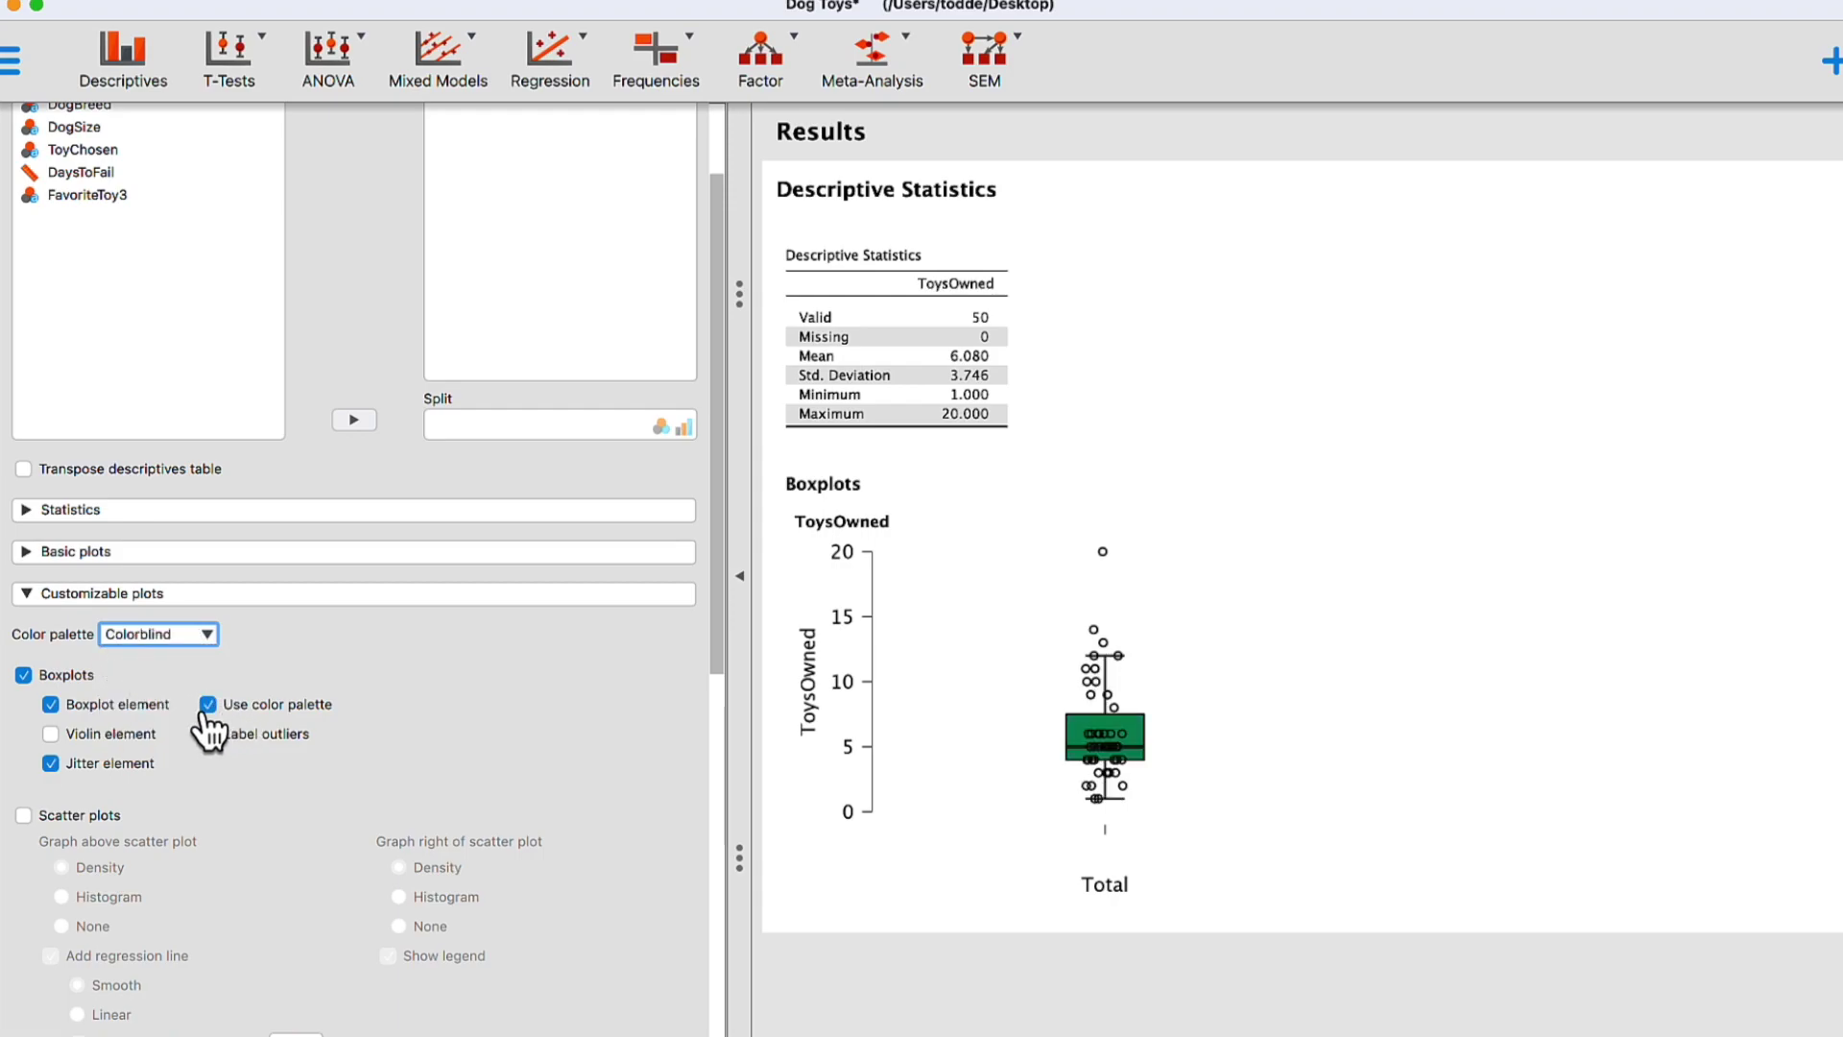
Step: Label the outliers in the ToysOwned boxplot and stop using the color palette for it
left_click(249, 739)
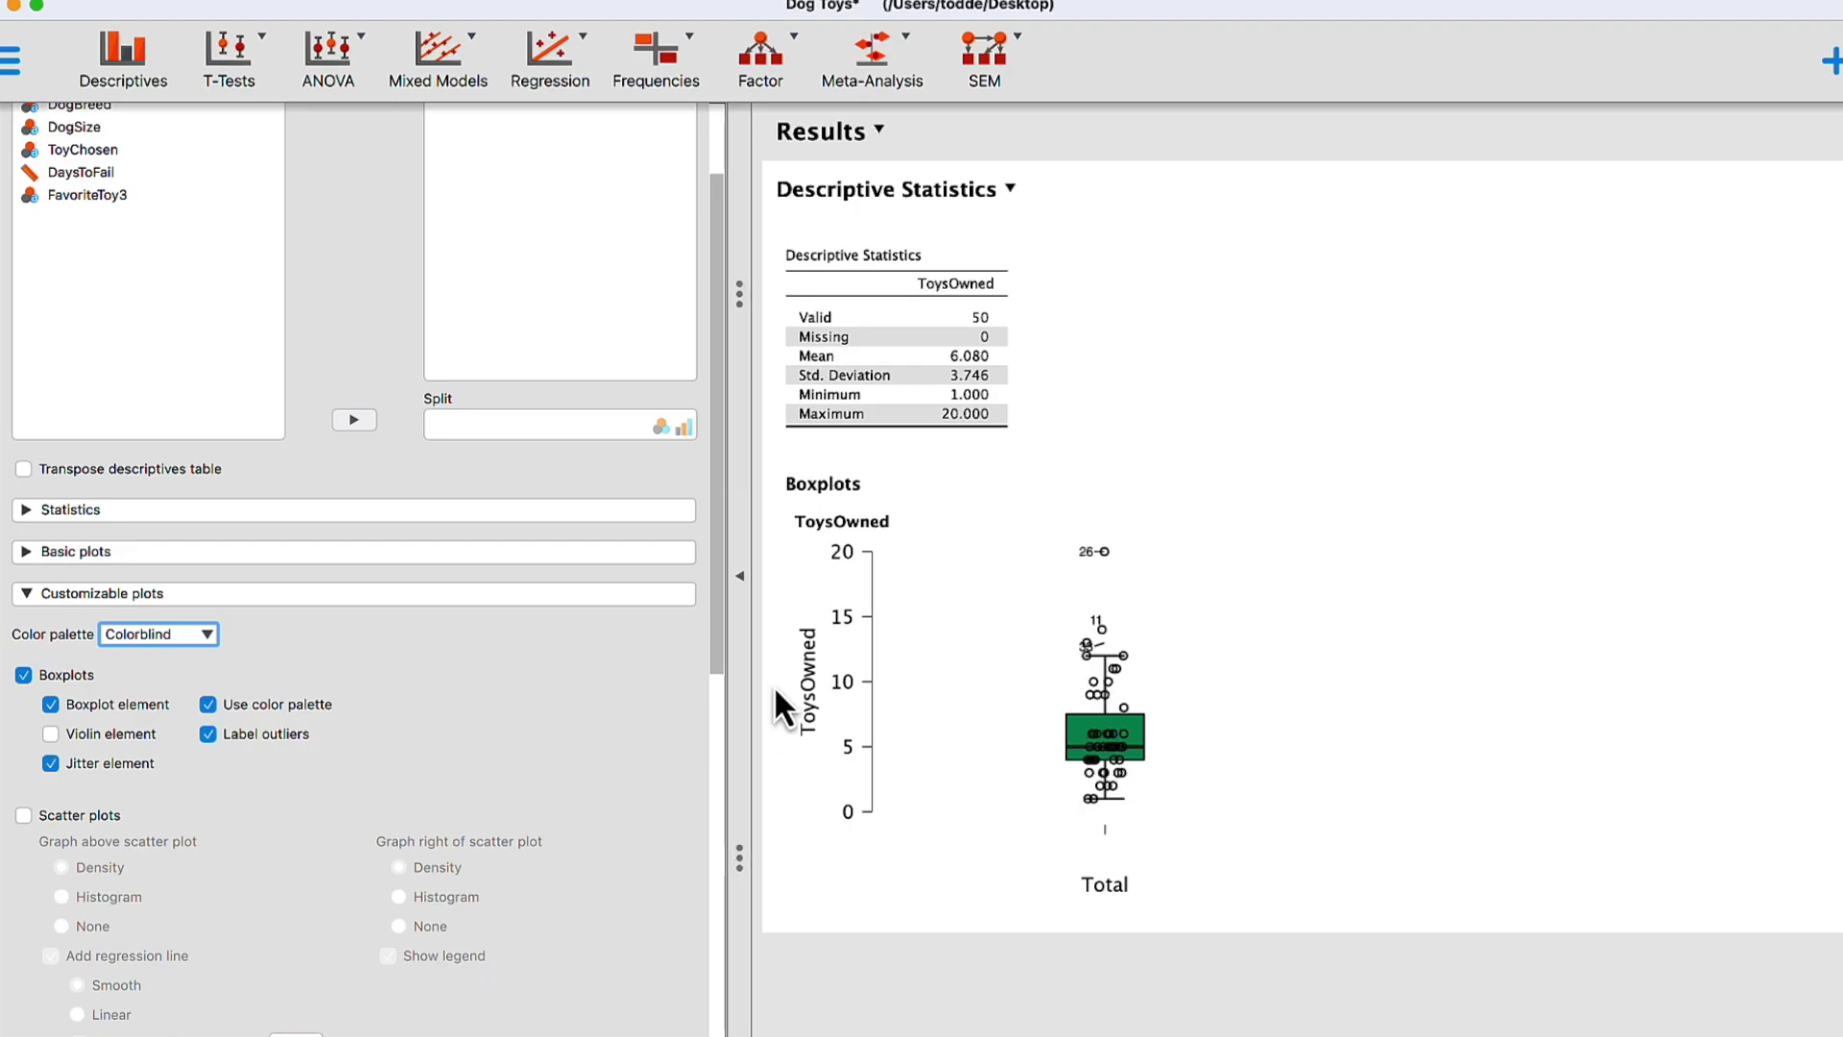
left_click(208, 705)
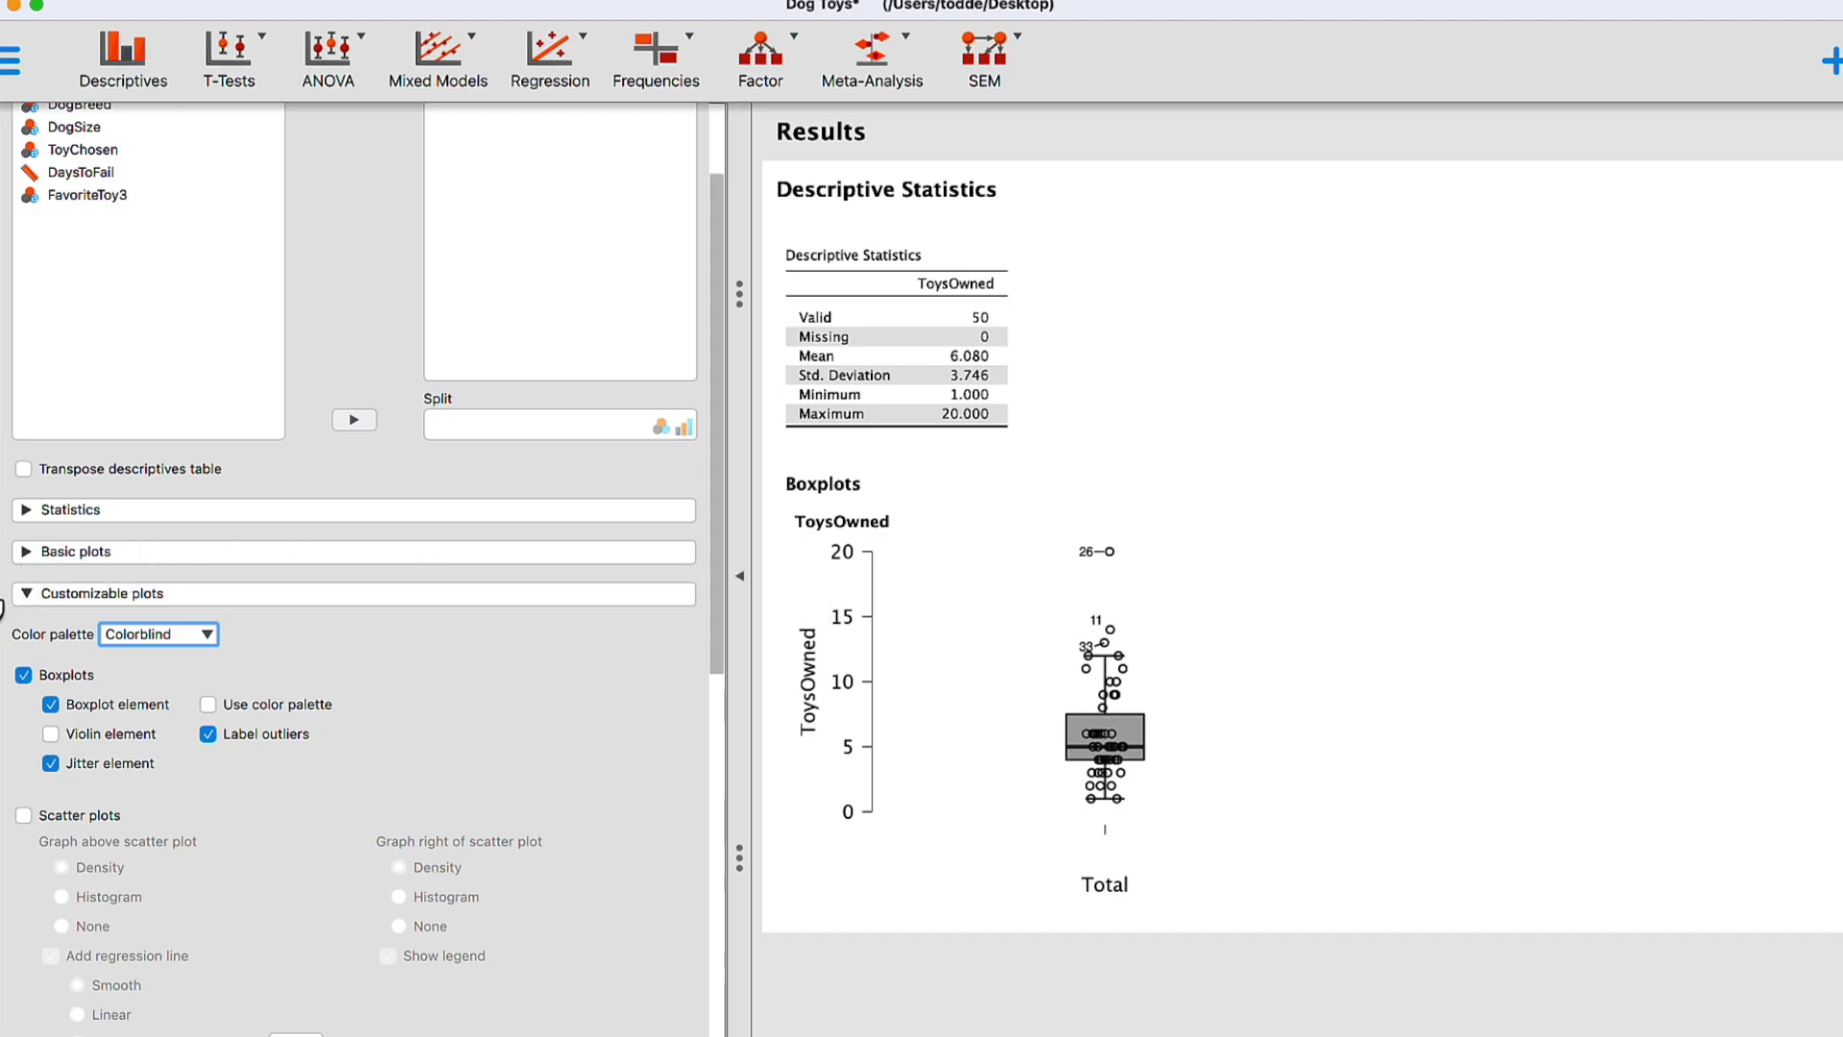
Step: Look up the rows of the labelled ToysOwned outliers in the data table and return to the analysis
left_click(5, 610)
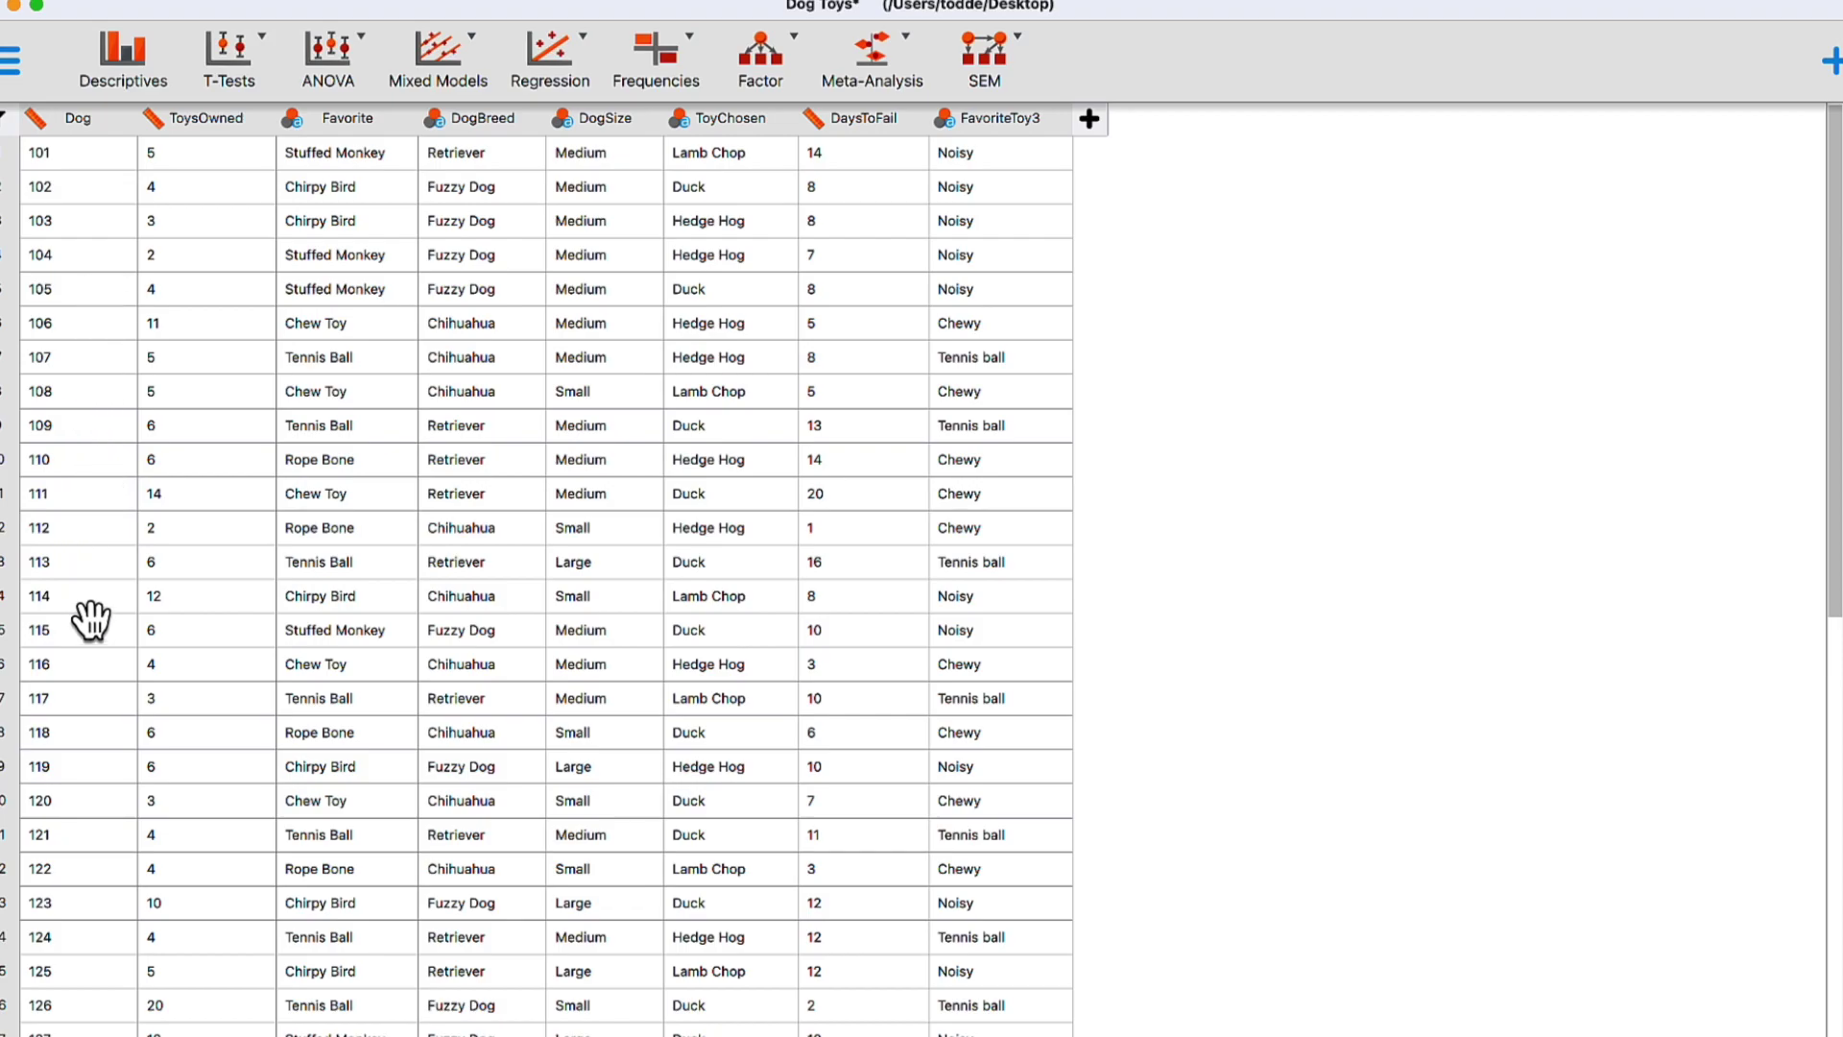
scroll(78, 764, "down", 2)
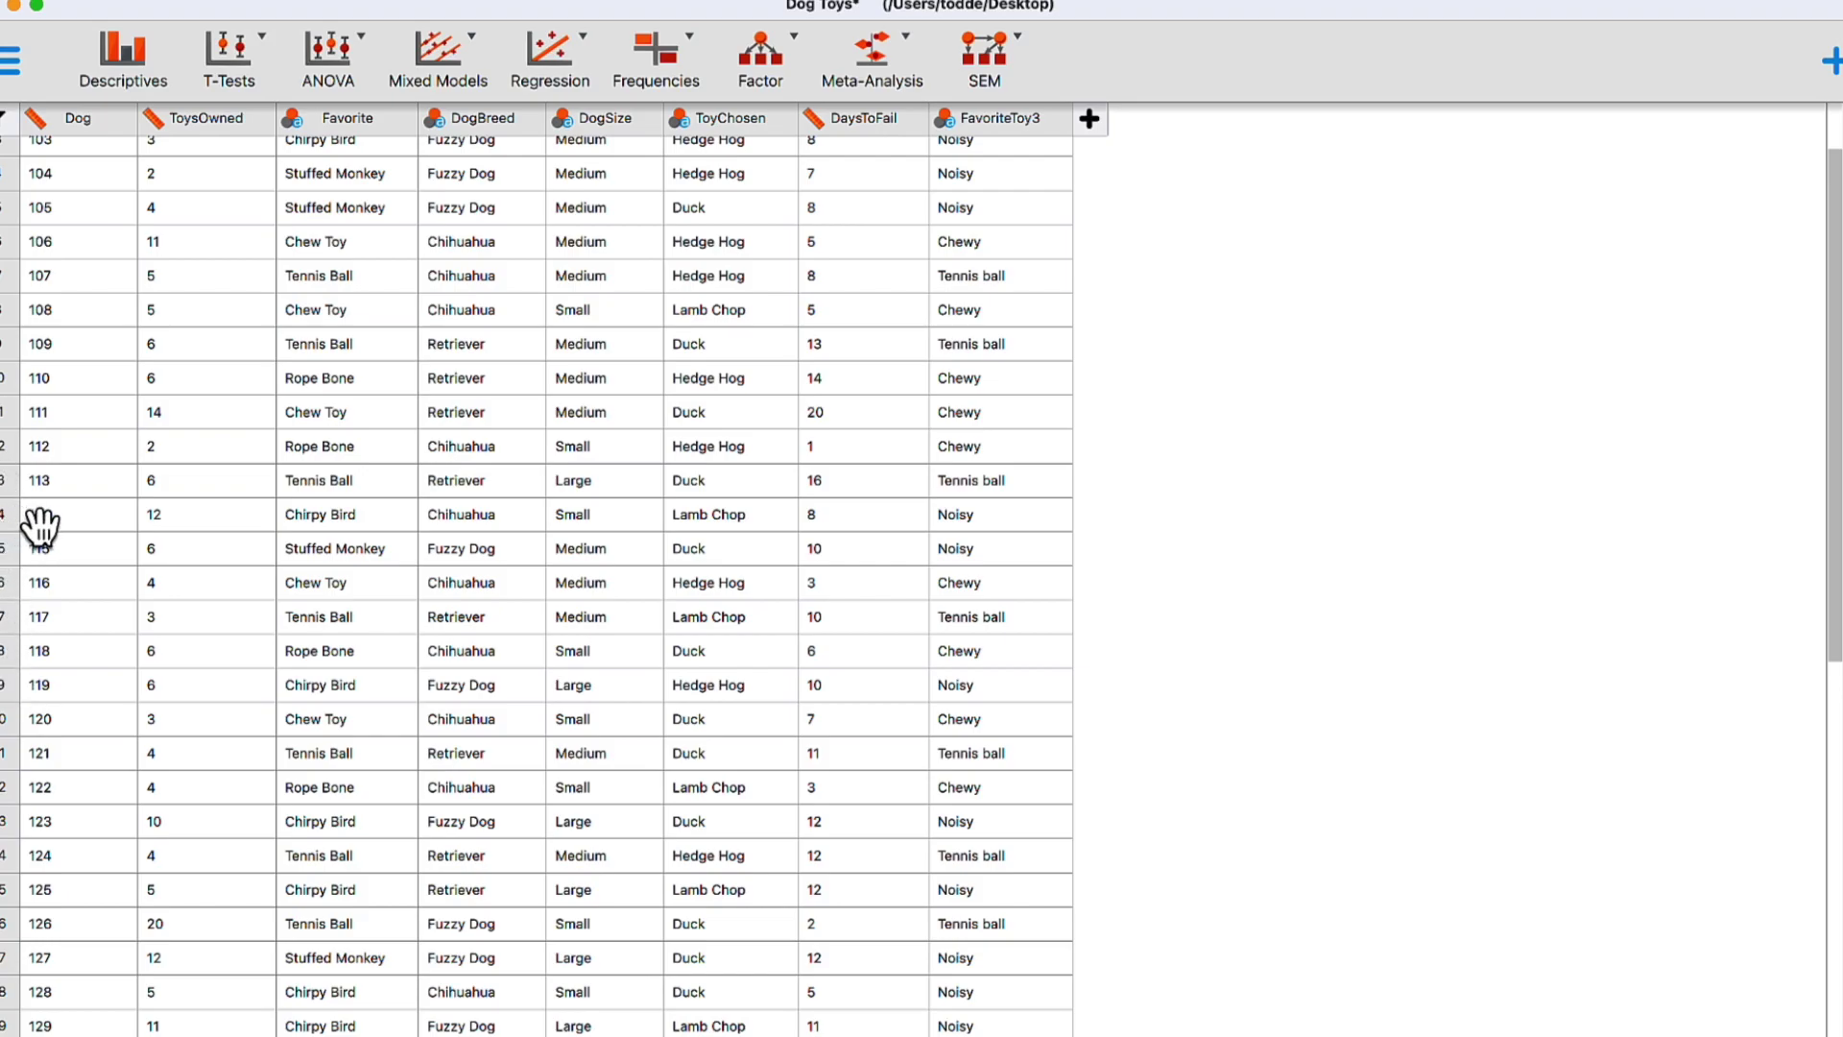
scroll(64, 526, "down", 5)
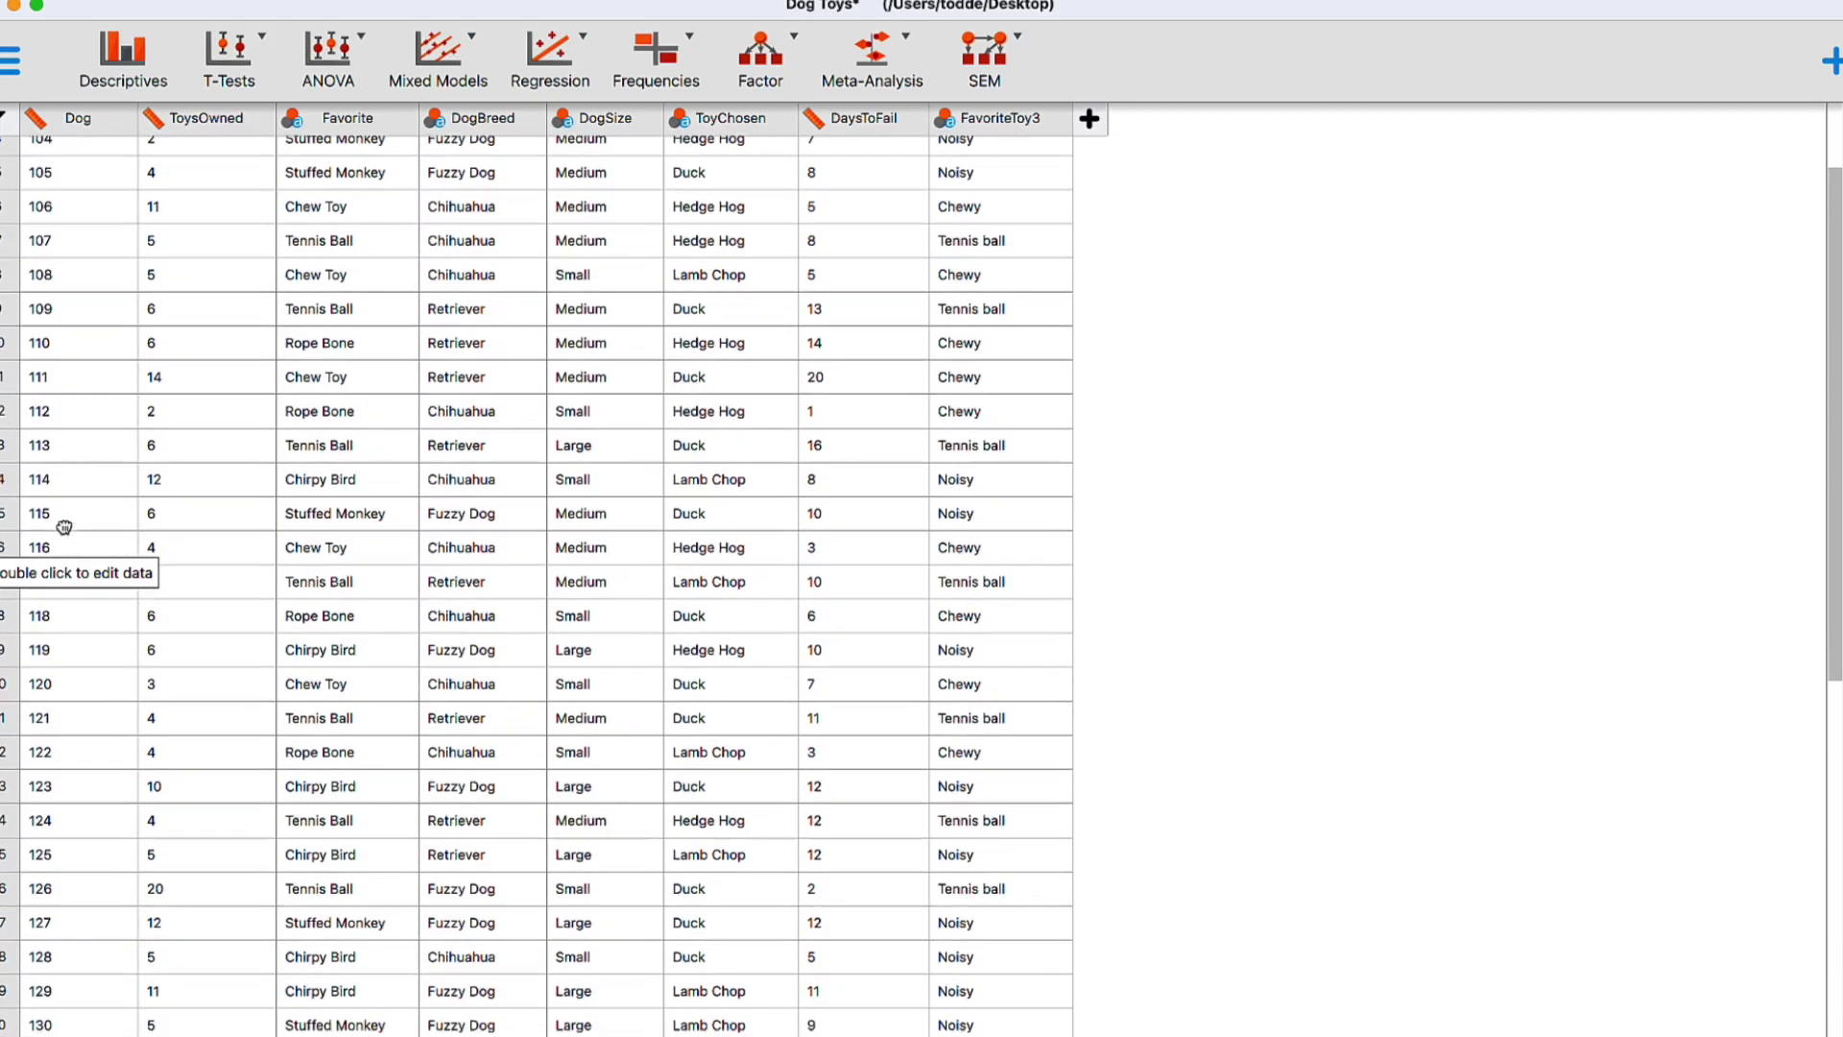
scroll(63, 526, "down", 1)
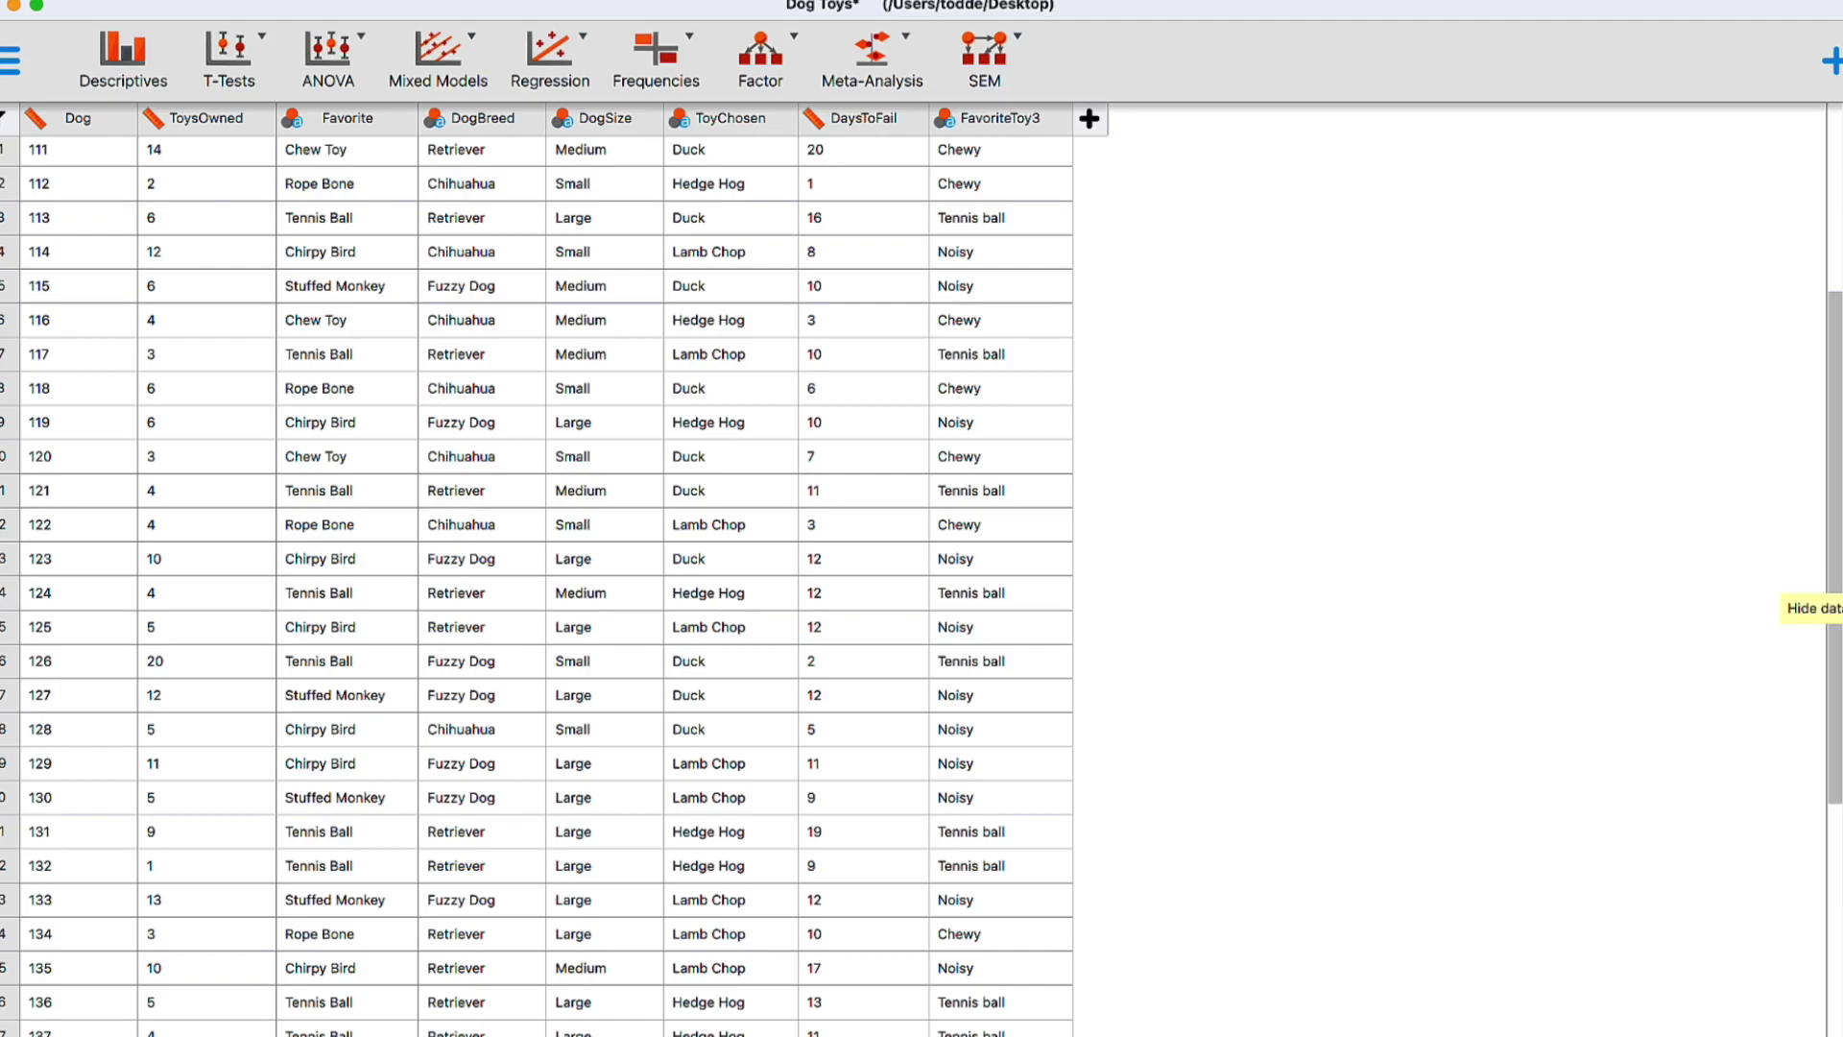
left_click(1832, 587)
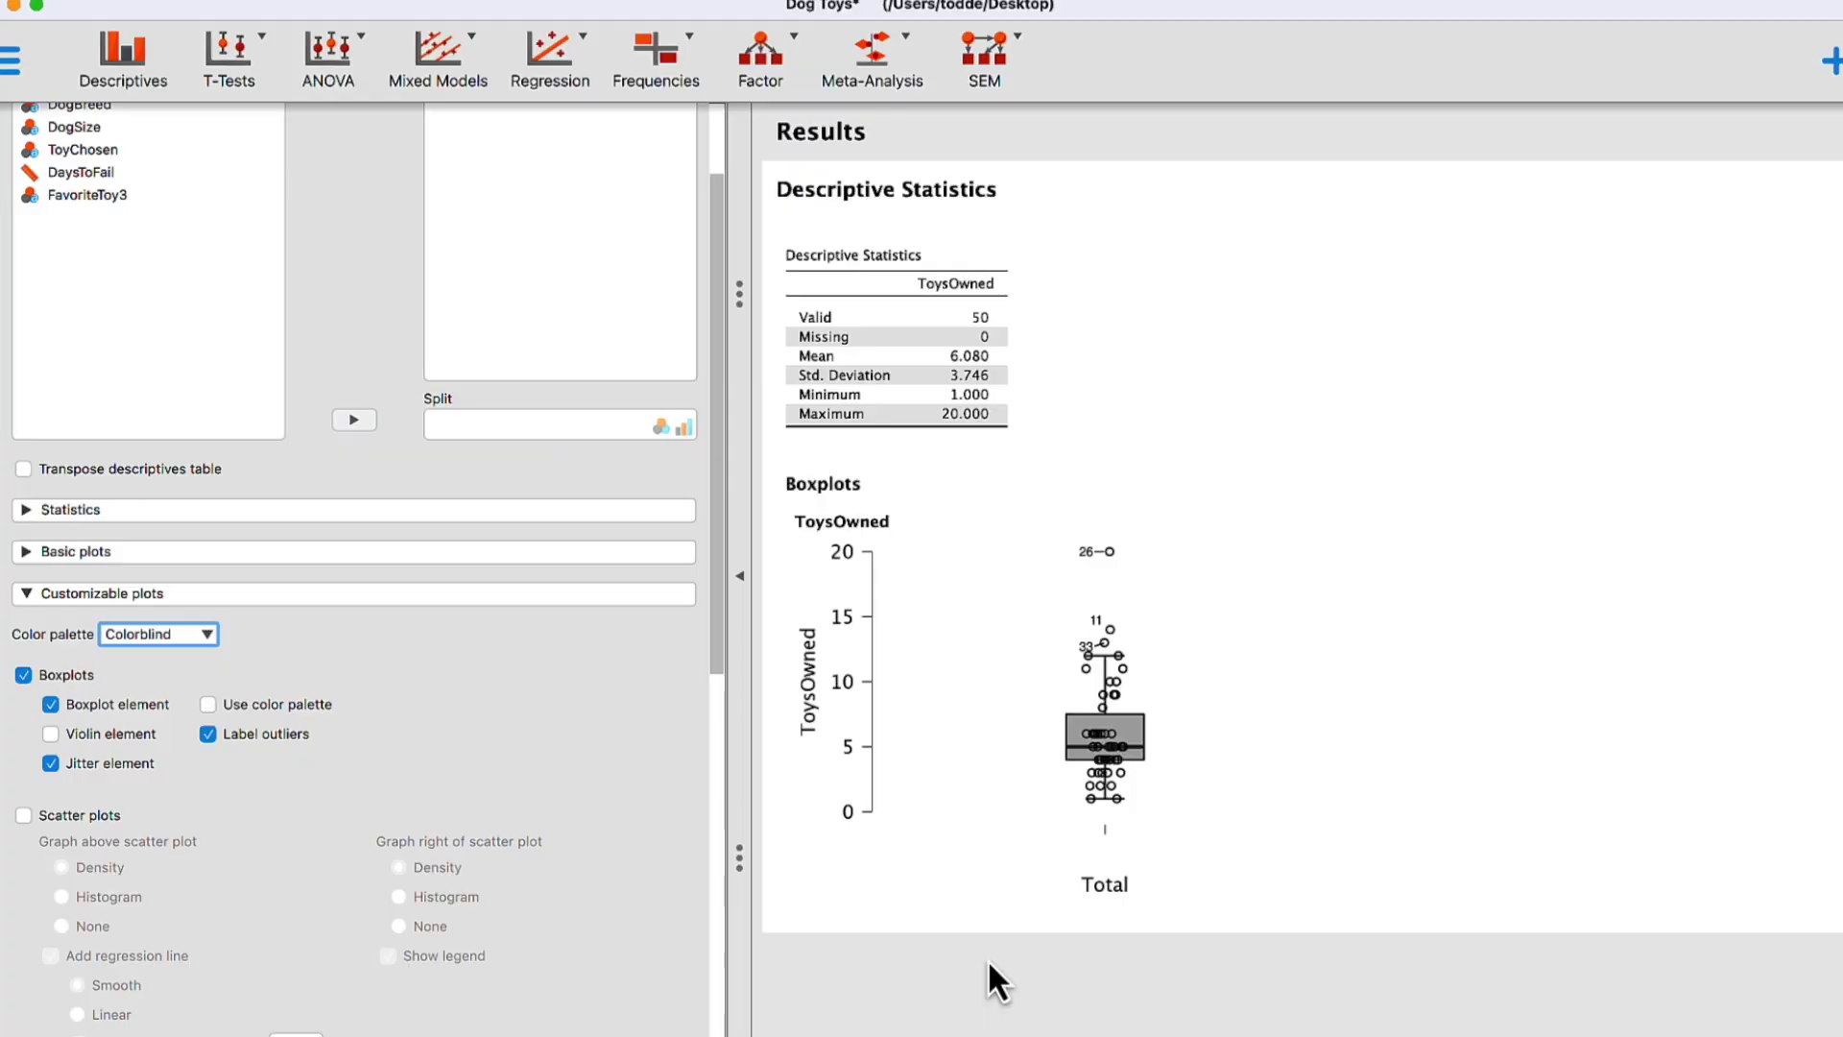
Step: Add the quartiles to the descriptive statistics table of ToysOwned
left_click(28, 516)
scroll(201, 538, "down", 1)
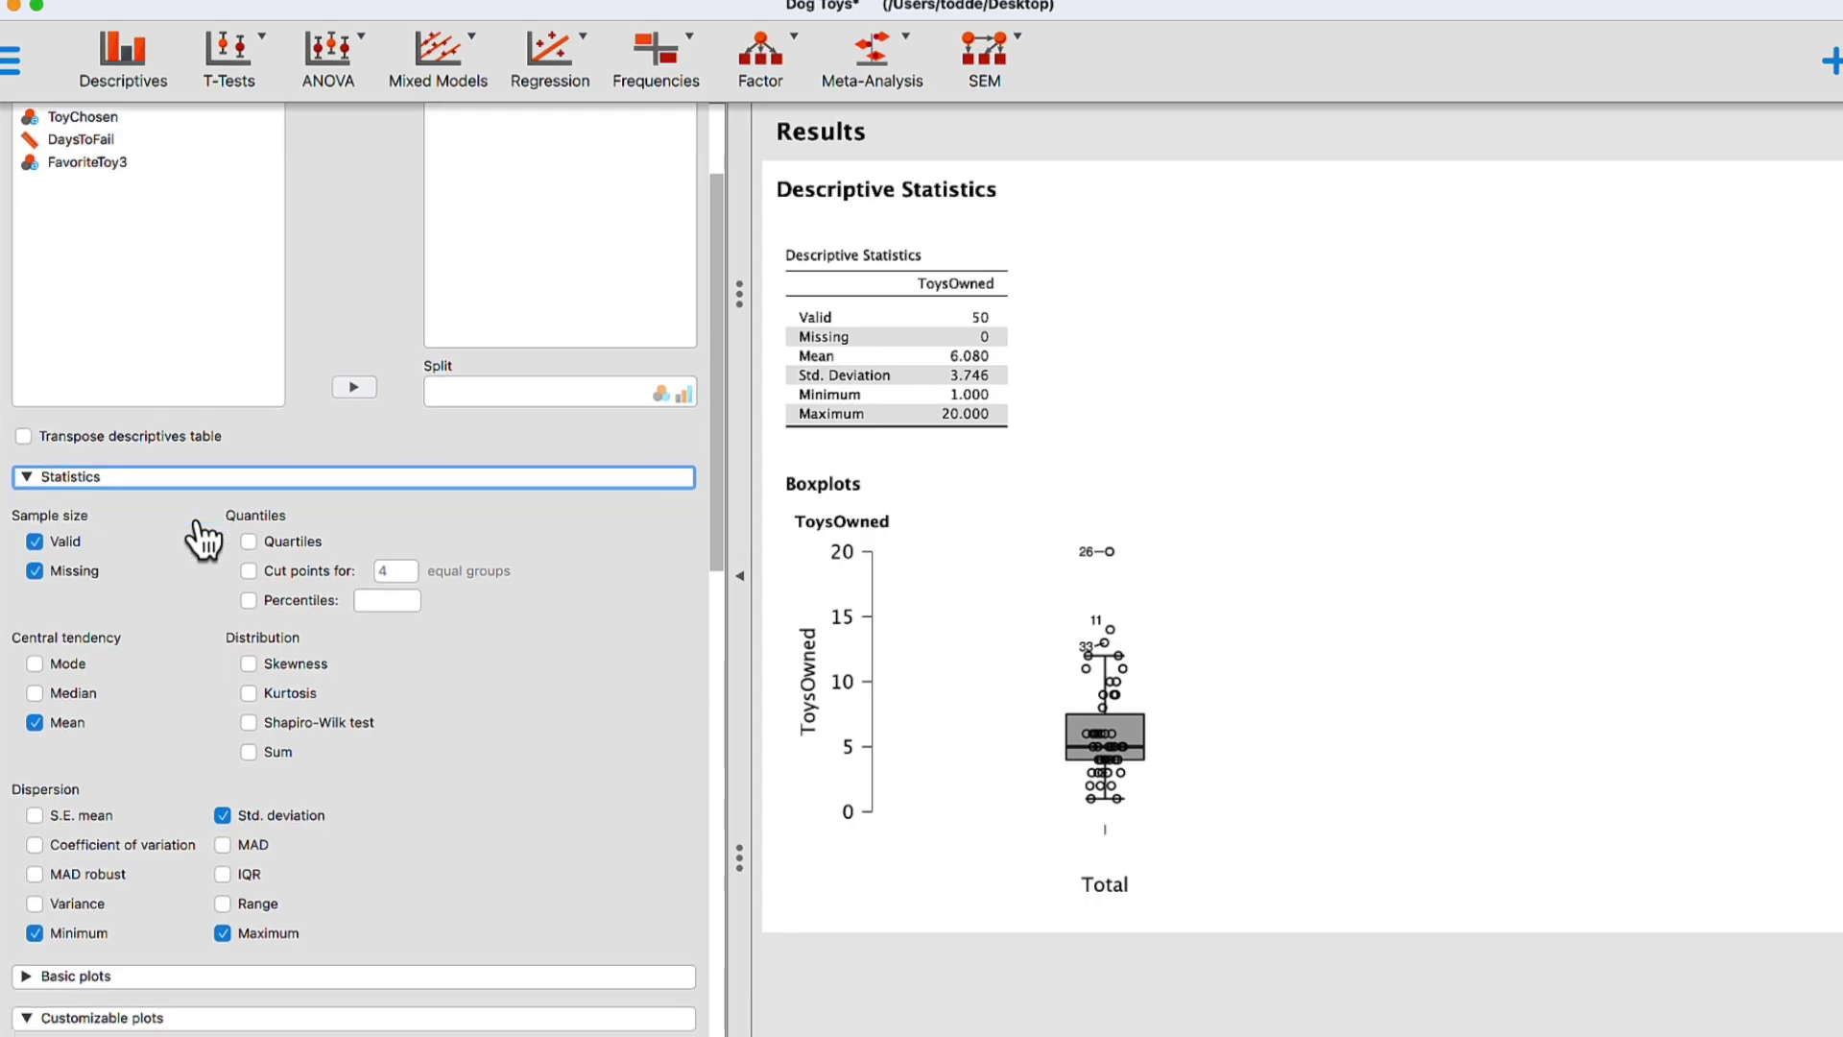
scroll(201, 538, "down", 3)
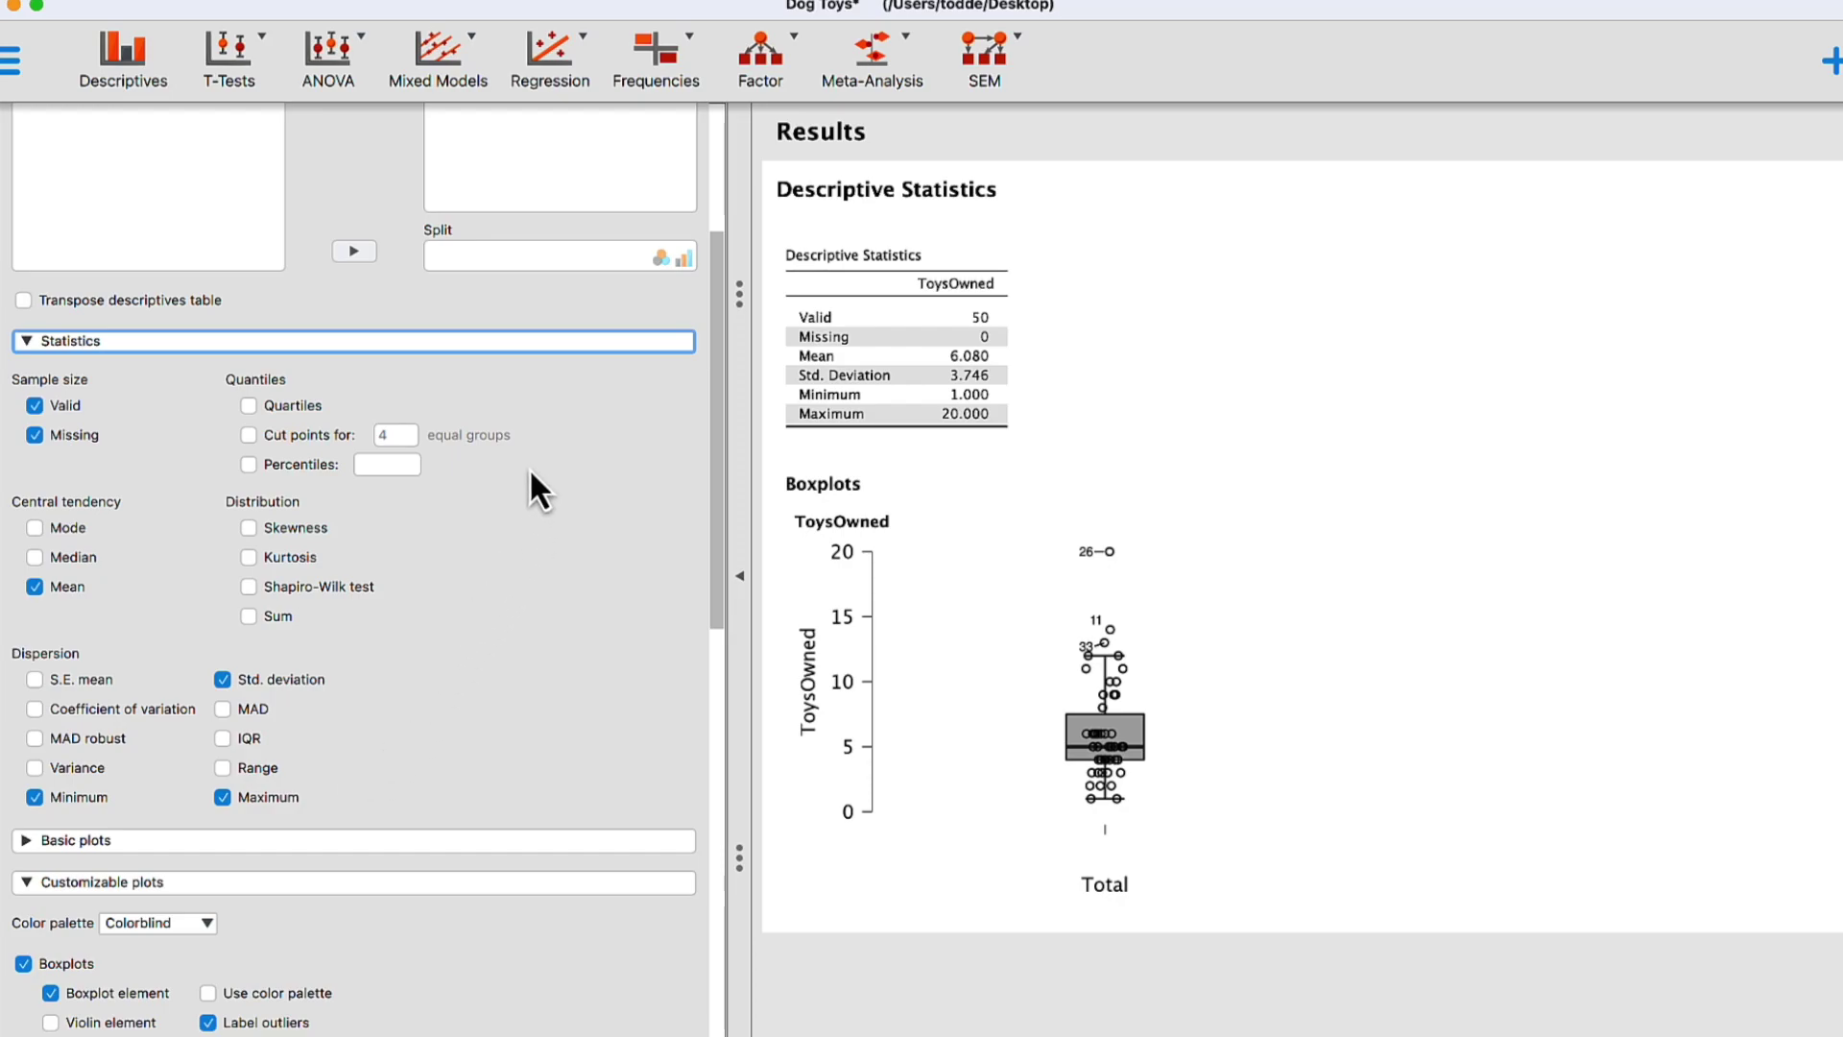
left_click(296, 413)
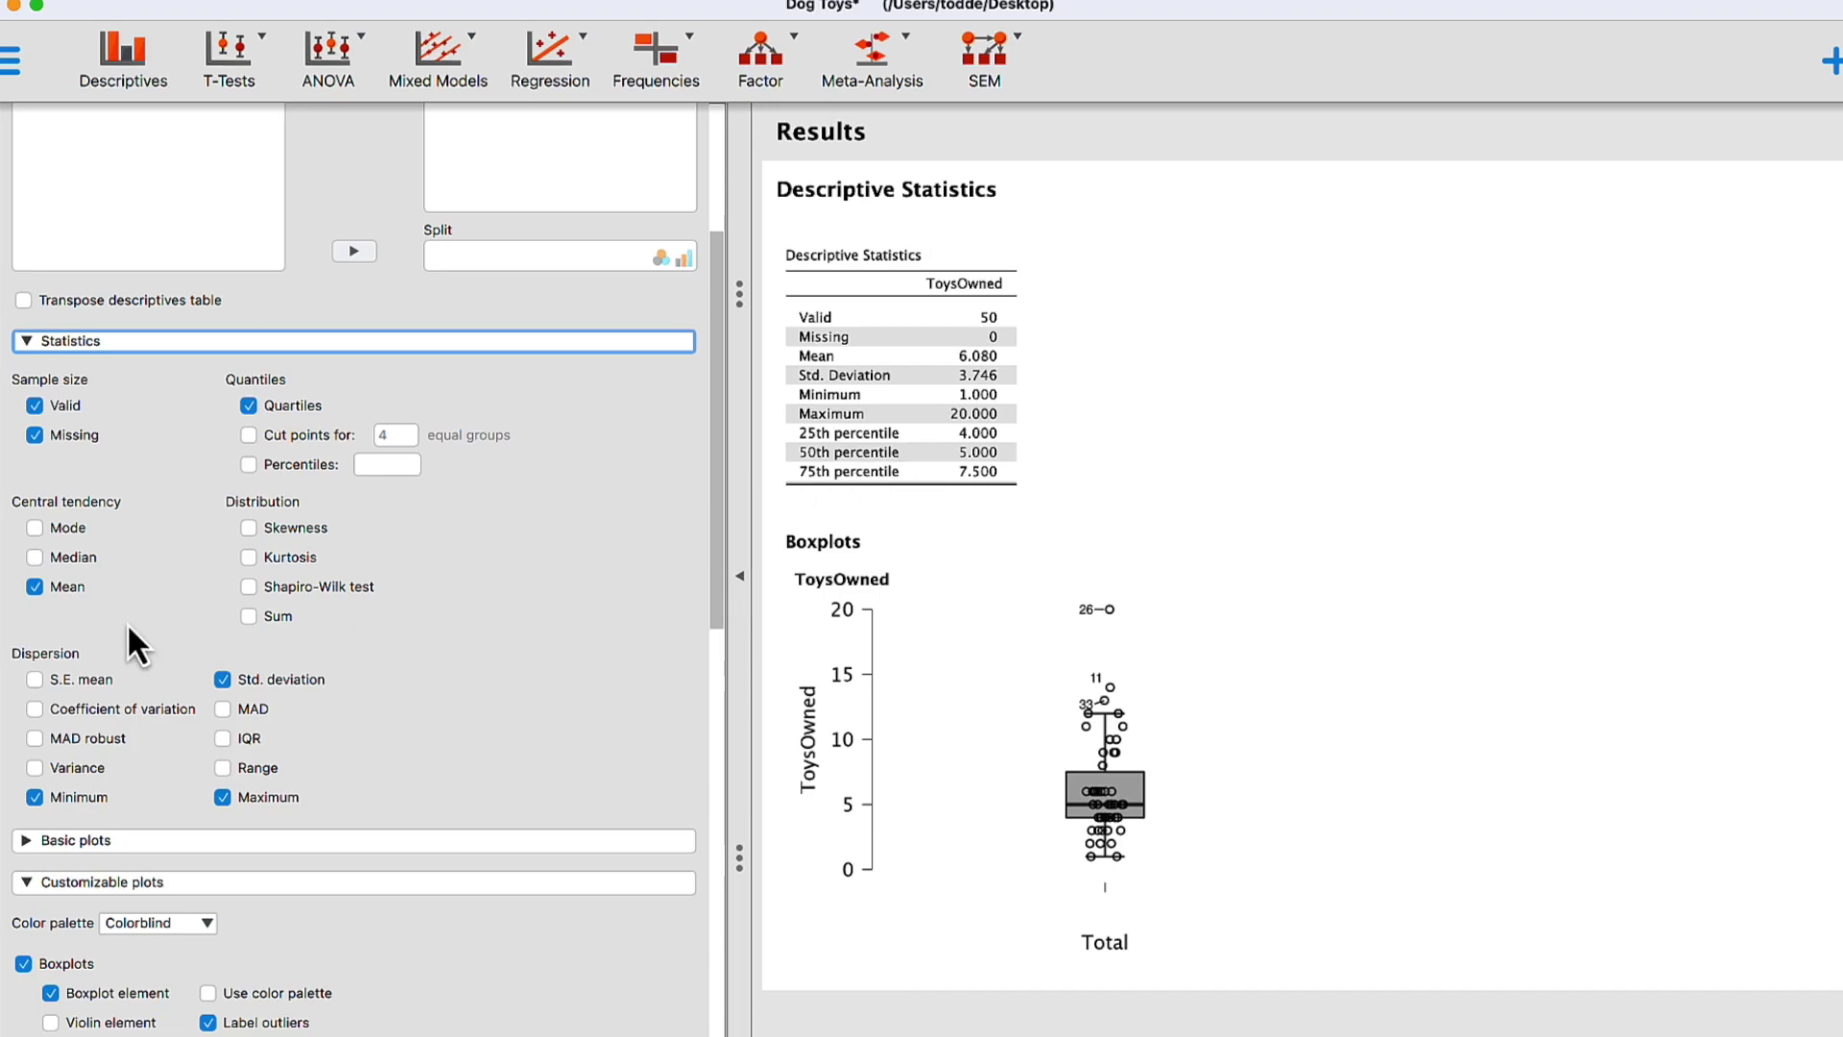
Step: Try the median in the statistics table, and leave both the mean and the median out of it
left_click(67, 562)
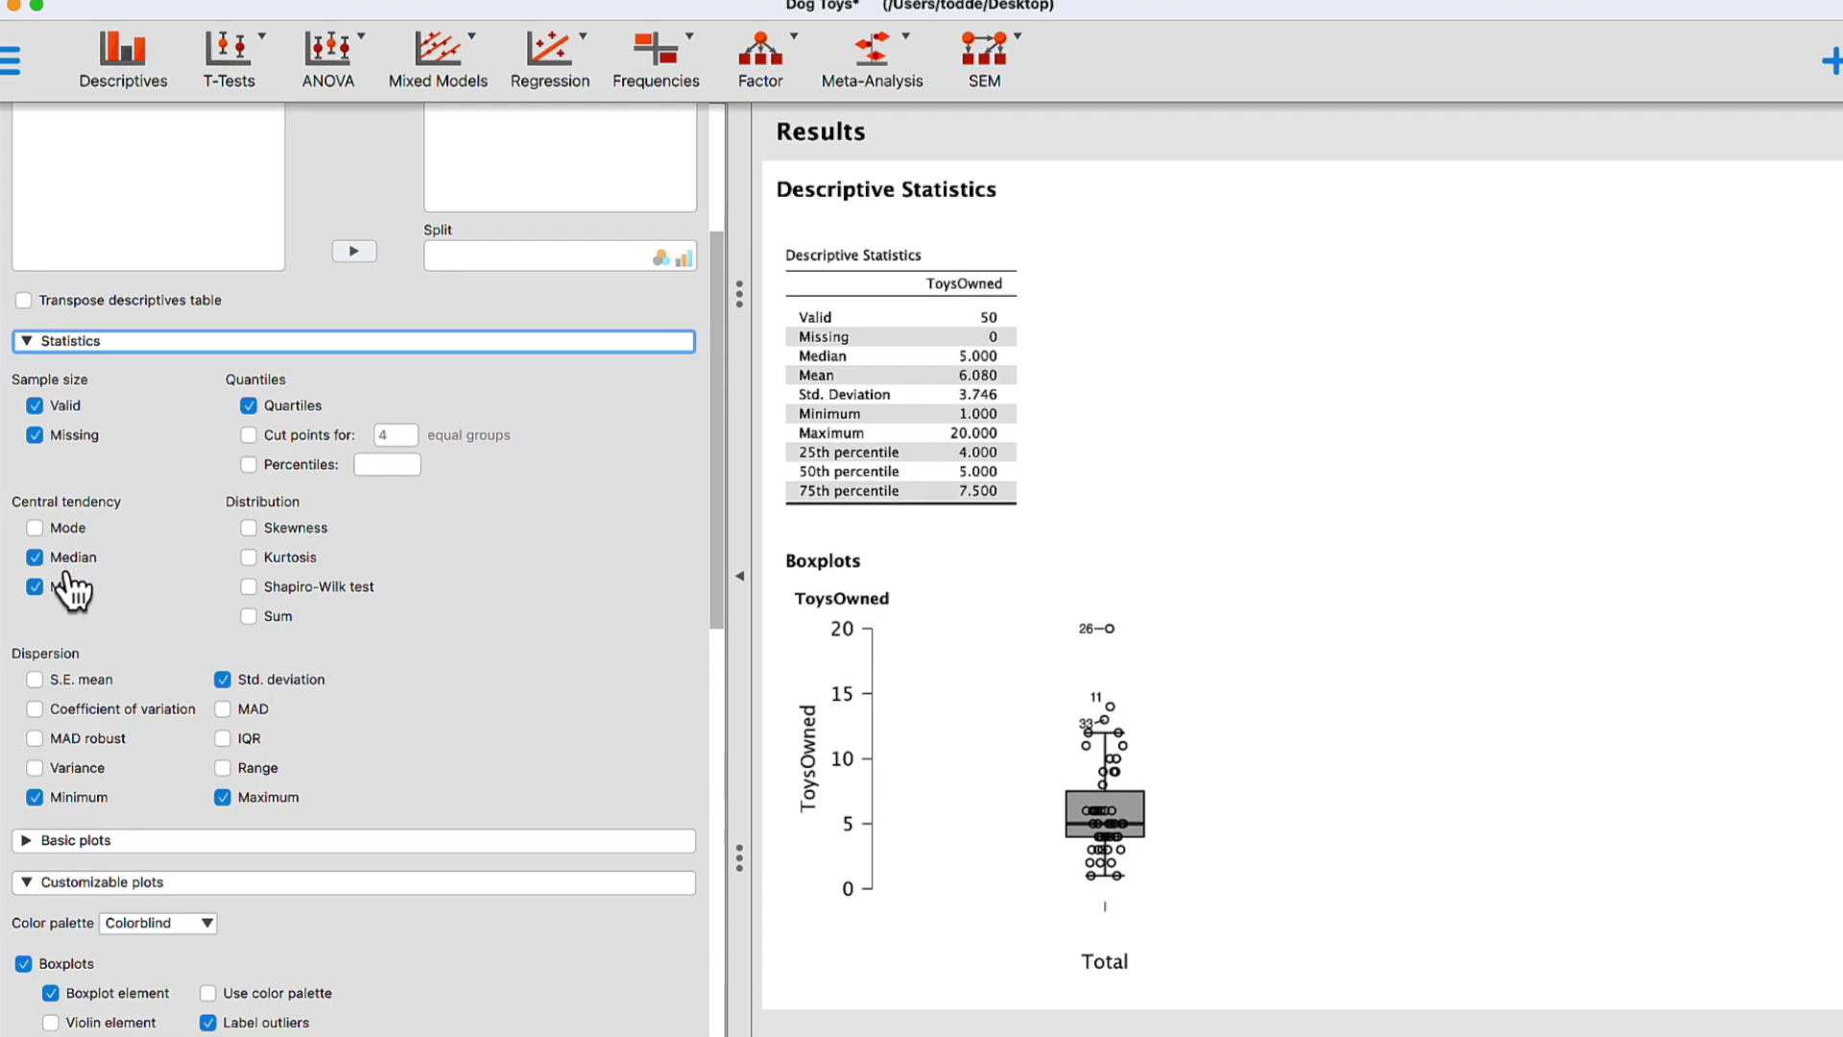
left_click(68, 593)
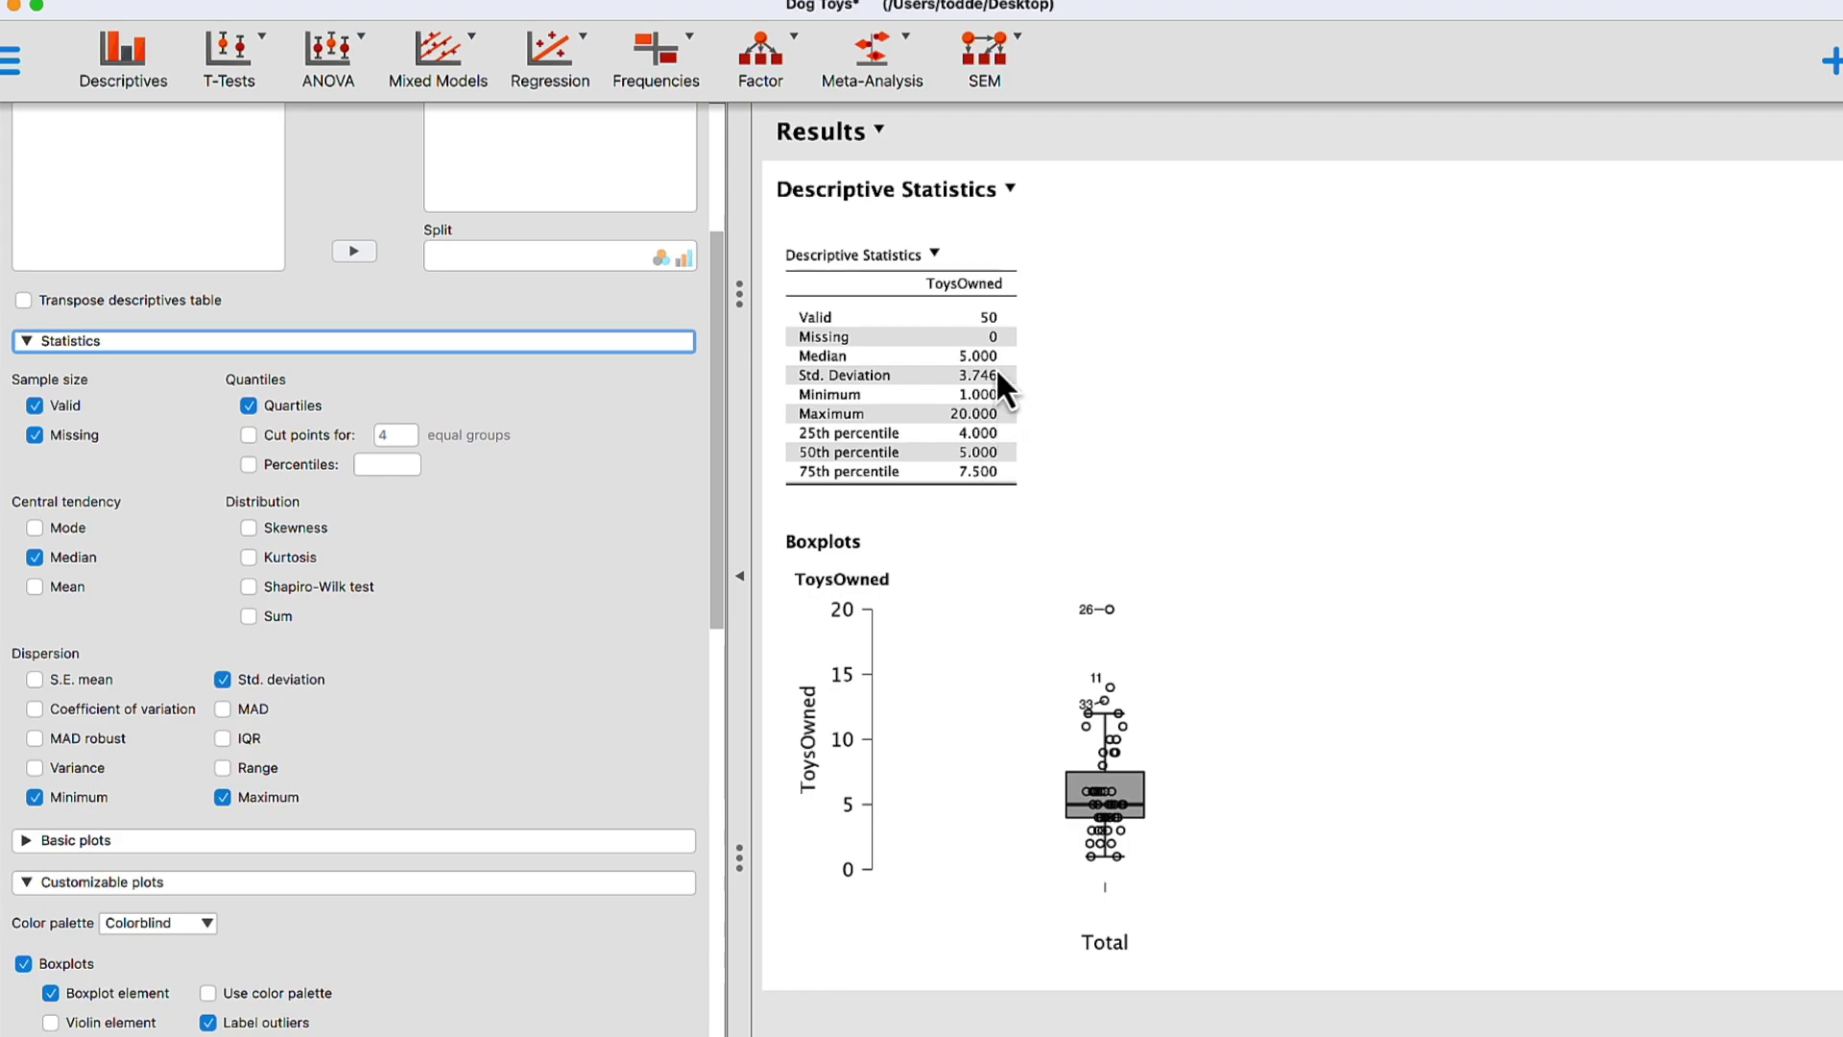
left_click(35, 558)
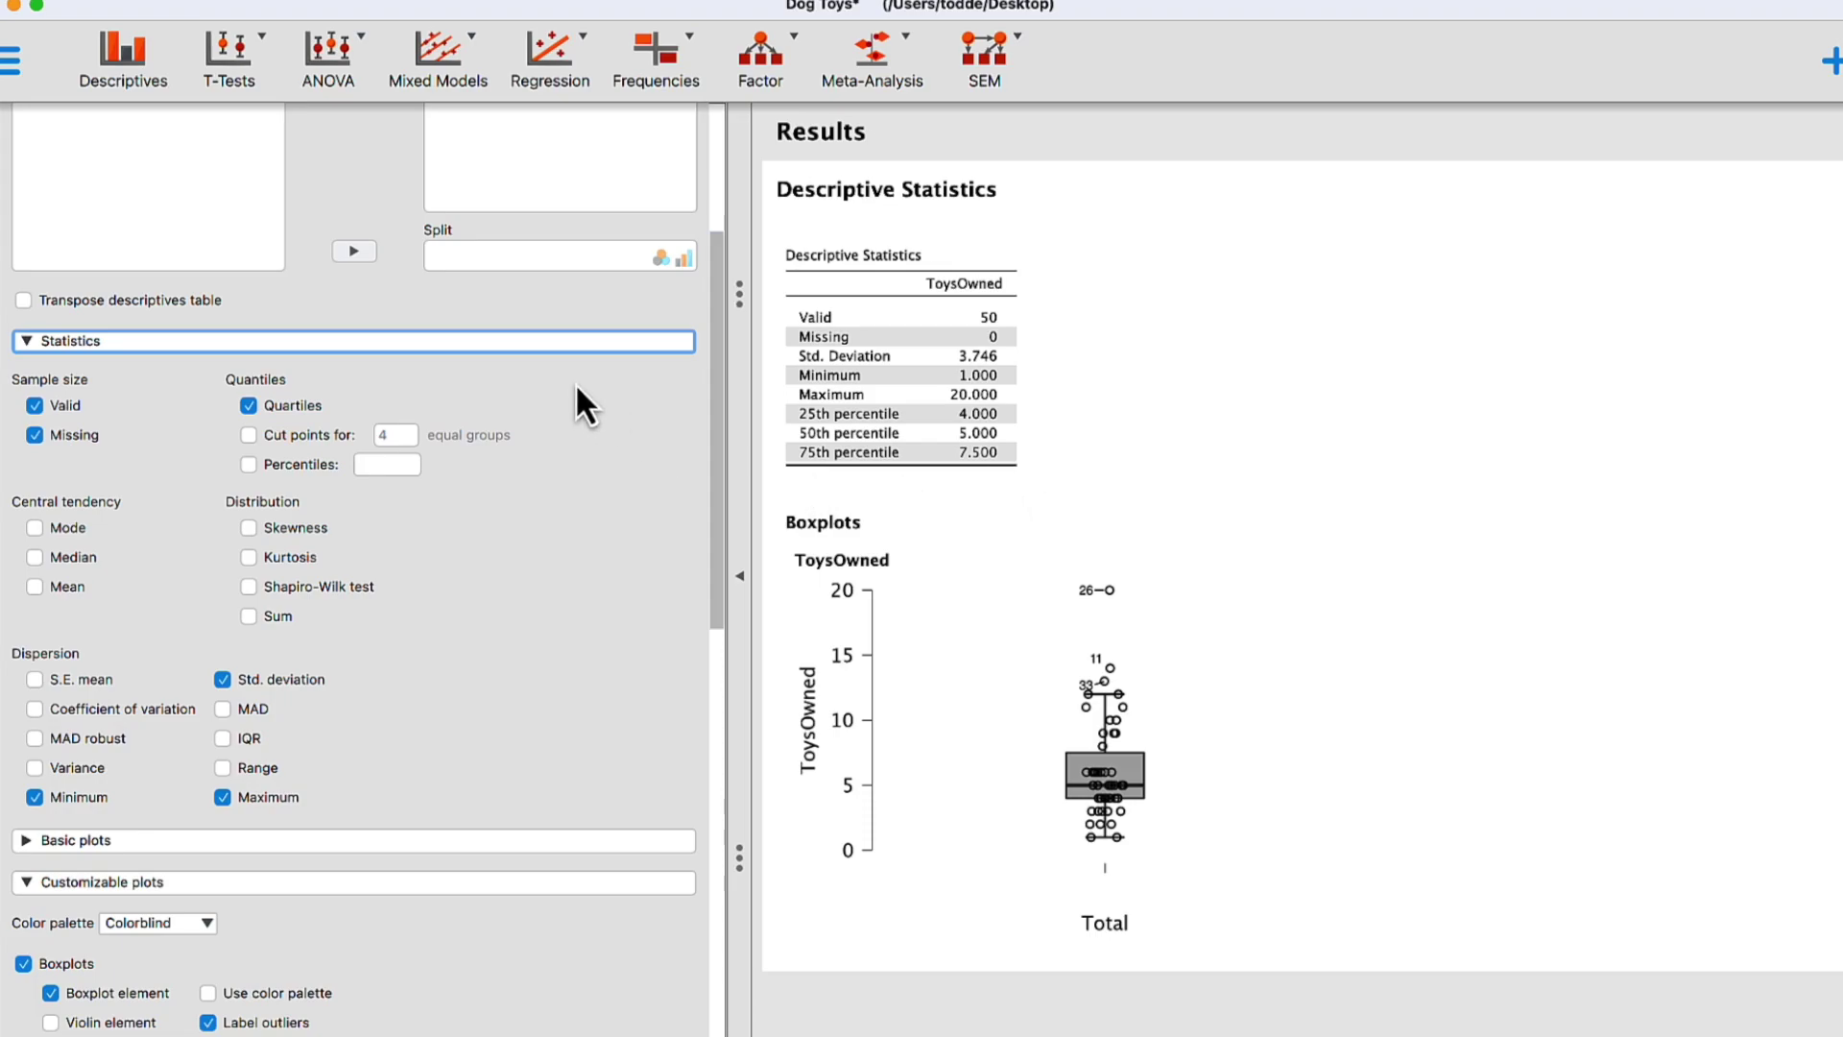
Step: Split the ToysOwned statistics and boxplot by DogBreed
scroll(576, 389, "up", 3)
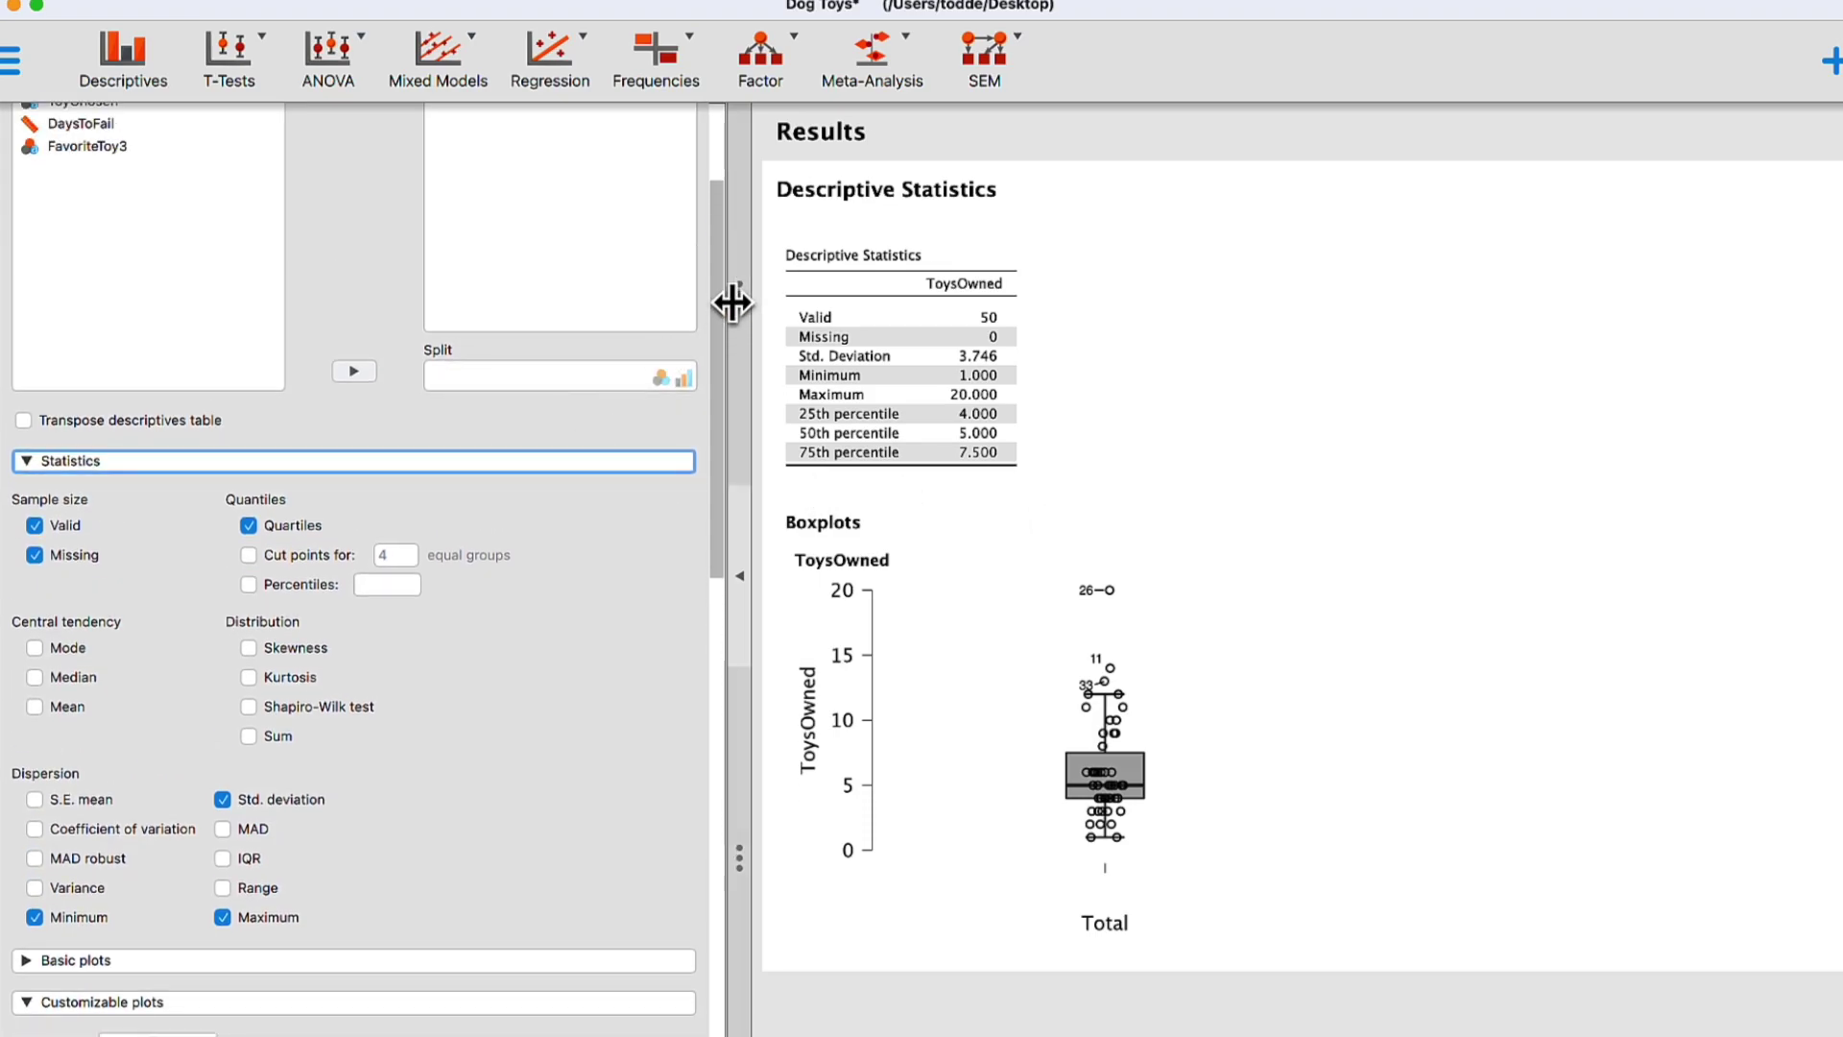
left_click_drag(723, 321, 726, 165)
left_click(553, 207)
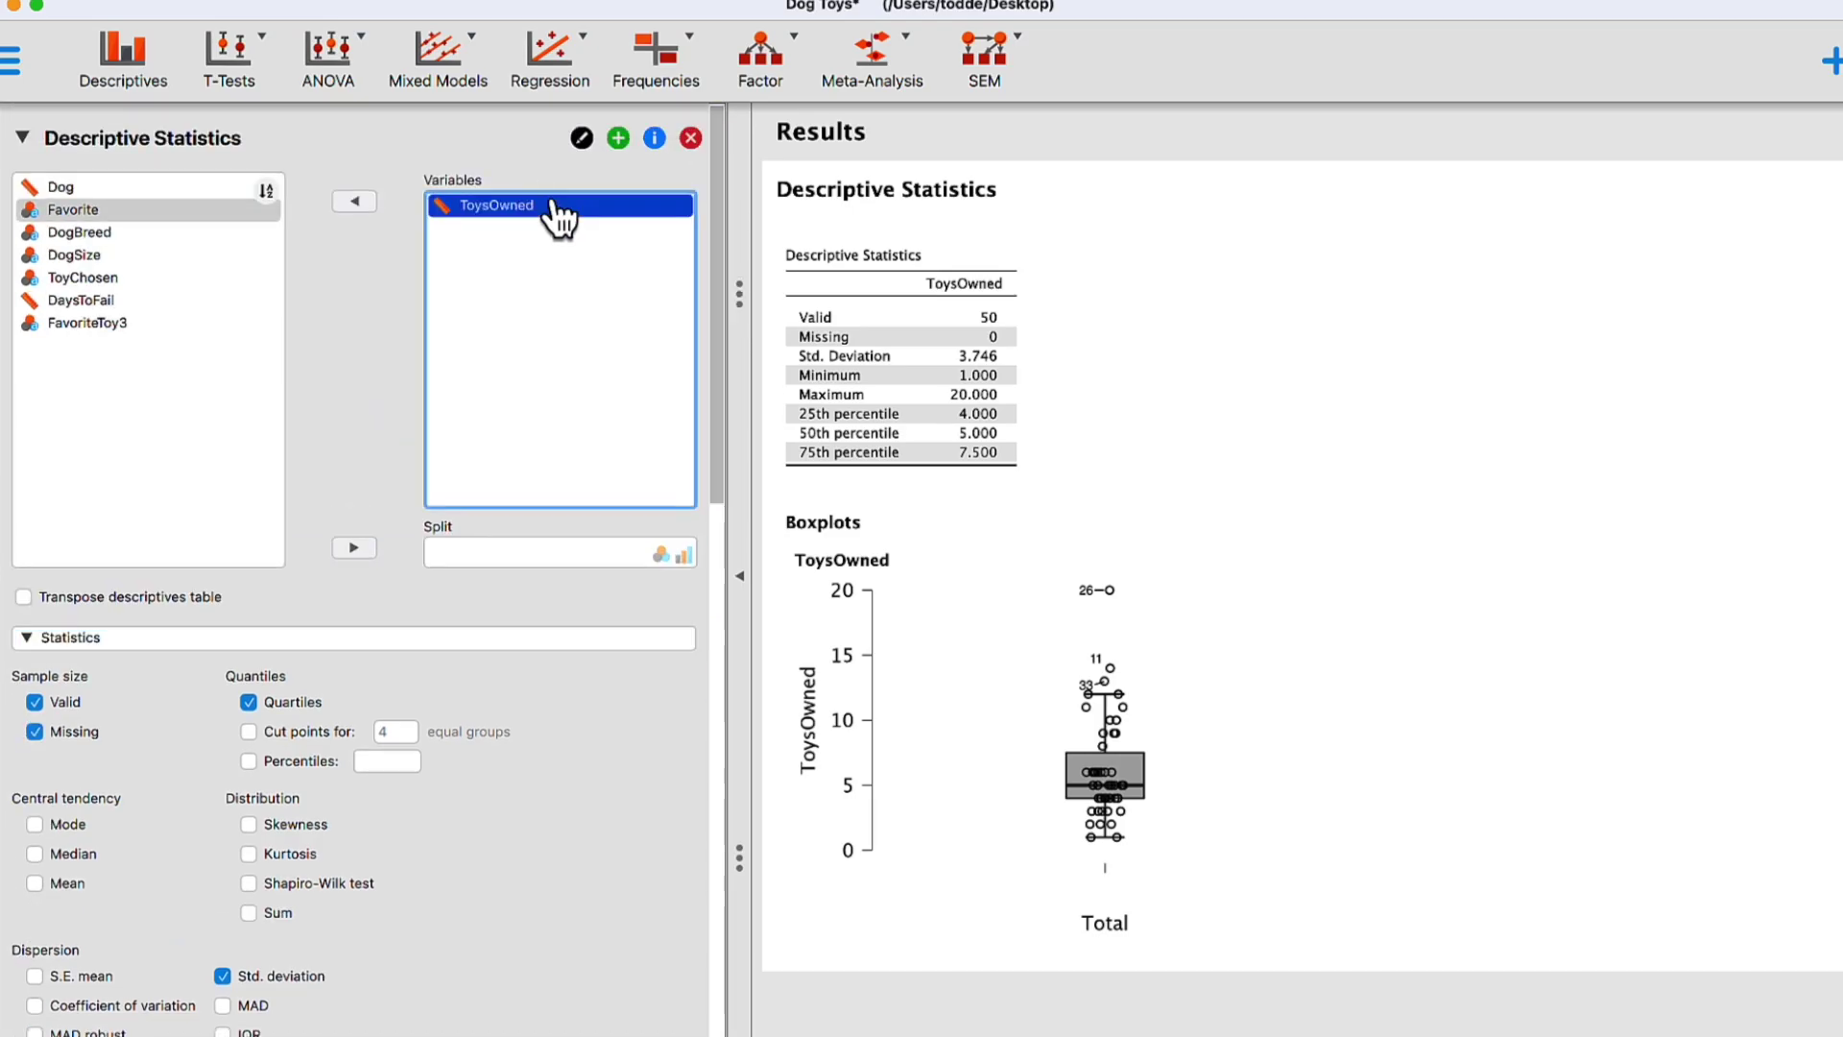
left_click(112, 238)
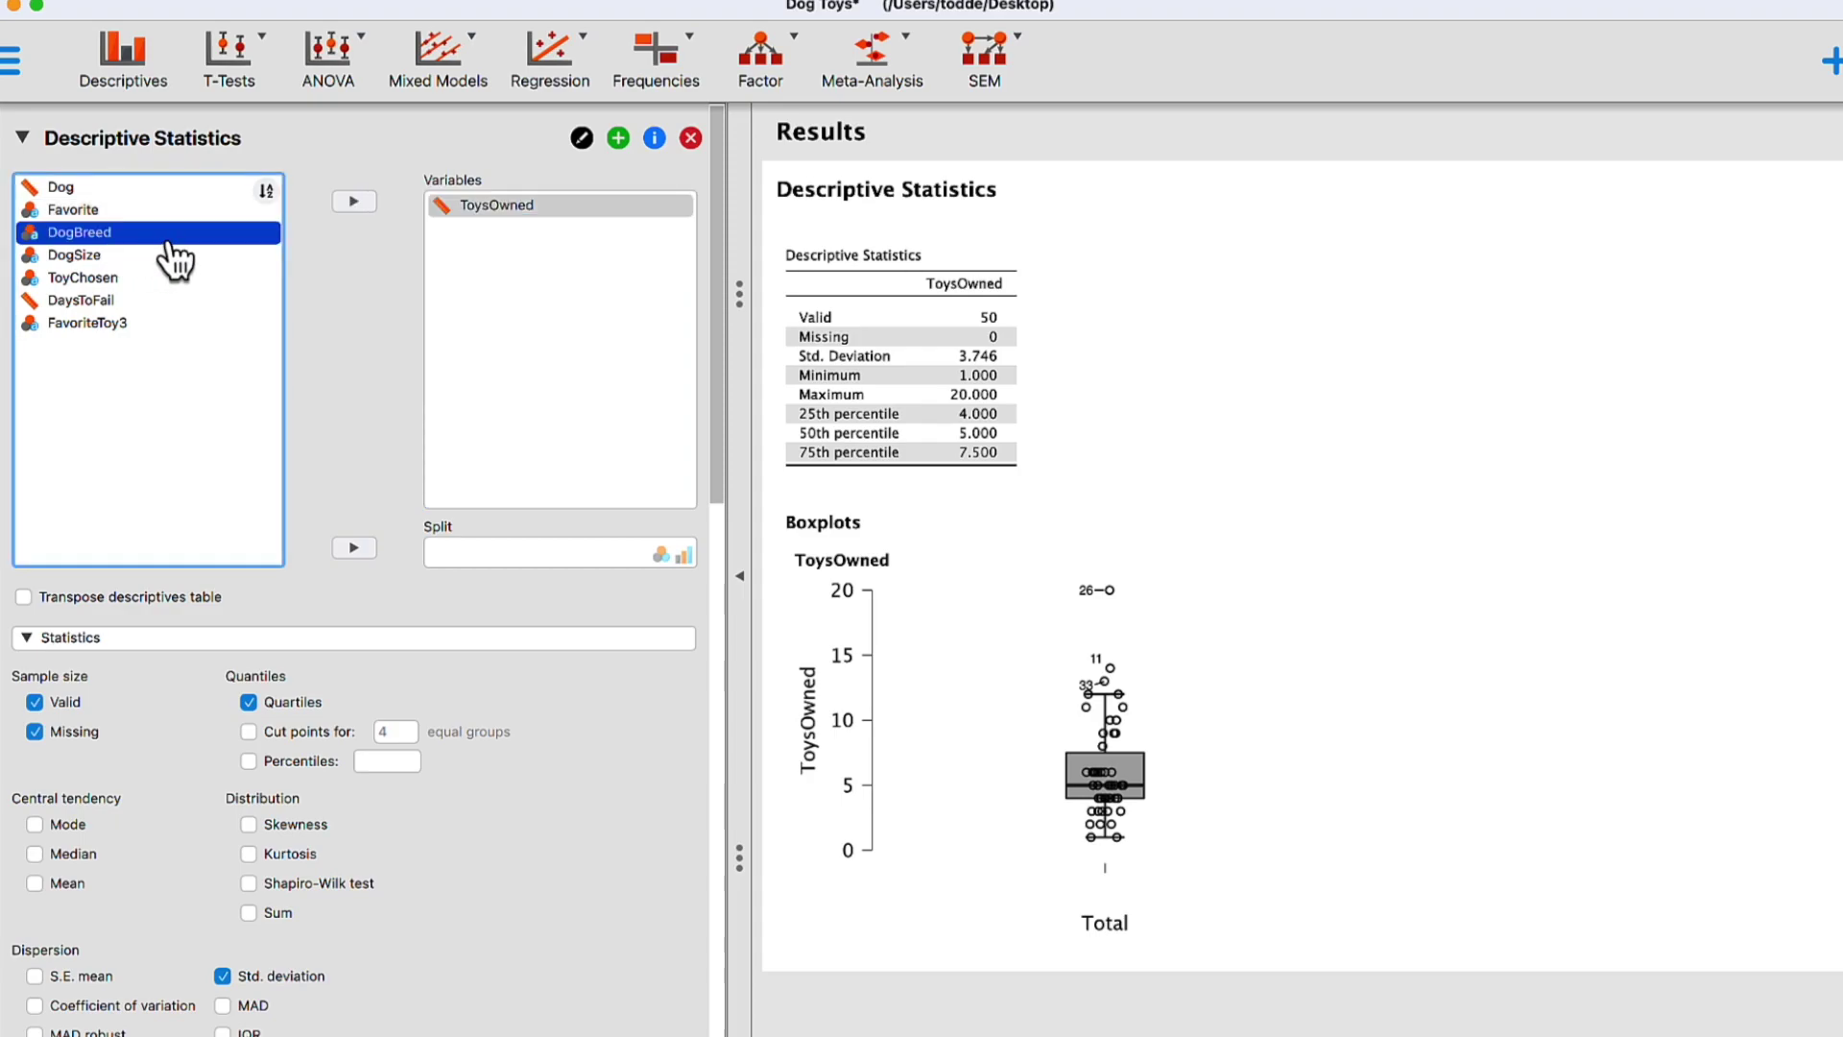
left_click(354, 552)
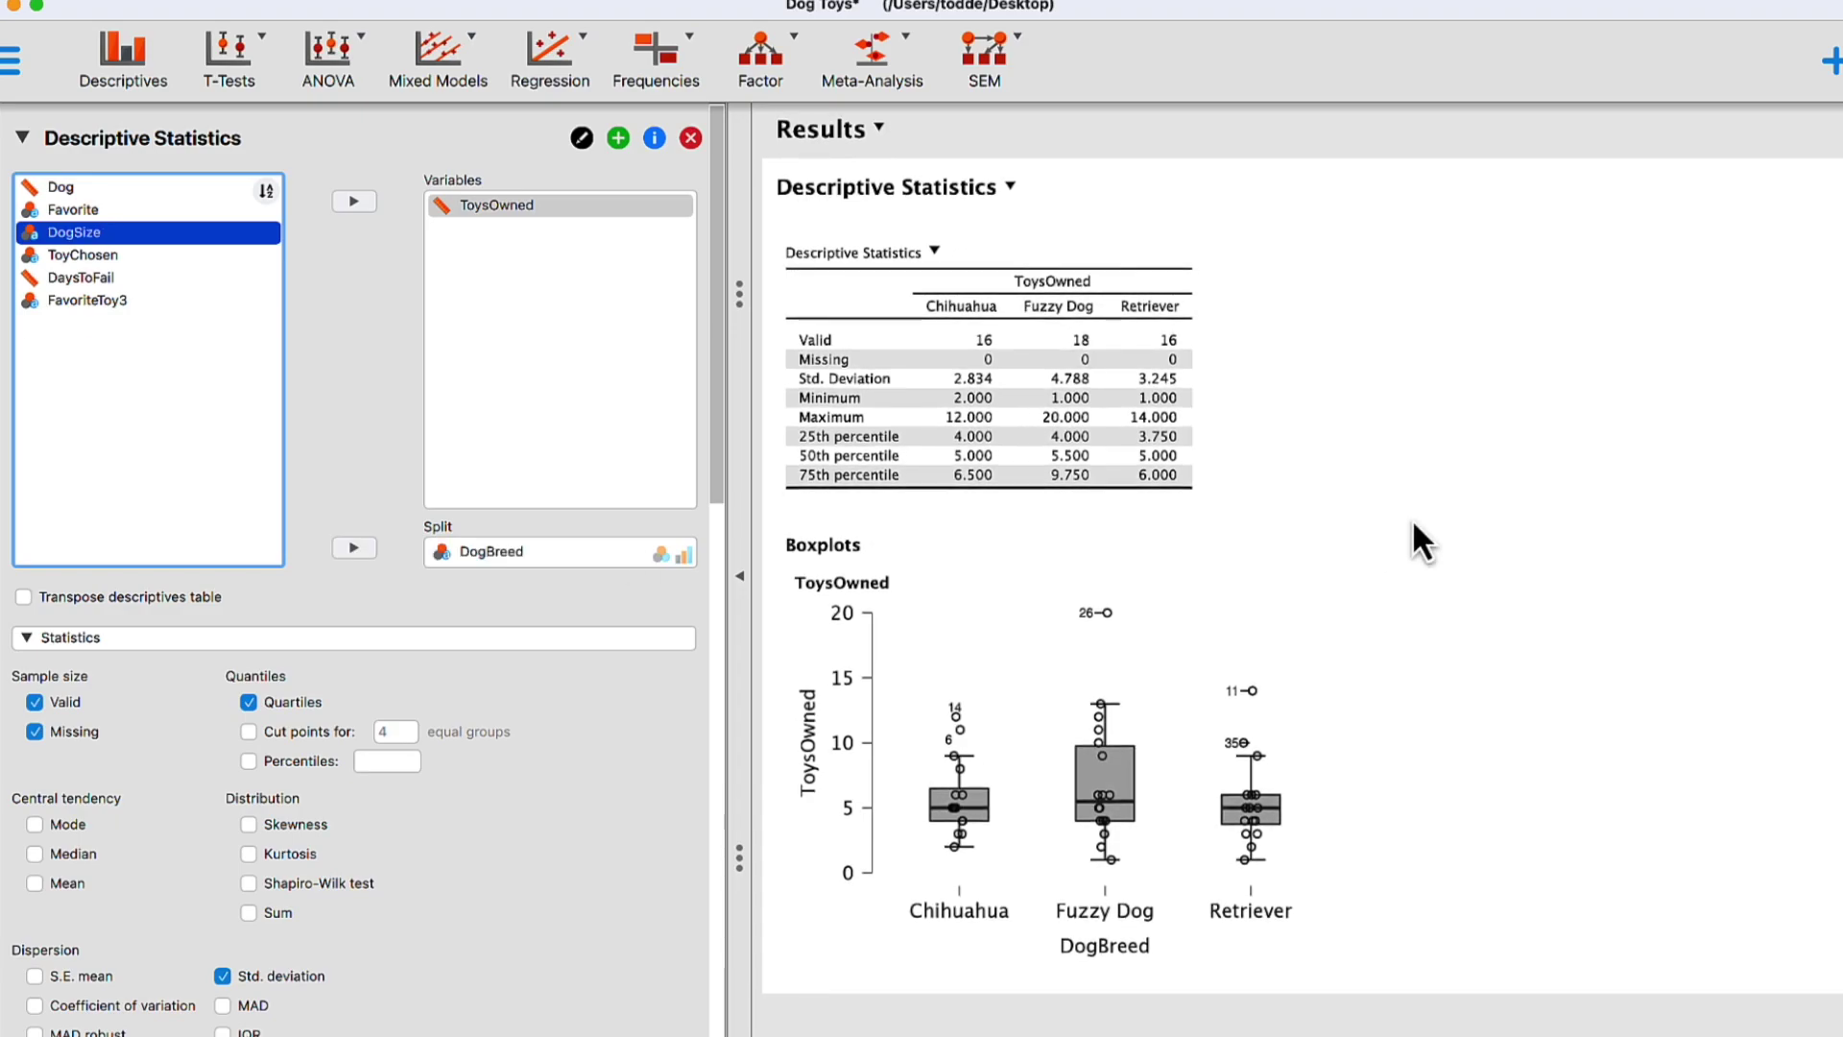
Step: Remove the jitter element and the outlier labels from the DogBreed boxplots
scroll(505, 858, "down", 6)
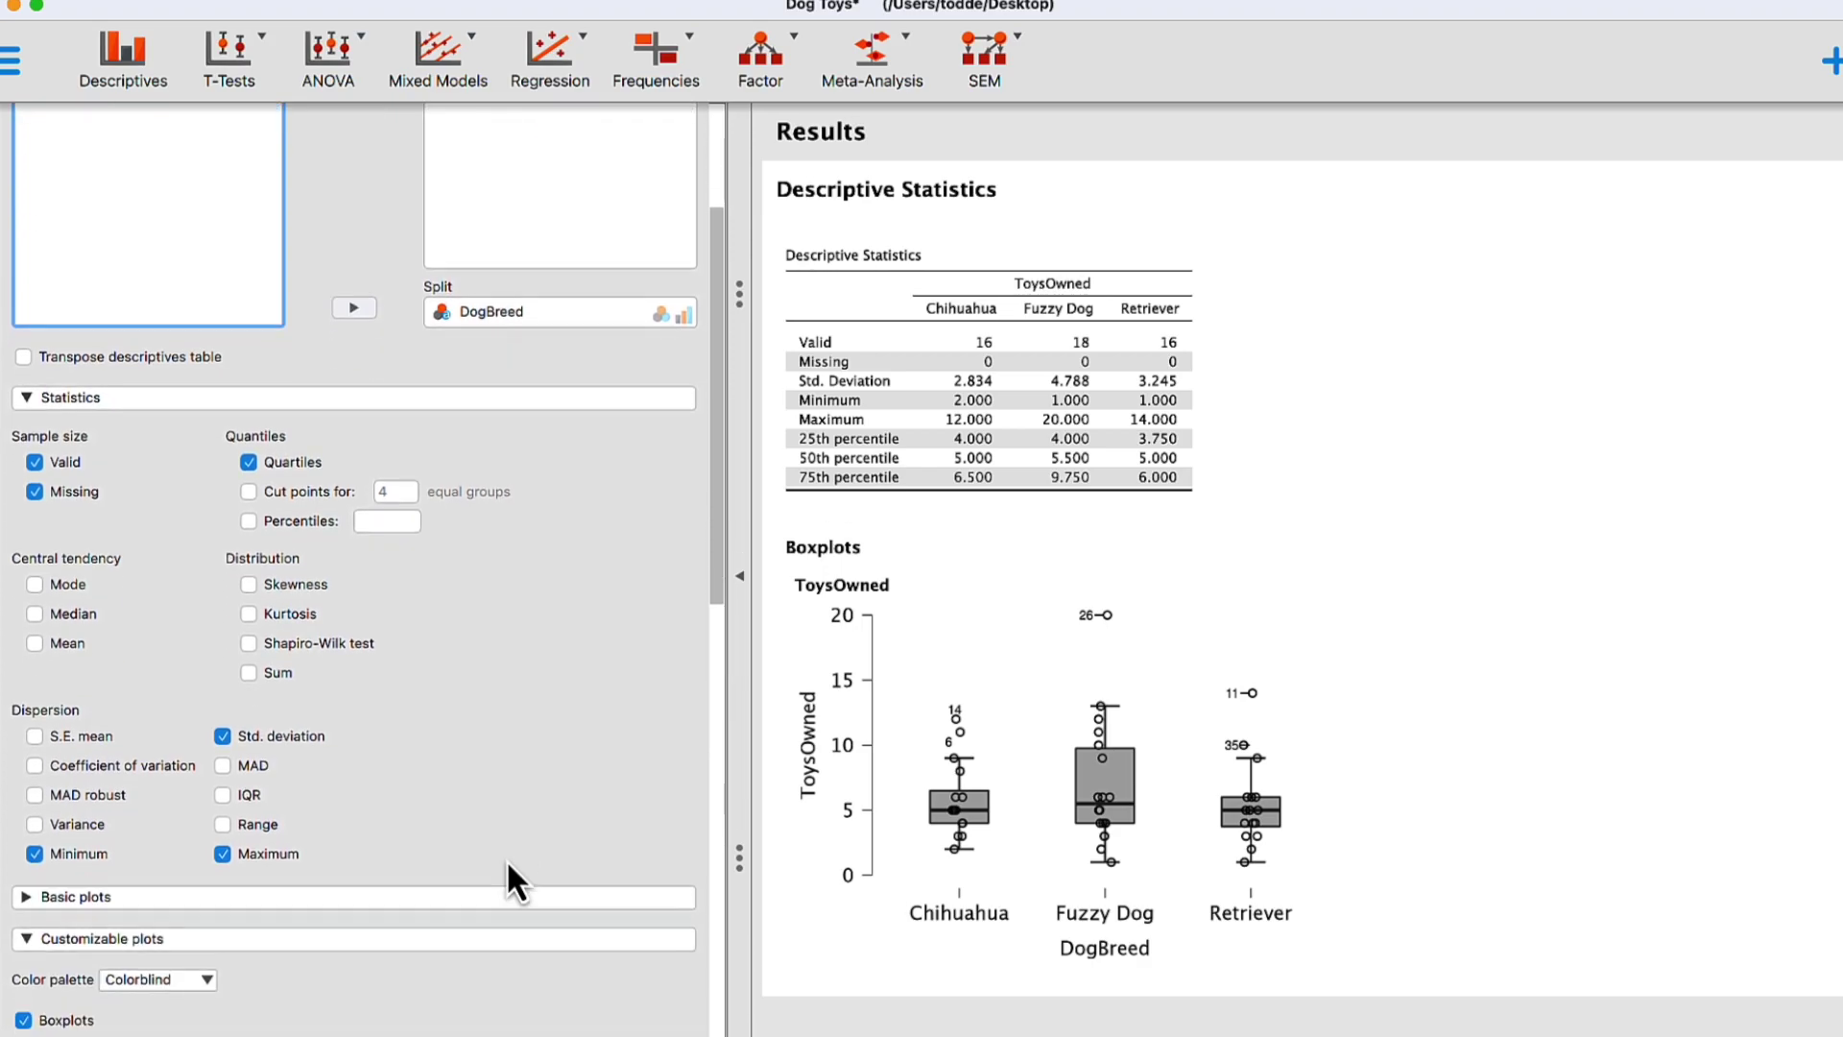
scroll(507, 864, "down", 5)
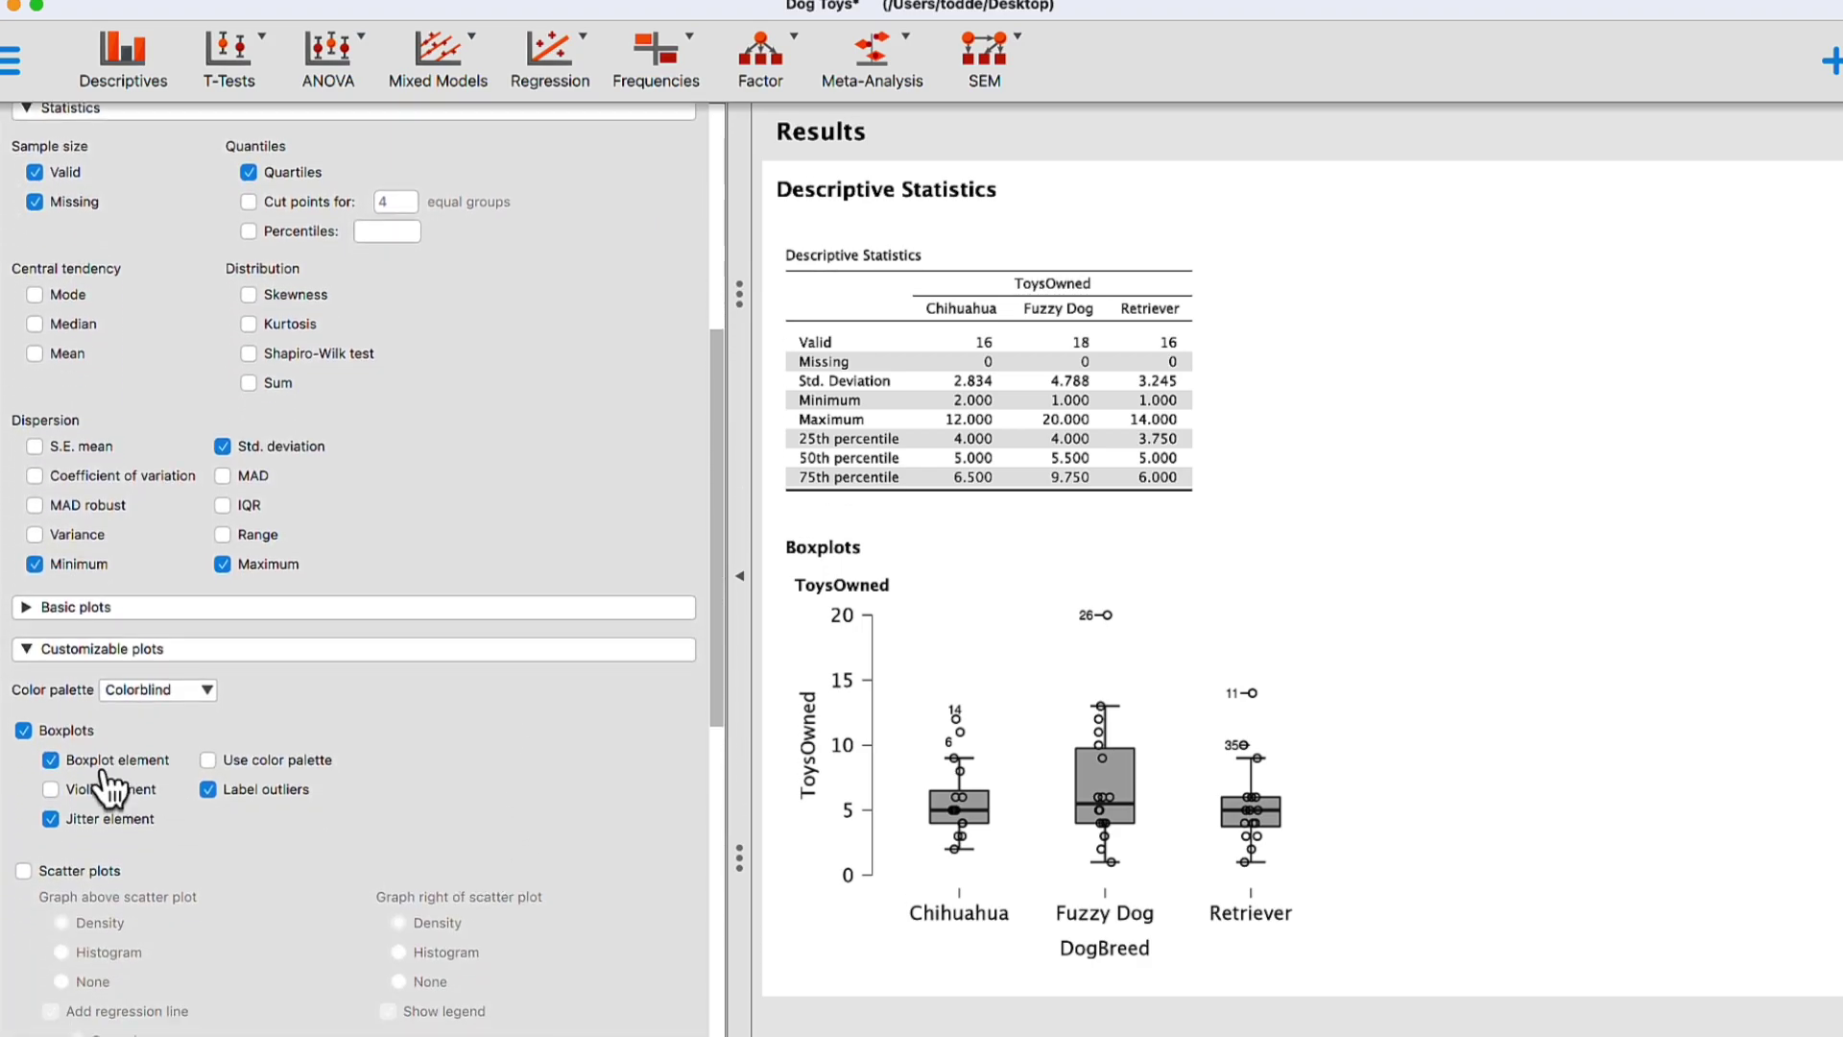
left_click(50, 819)
left_click(208, 789)
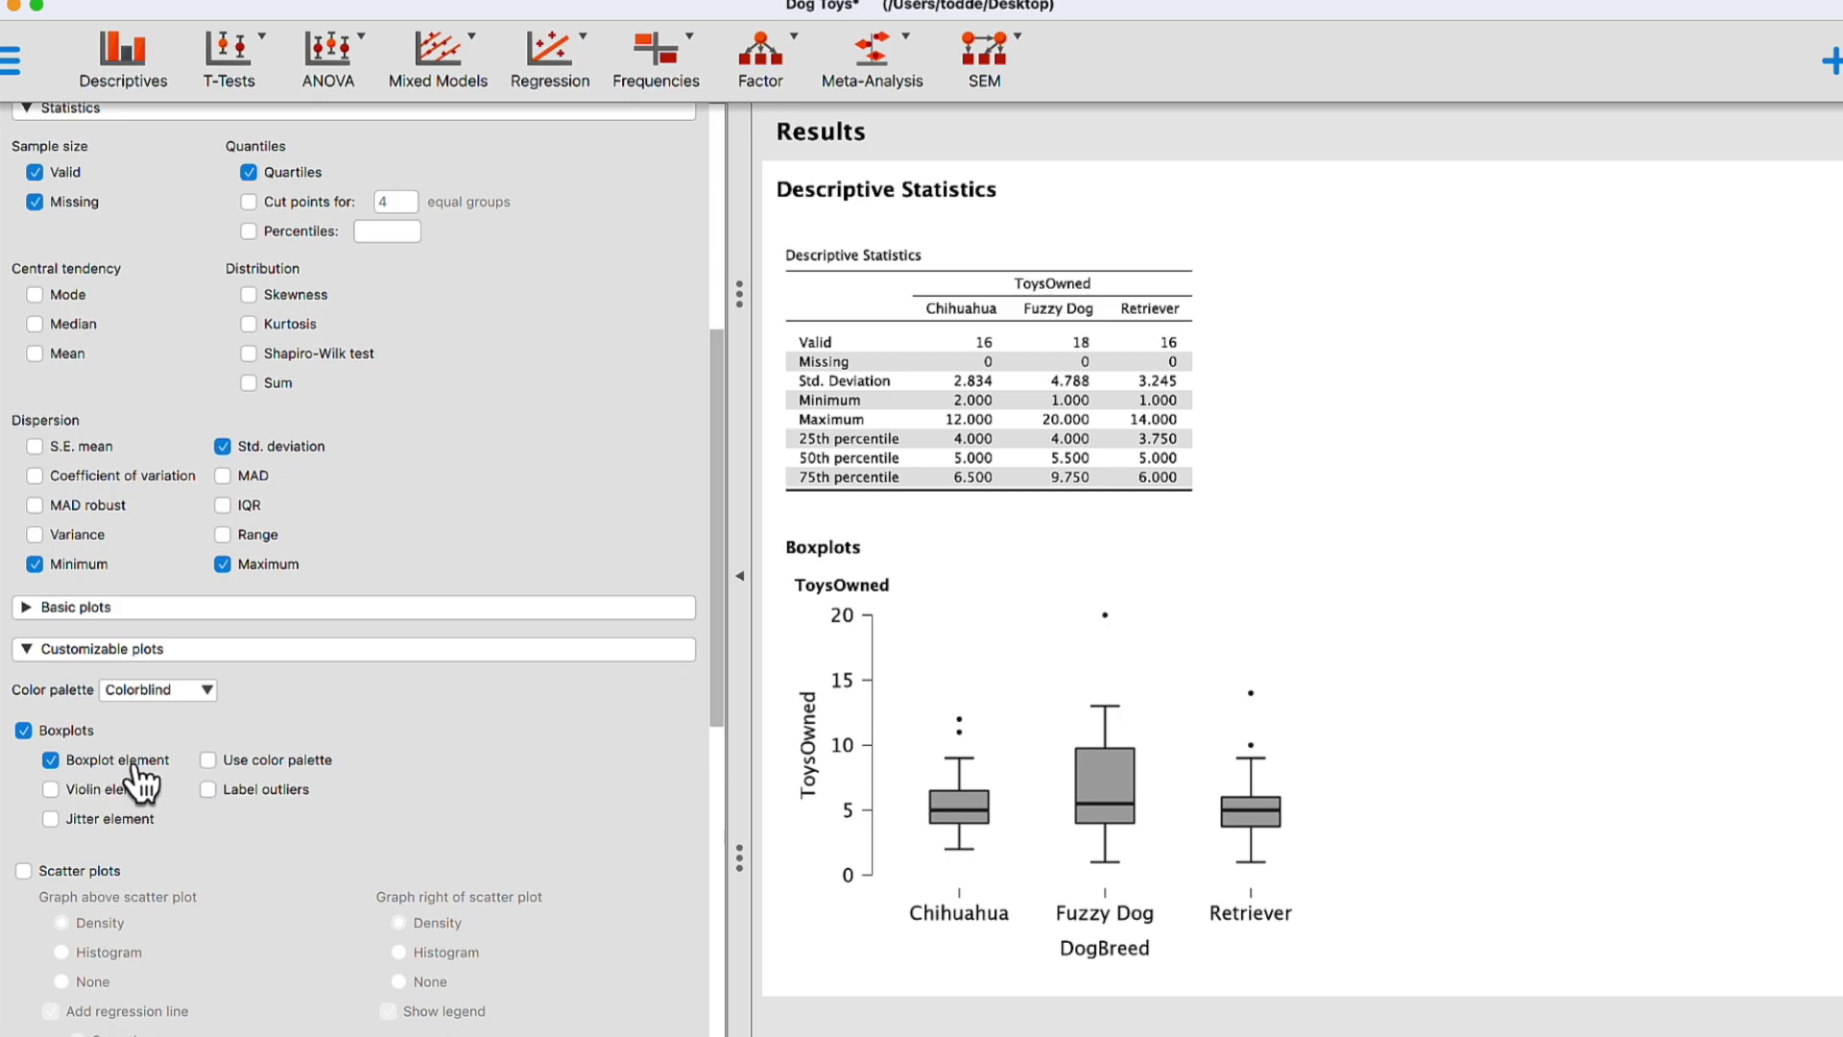